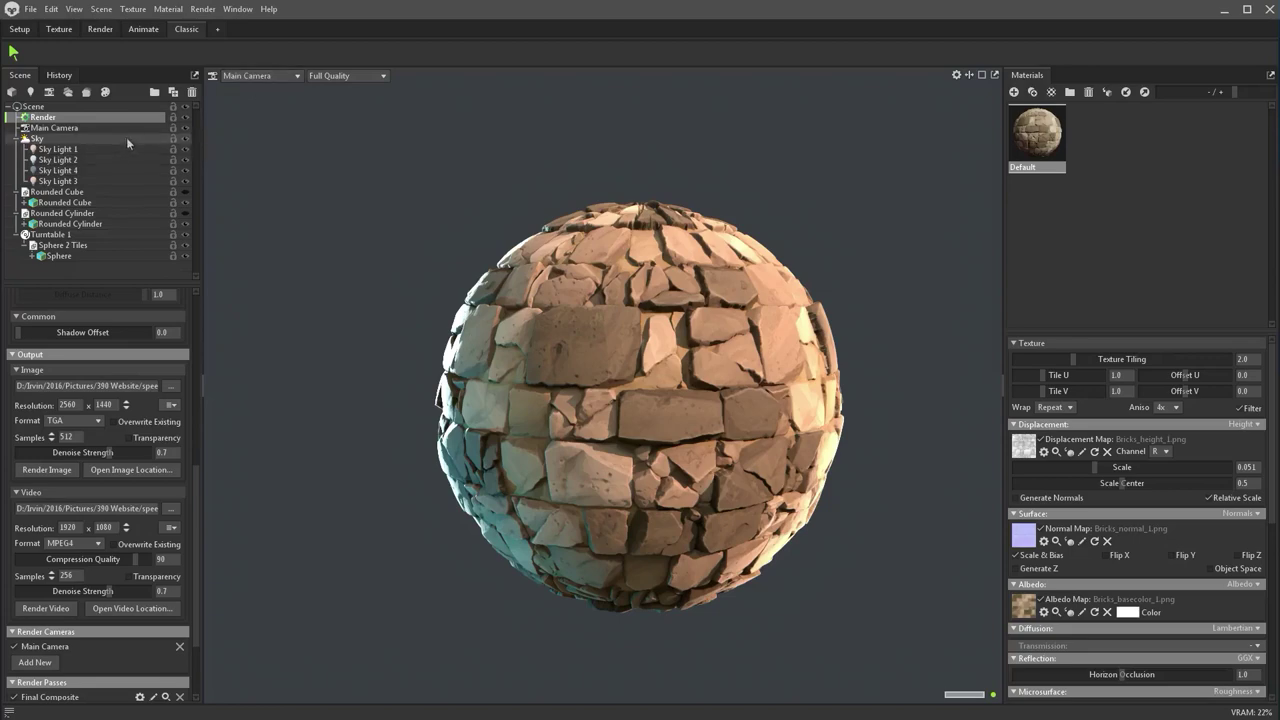
scroll(20, 328, "up", 5)
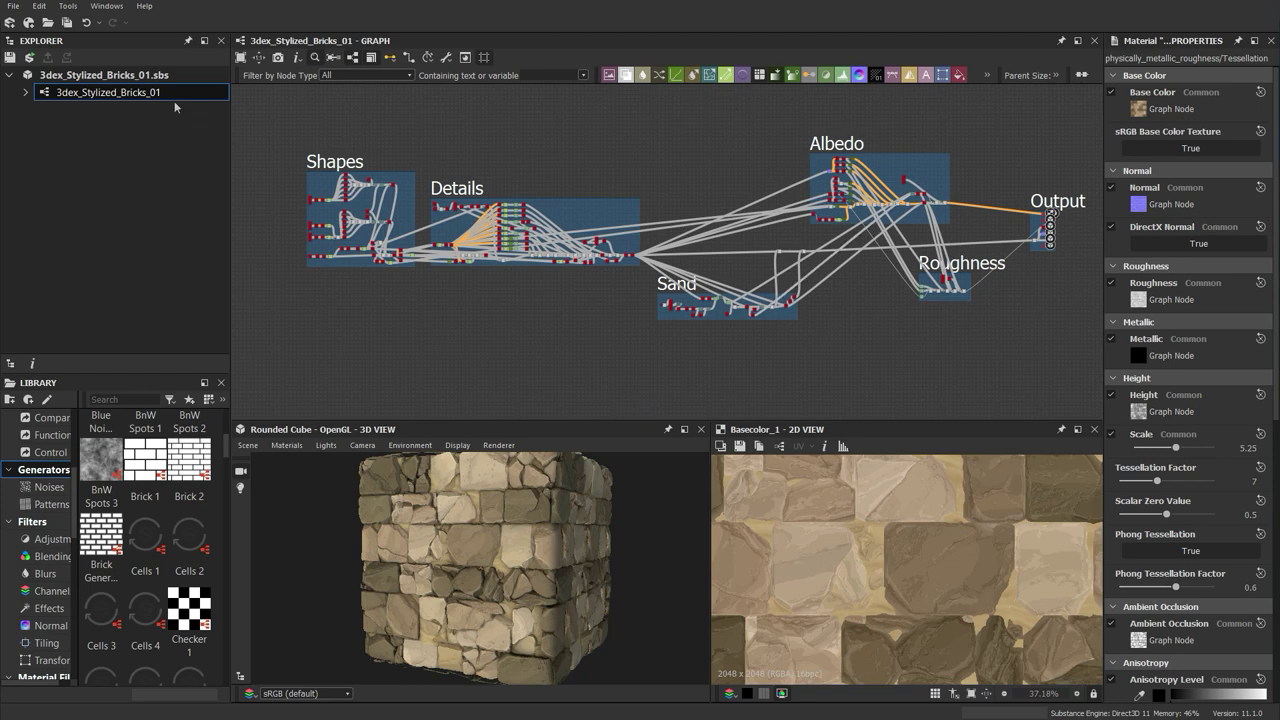
Review the bitmap export settings and file format choices for the 3dex_Stylized_Bricks_01 graph outputs, then close the export dialog
right_click(135, 97)
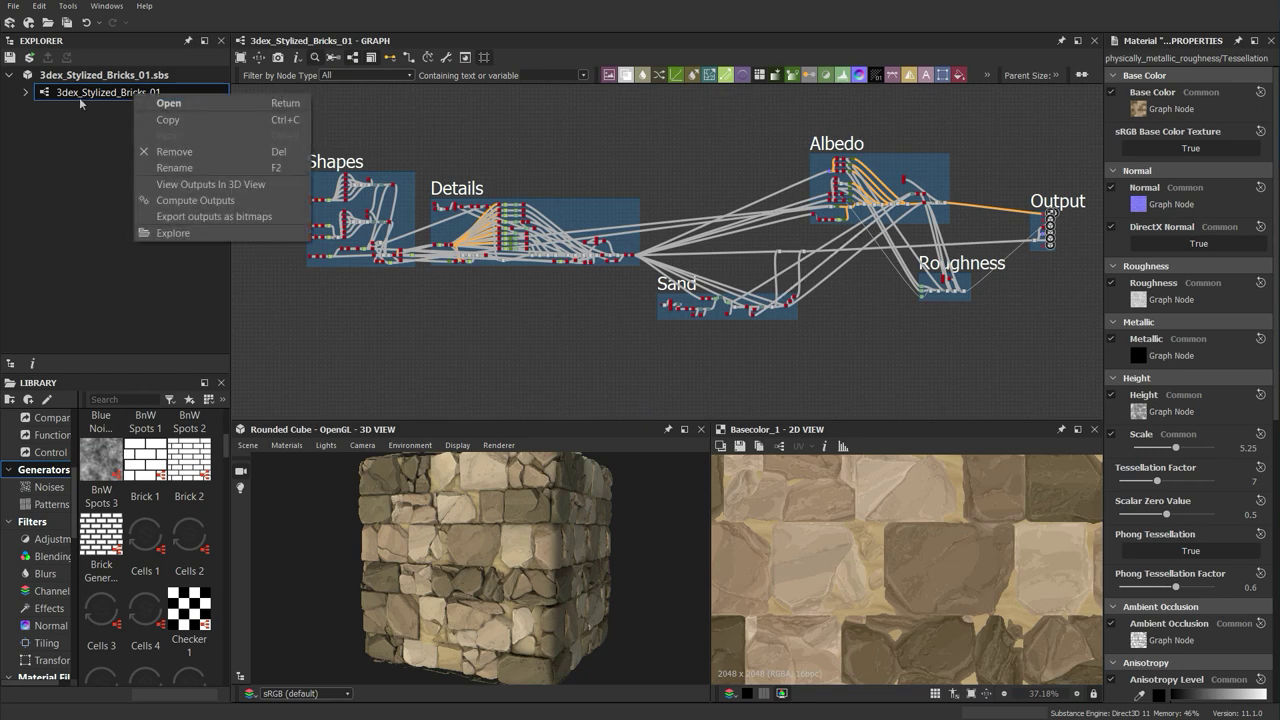
left_click(219, 216)
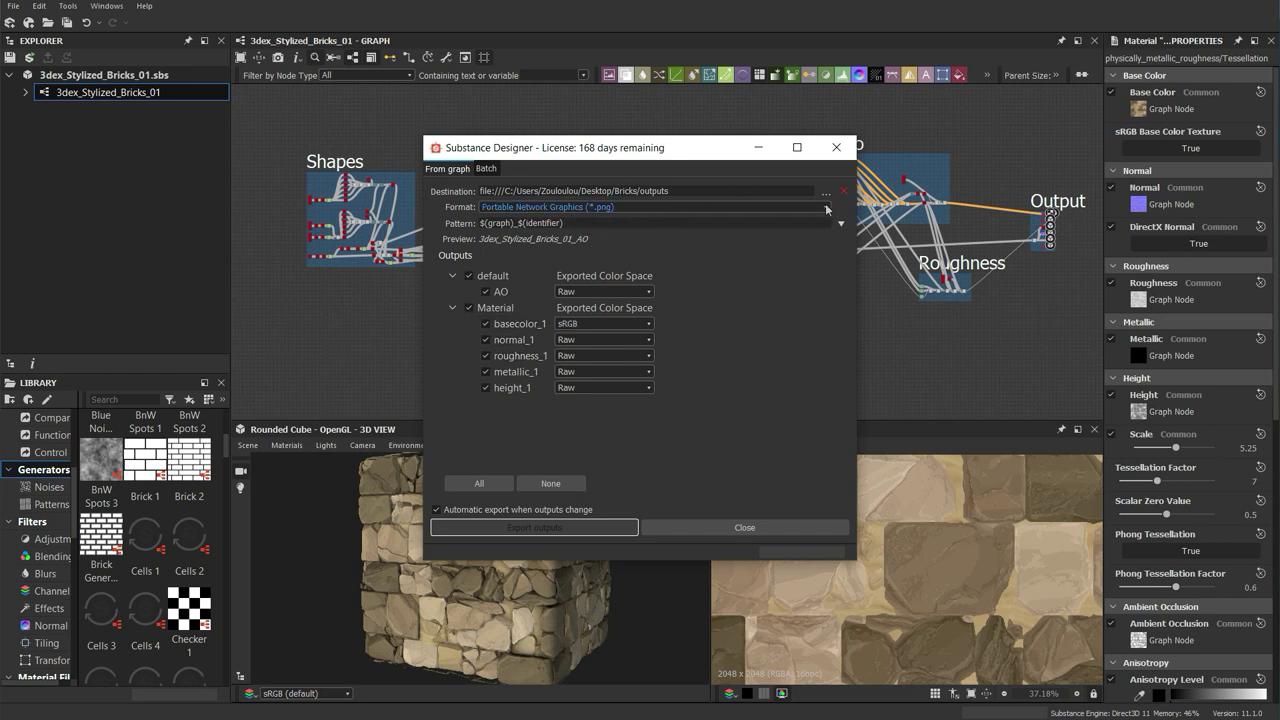
left_click(686, 208)
left_click(721, 157)
left_click(836, 147)
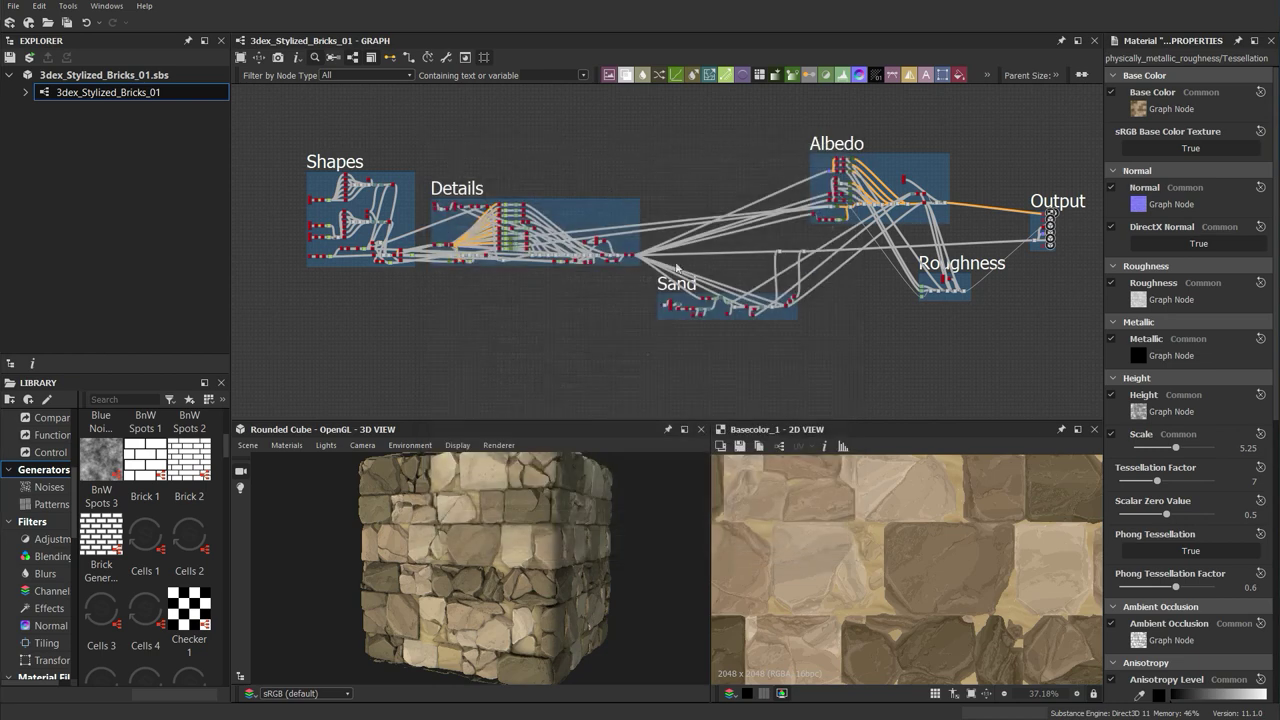
Show the graph's own parameters and widen the Properties panel so its values are fully readable
middle_click_drag(971, 165, 835, 202)
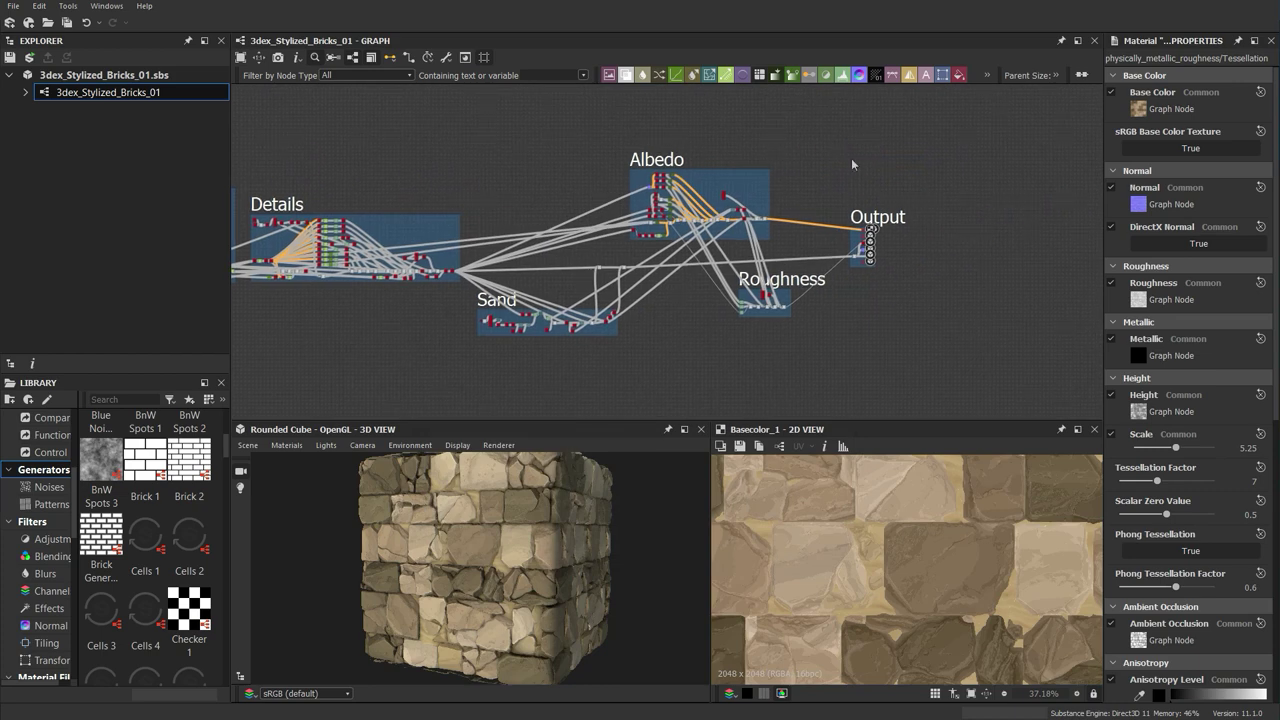
left_click(852, 164)
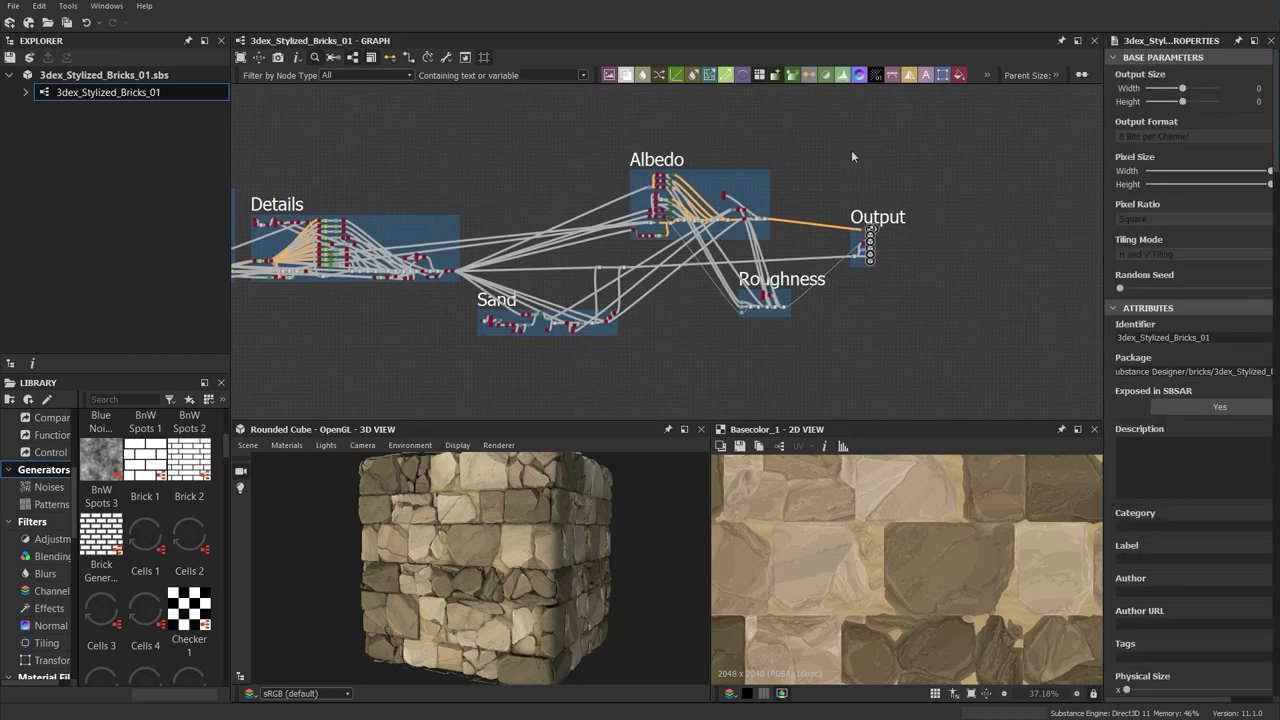
left_click_drag(1104, 146, 1030, 140)
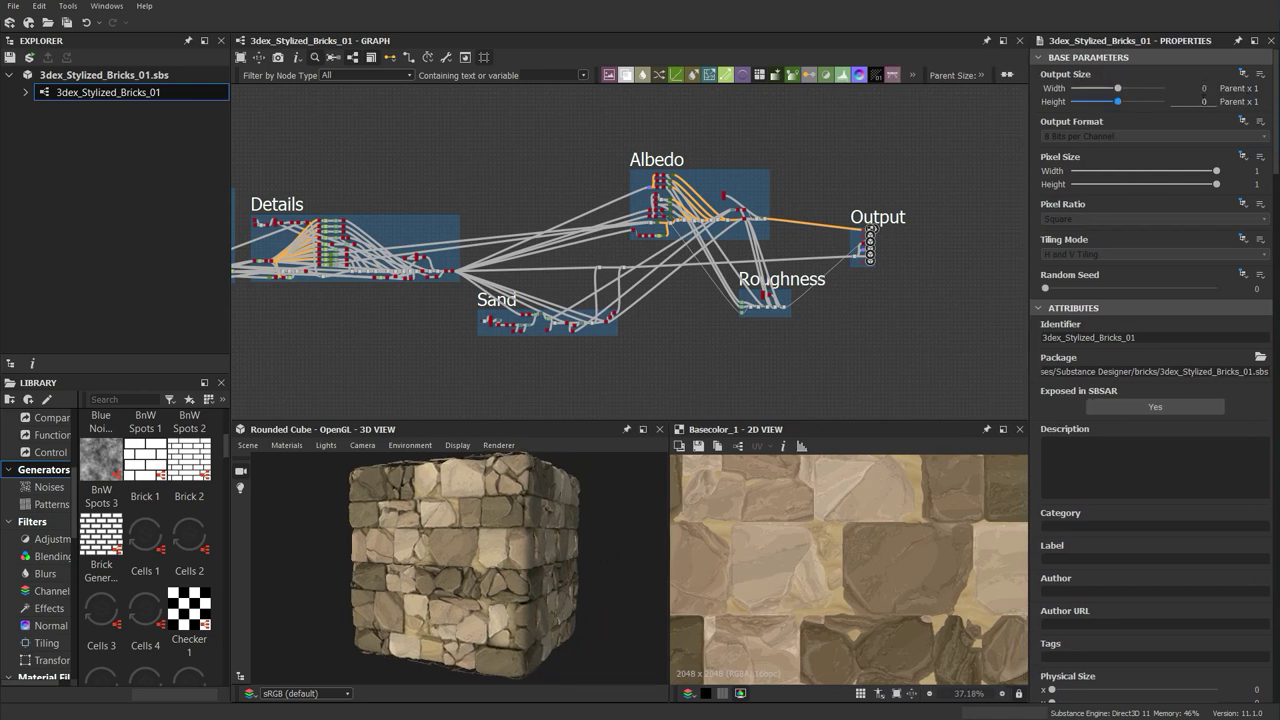
Examine the node graph from the Tile Sampler in the Shapes frame through to the Output frame, and the bricks on the 3D cube
middle_click_drag(300, 214, 604, 160)
scroll(398, 160, "up", 10)
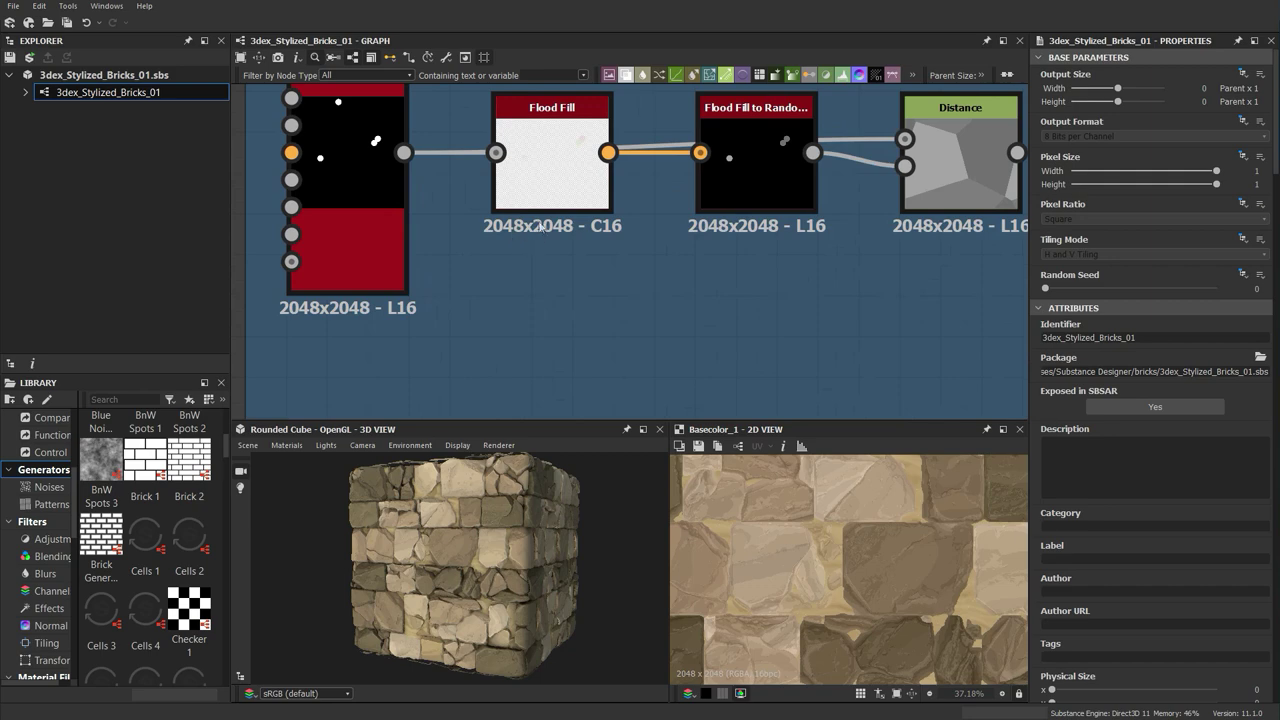
scroll(398, 233, "down", 4)
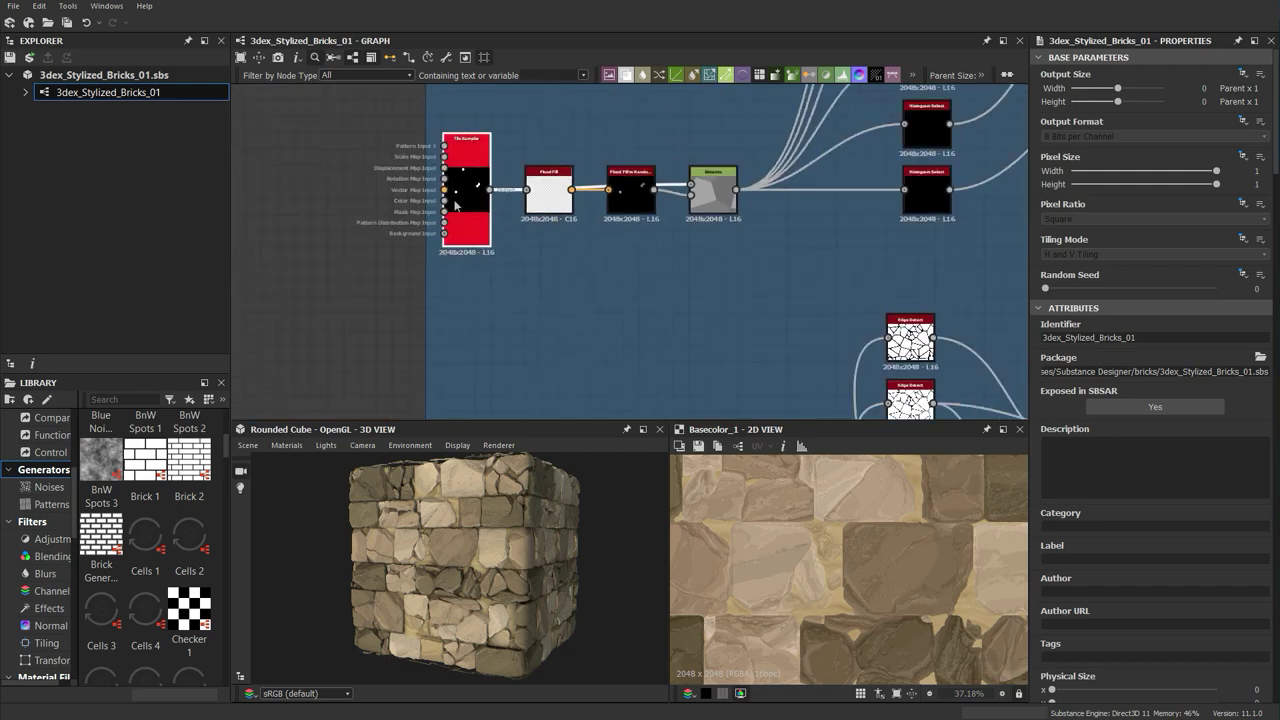
left_click(480, 165)
scroll(470, 180, "down", 6)
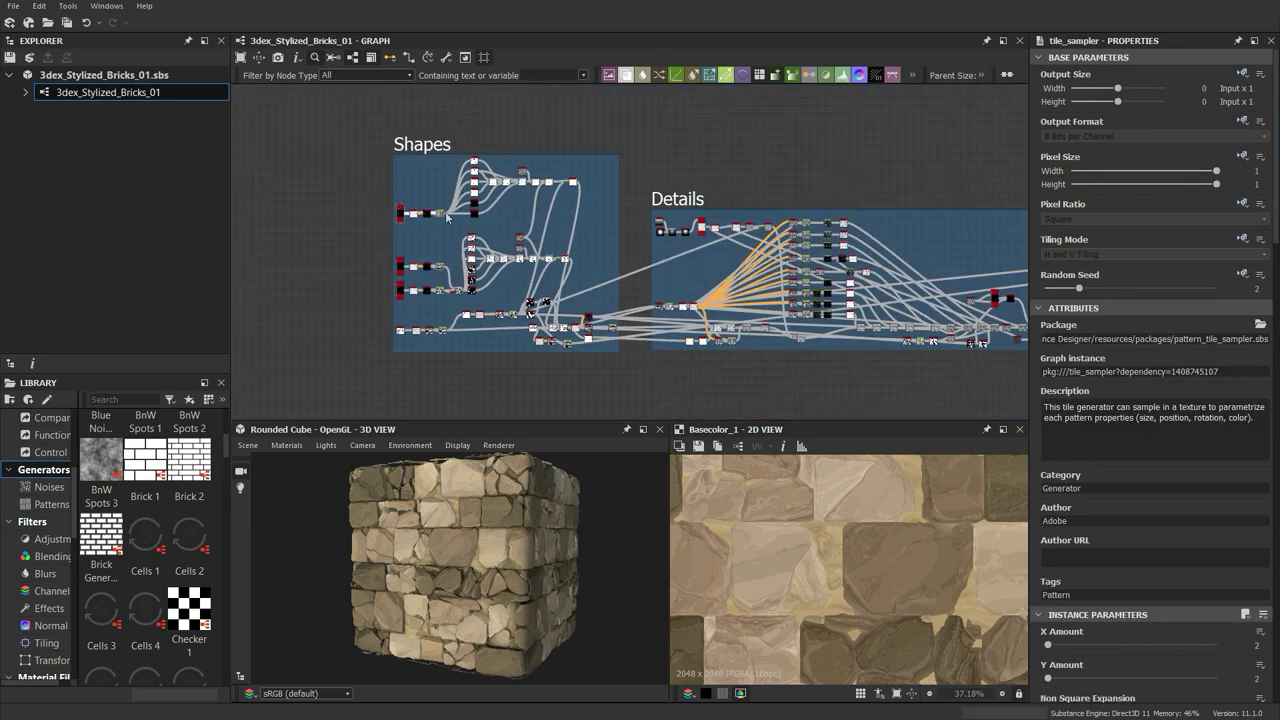
middle_click_drag(748, 204, 578, 204)
scroll(705, 206, "down", 5)
middle_click_drag(571, 291, 453, 318)
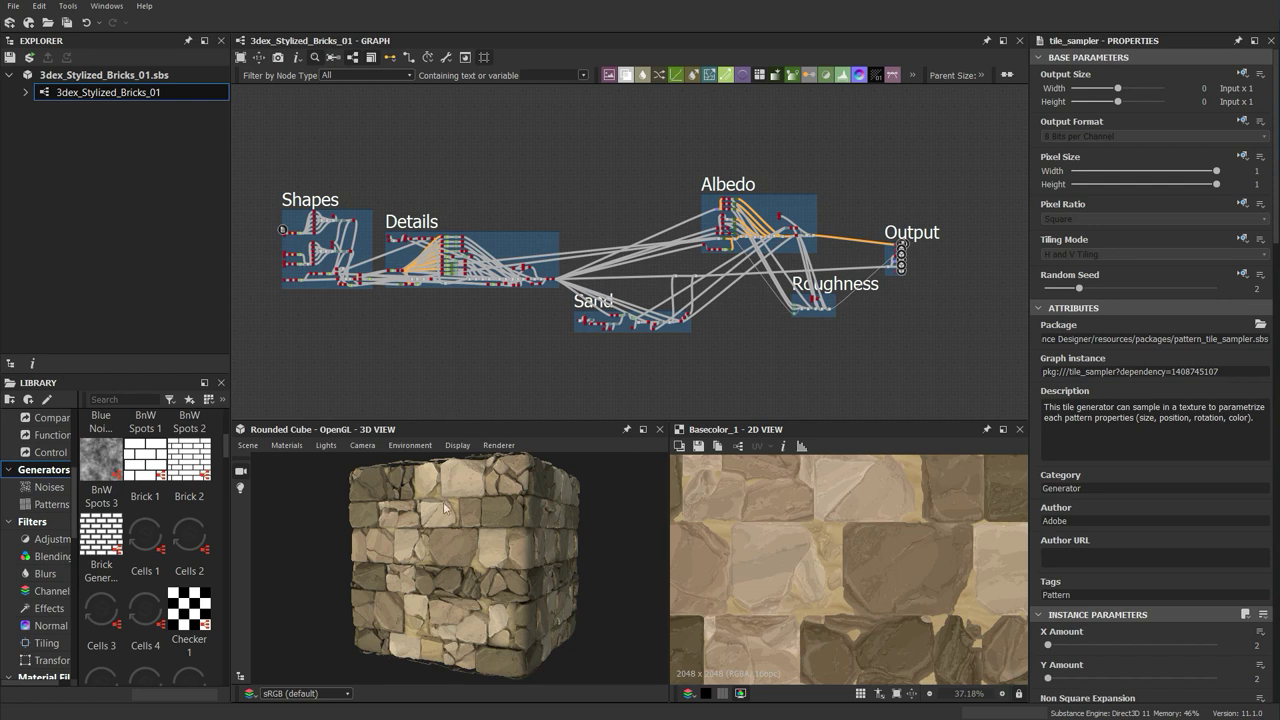
scroll(560, 516, "up", 5)
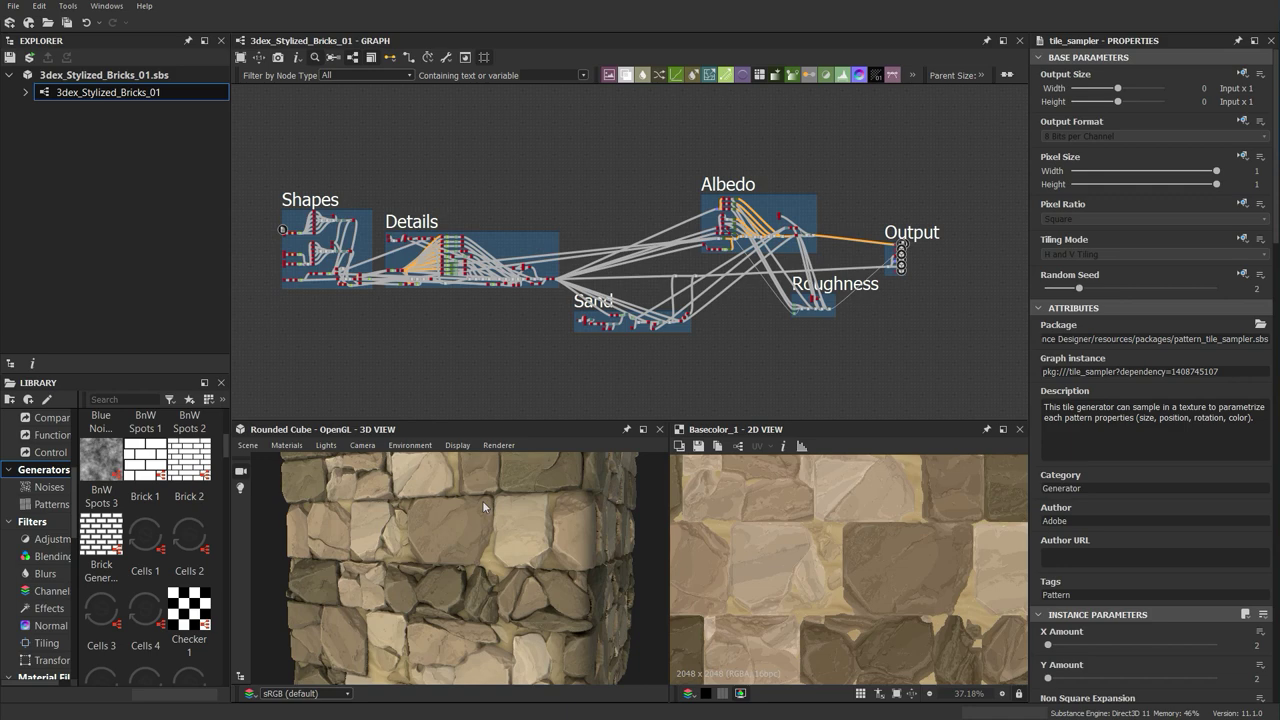
scroll(486, 515, "down", 2)
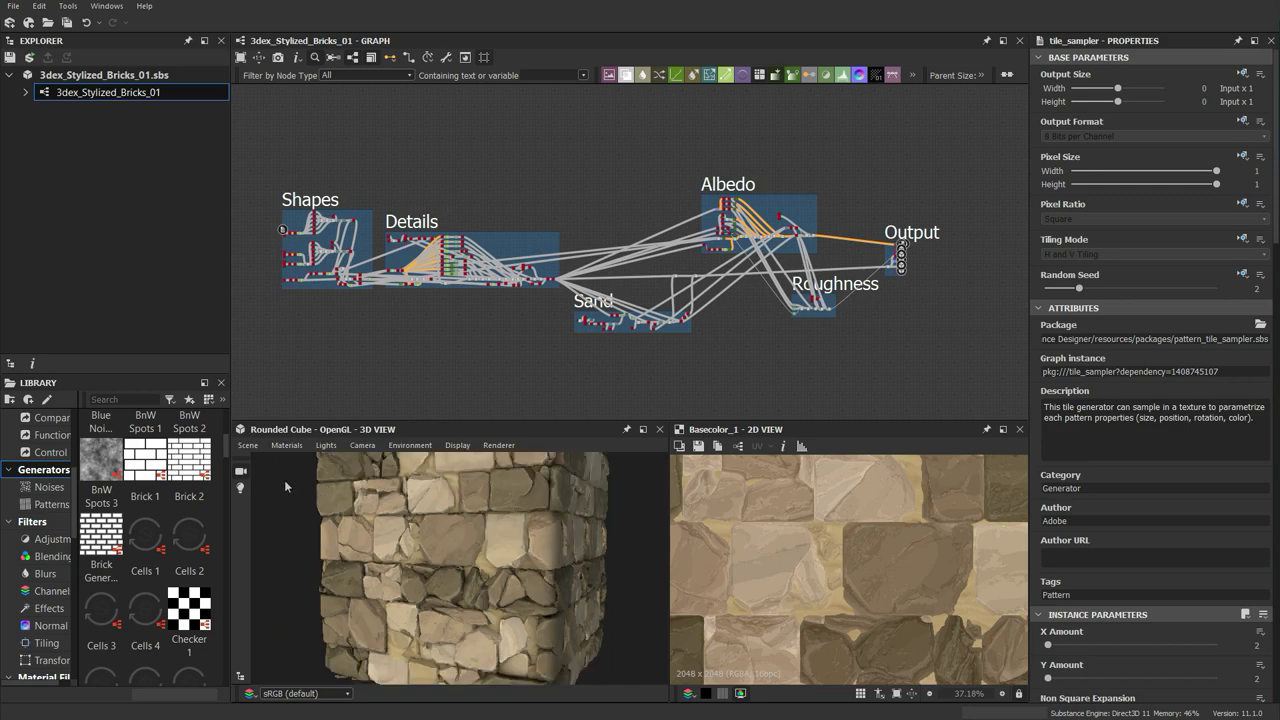
Widen the Library panel and its category list, and show the HDRI Environments under 3D View
left_click_drag(233, 415, 343, 418)
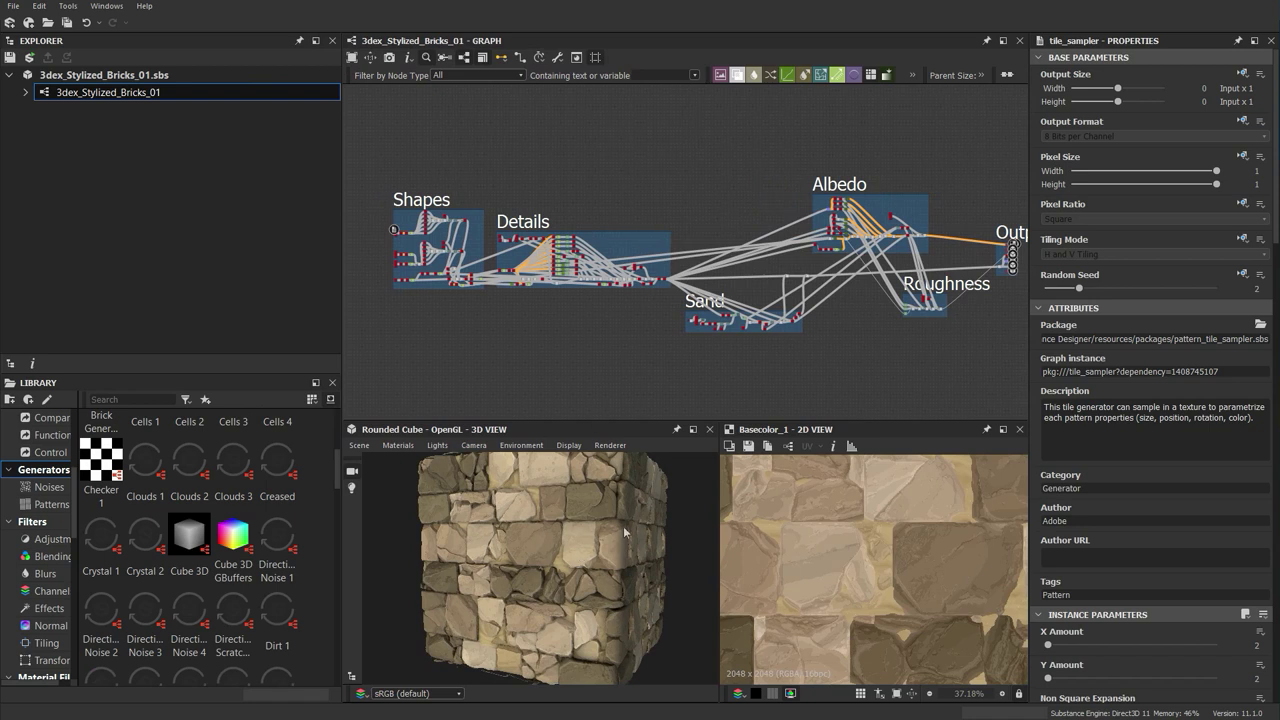
left_click_drag(76, 480, 152, 480)
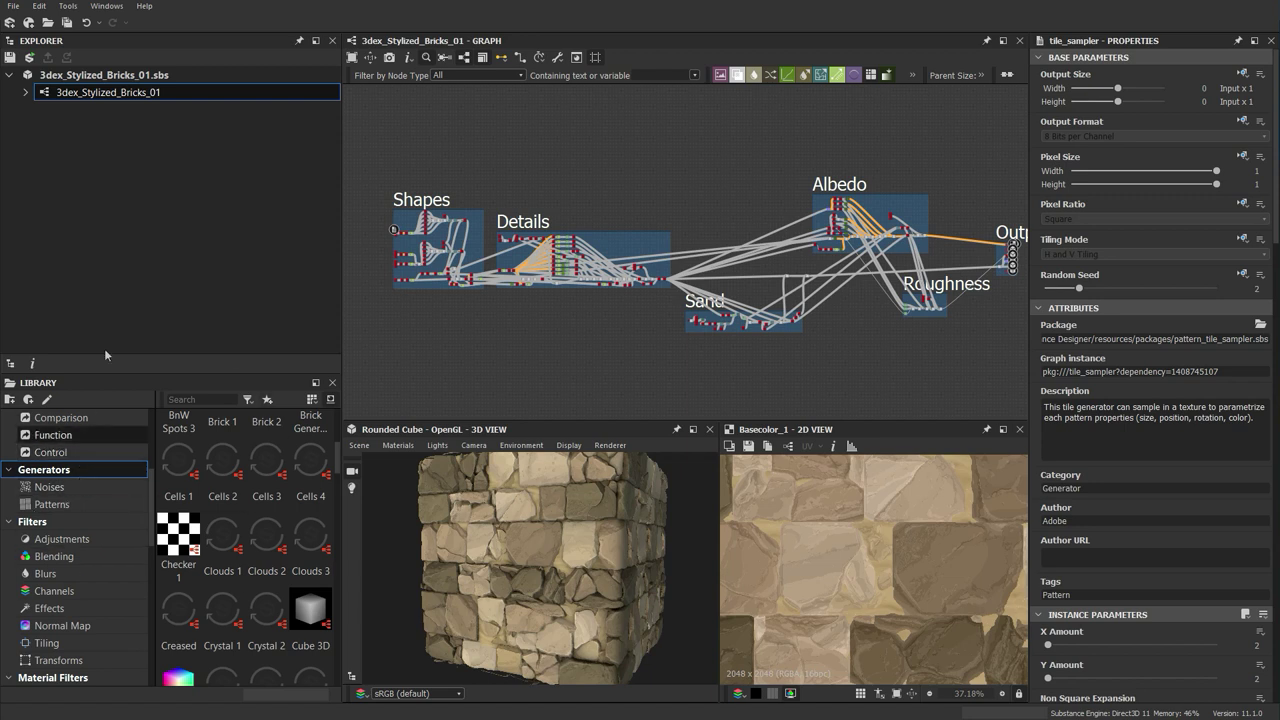
scroll(83, 518, "down", 5)
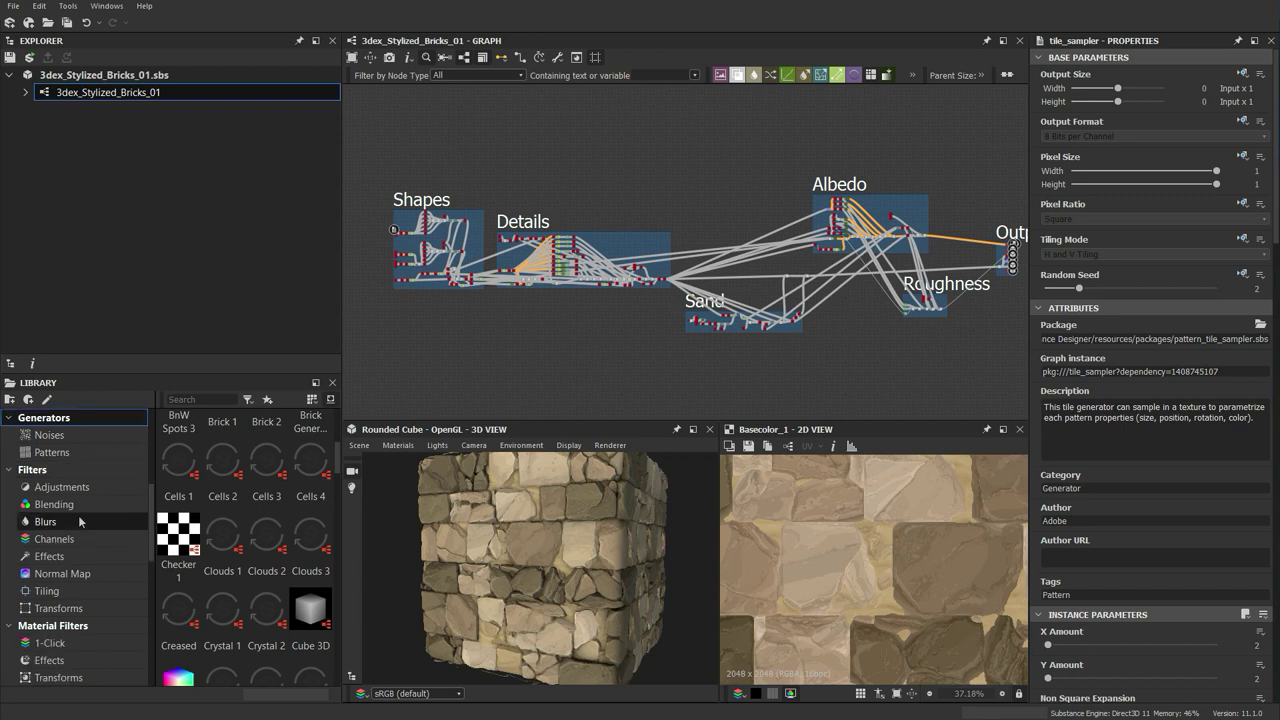
scroll(83, 518, "down", 2)
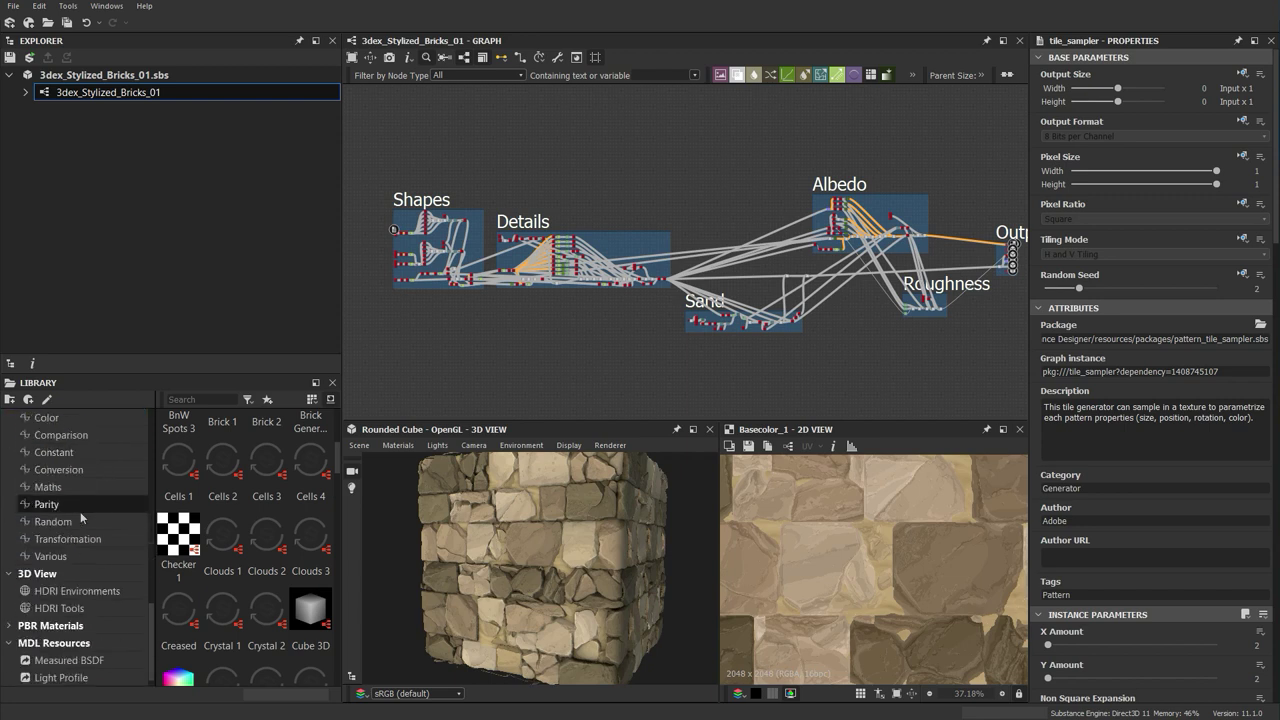
scroll(83, 520, "down", 1)
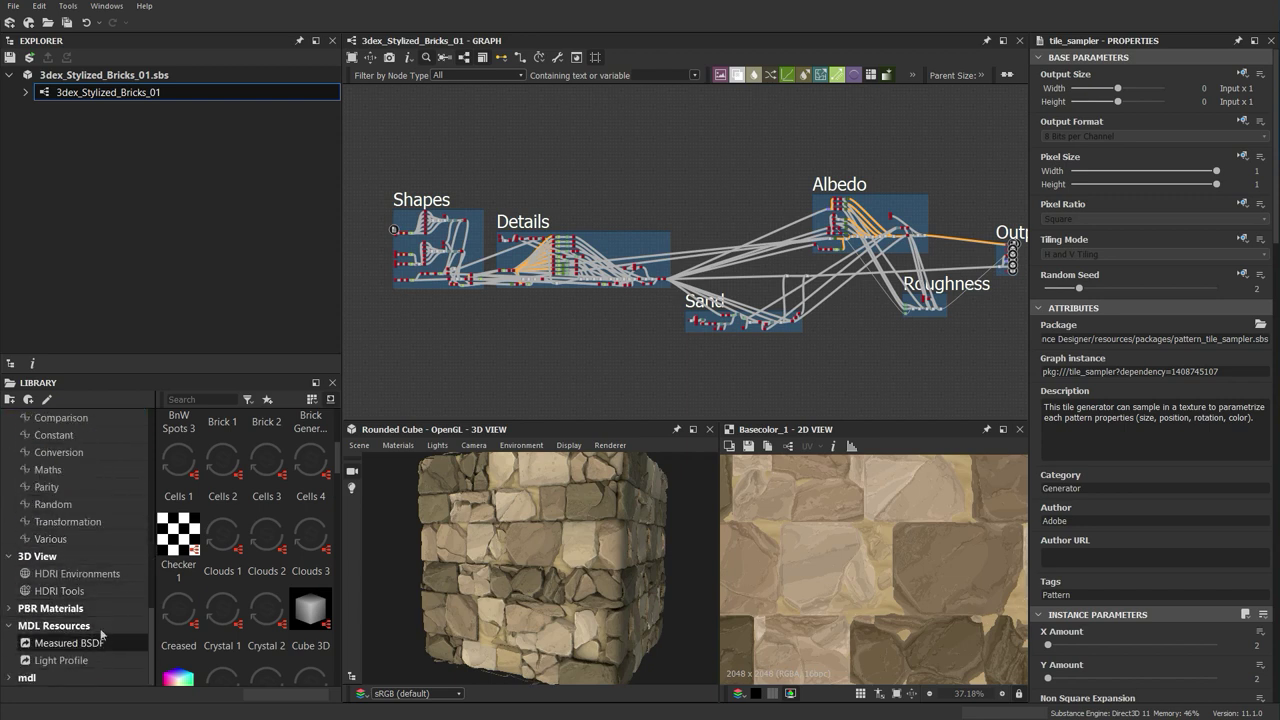
left_click(78, 574)
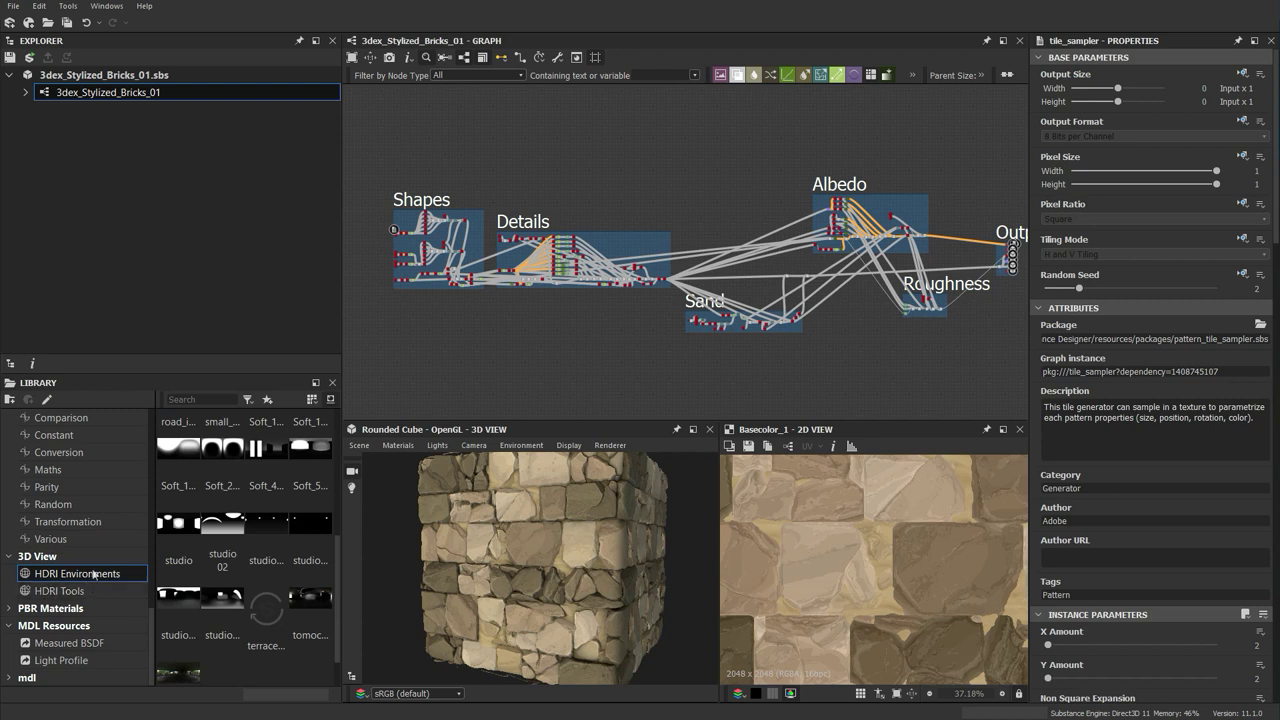
Browse the Library categories and open the folder on disk that contains the Soft_2RingHighContrast environment map
scroll(75, 556, "up", 2)
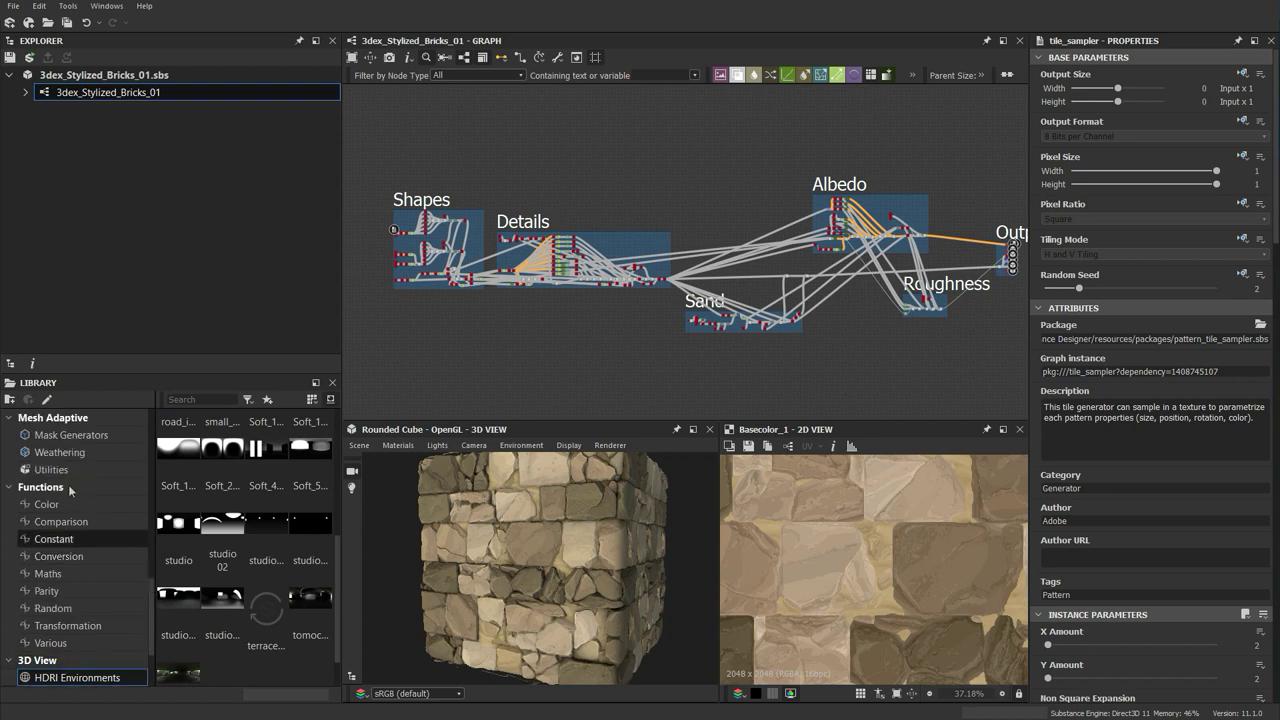
scroll(70, 490, "up", 4)
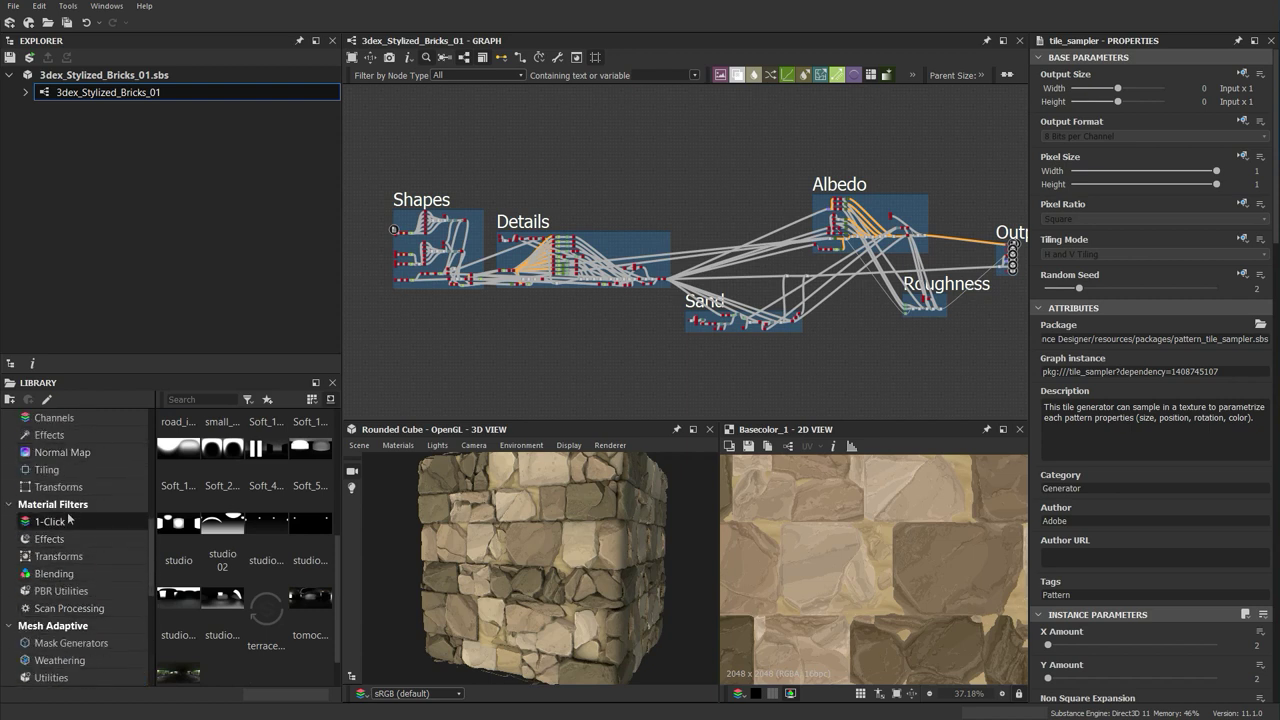
scroll(75, 508, "up", 3)
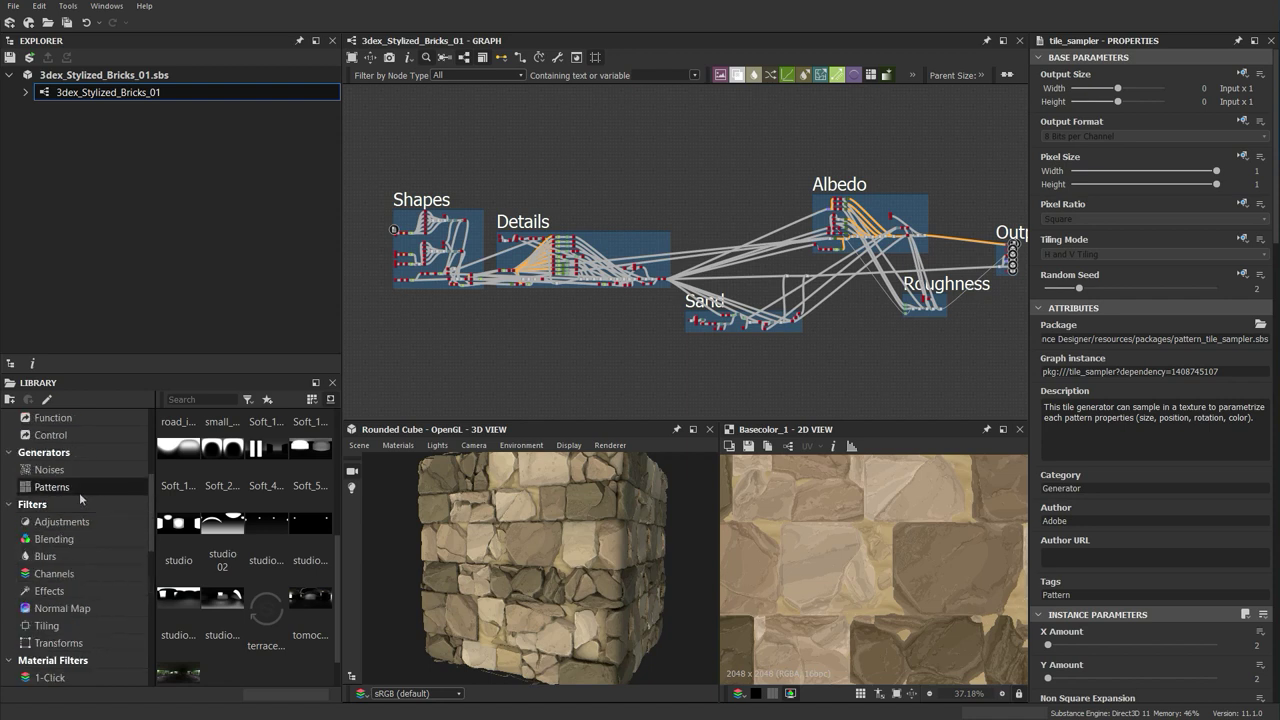
scroll(80, 497, "up", 3)
scroll(95, 512, "down", 10)
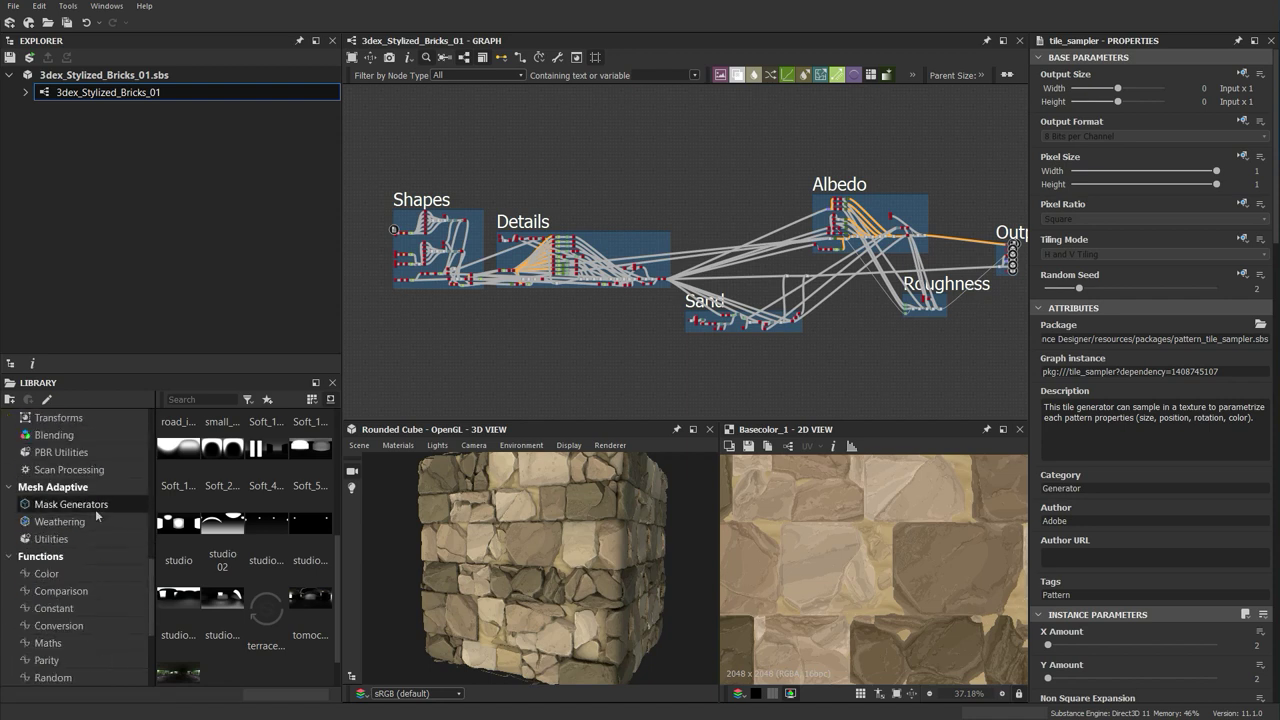
scroll(90, 530, "down", 3)
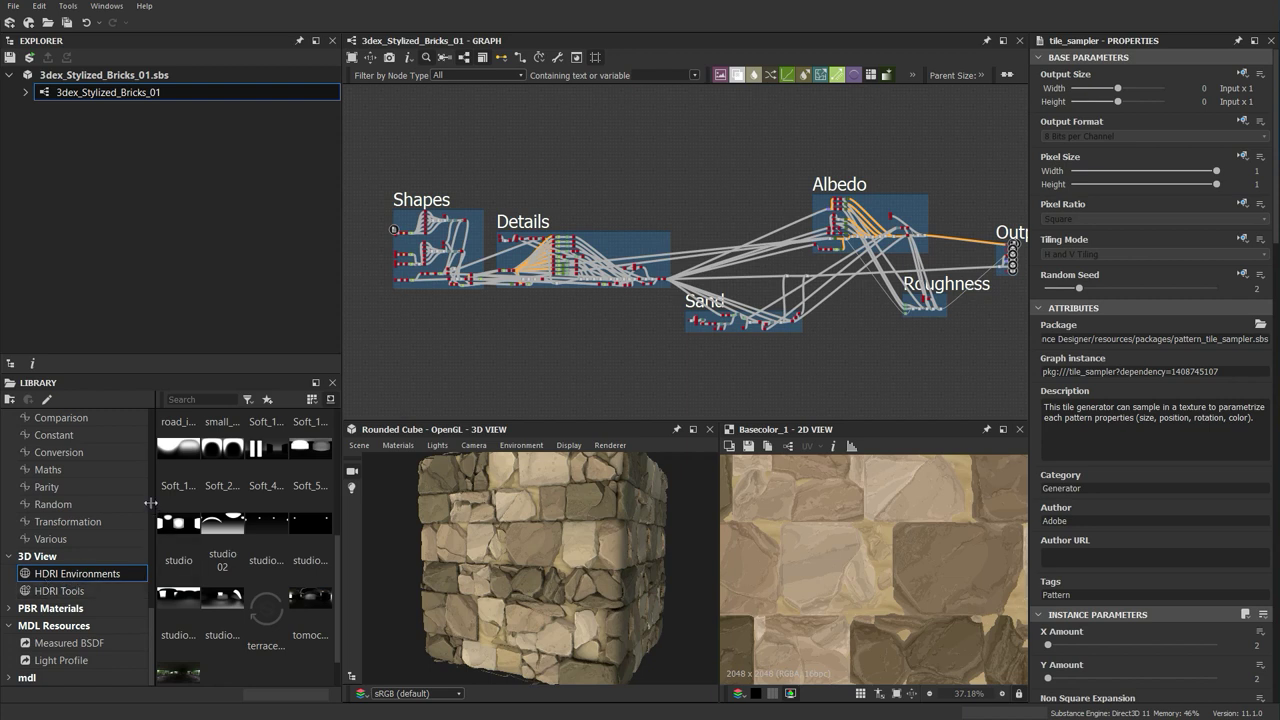
mouse_move(243, 460)
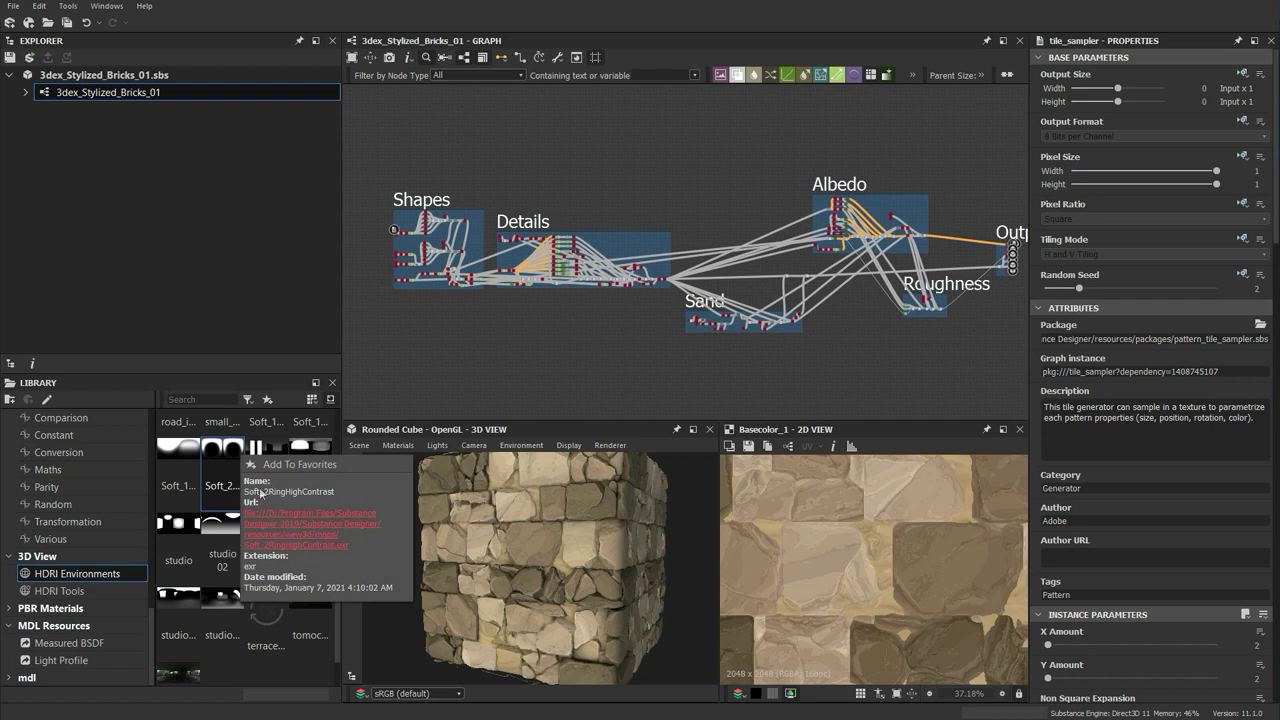
triple_click(319, 521)
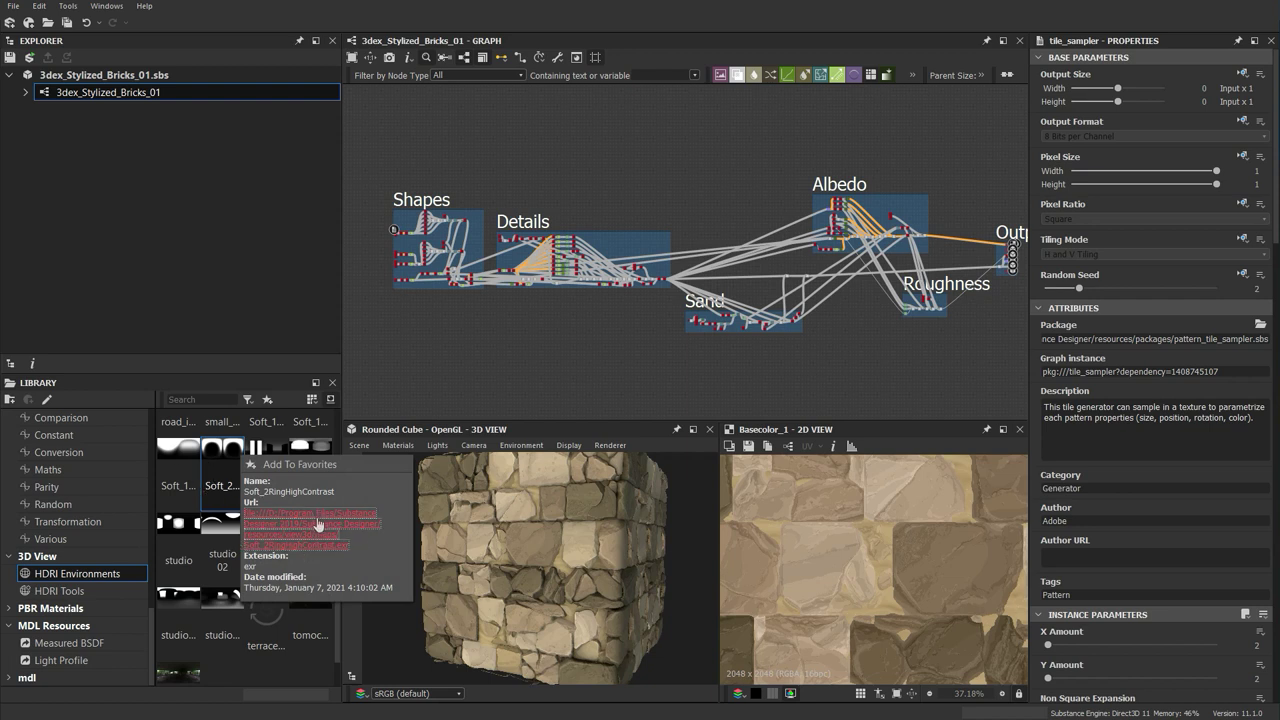
left_click(300, 521)
Go up from the maps folder to view3d and open its shapes folder
left_click_drag(836, 204, 793, 101)
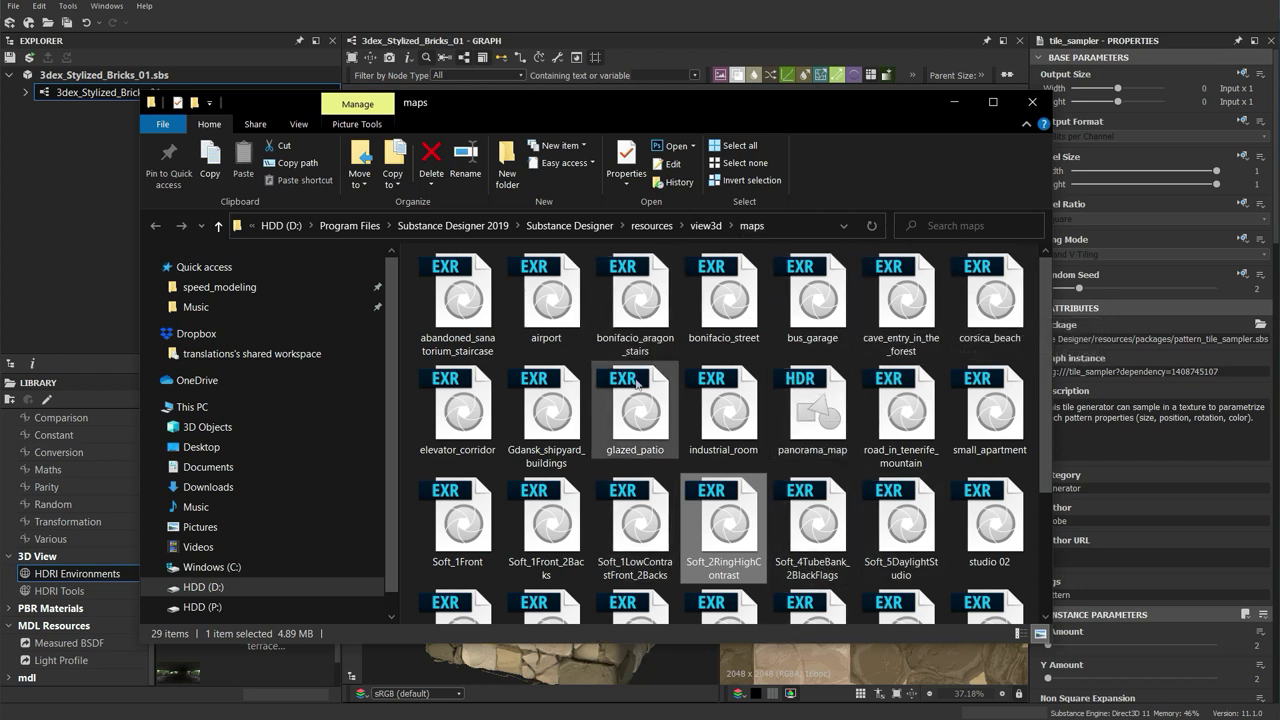
left_click(706, 225)
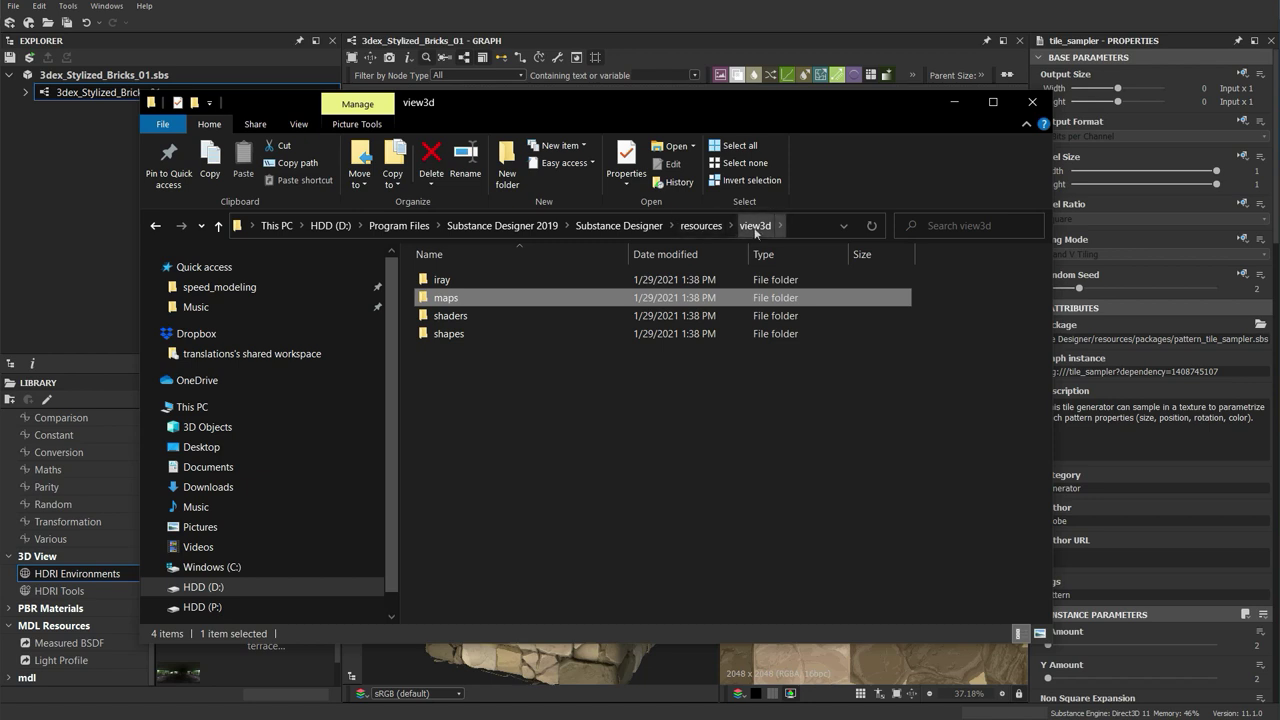
left_click_drag(710, 308, 457, 341, "ctrl")
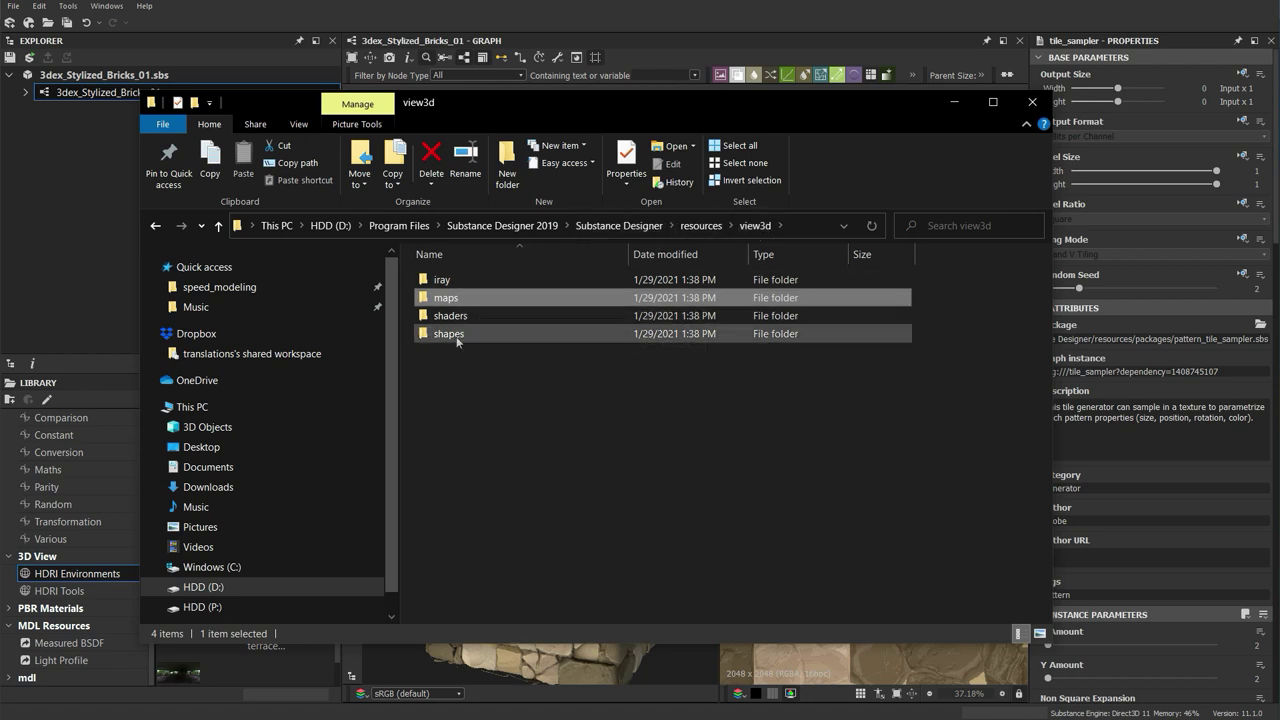
double_click(457, 341)
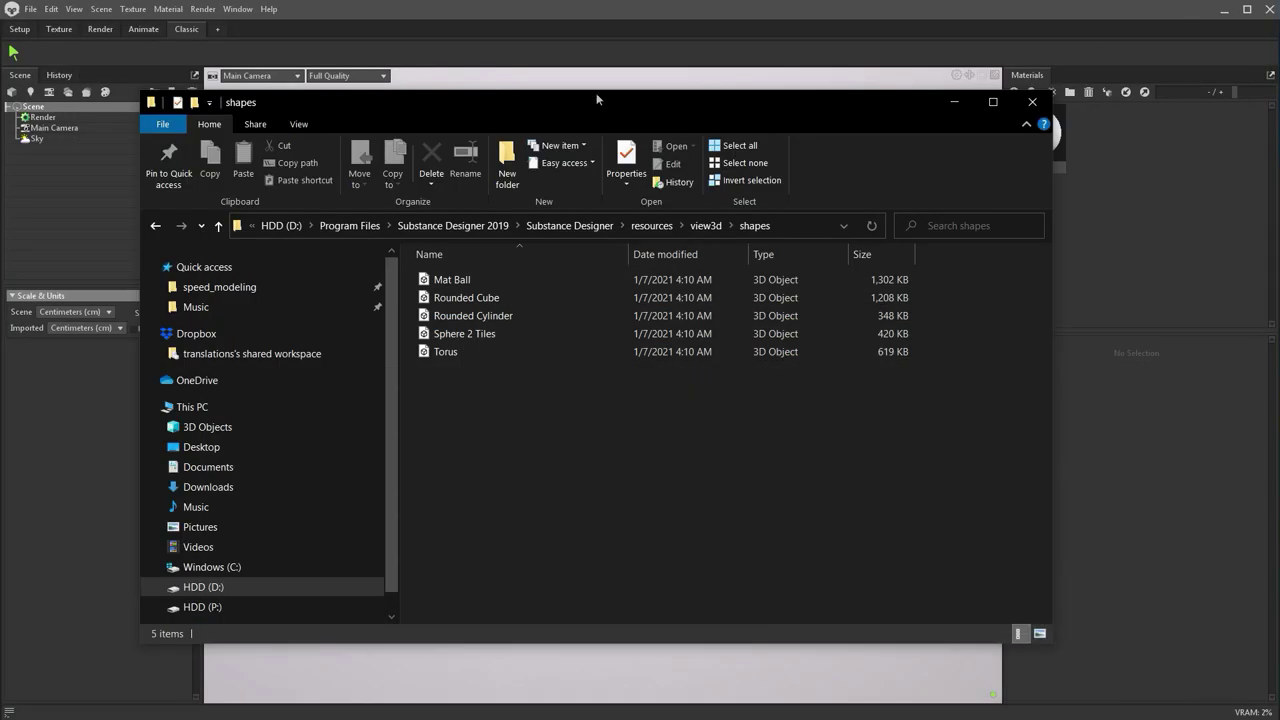
Move the shapes folder window aside in Marmoset Toolbag and import the Rounded Cube, Rounded Cylinder and Sphere 2 Tiles meshes into the scene
left_click_drag(597, 99, 1090, 162)
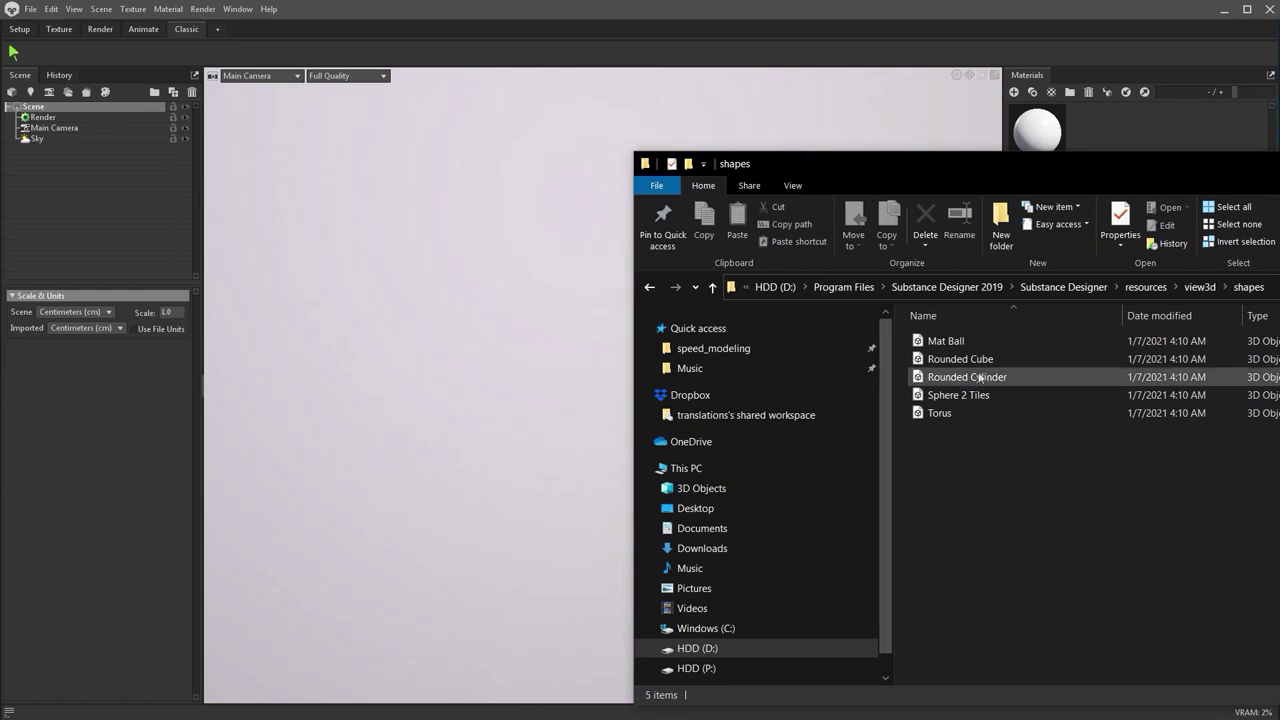
left_click(955, 396)
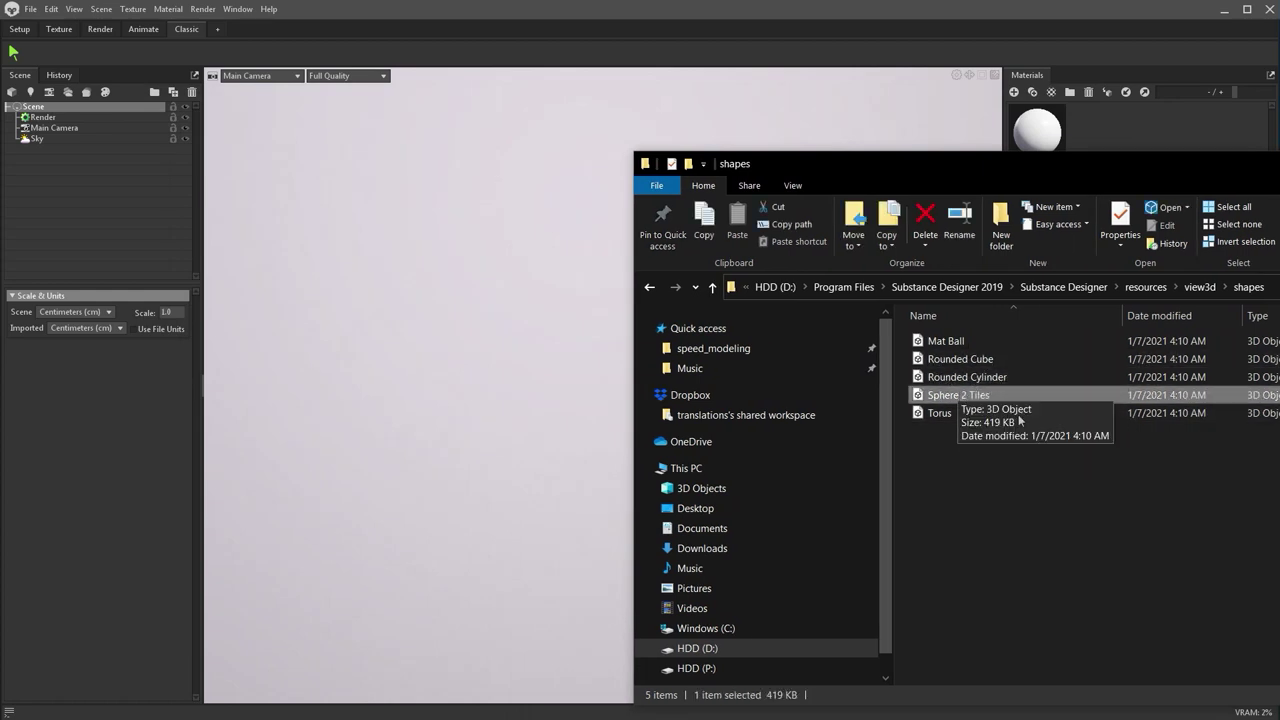
left_click(958, 359, "shift")
left_click_drag(965, 402, 86, 162)
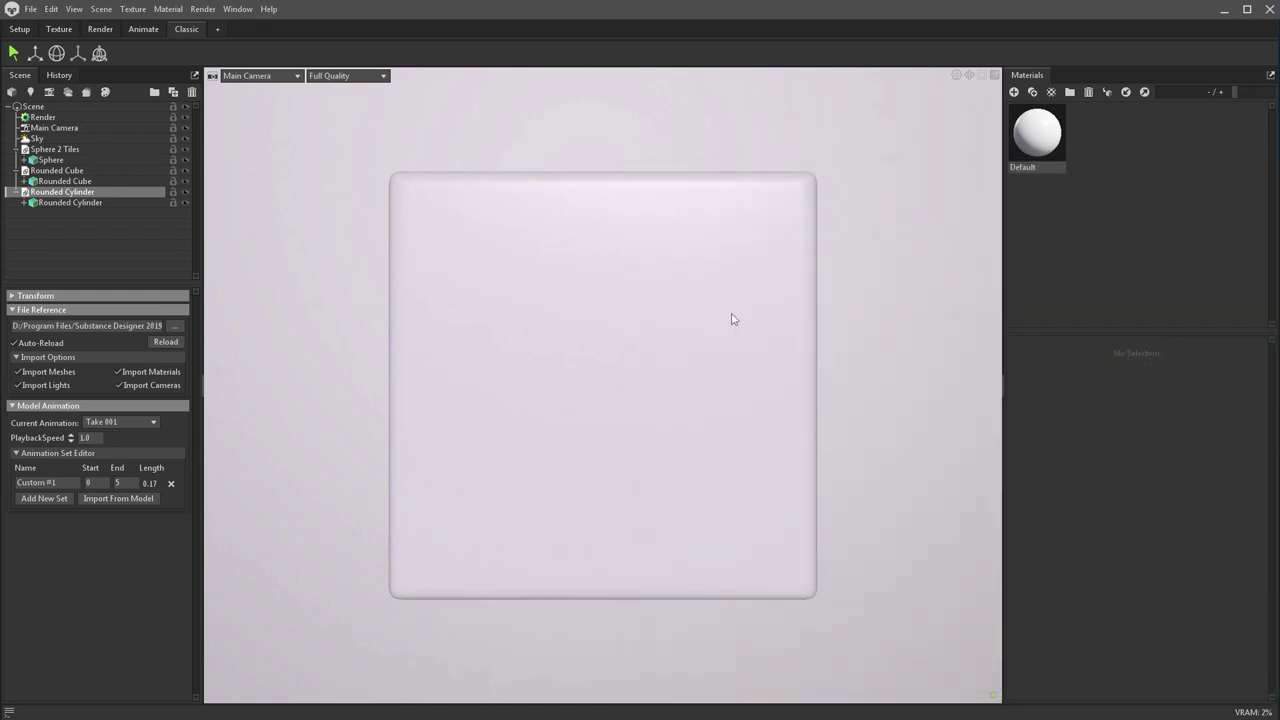
Hide the Rounded Cylinder and Rounded Cube models in the scene
left_click_drag(766, 320, 648, 350)
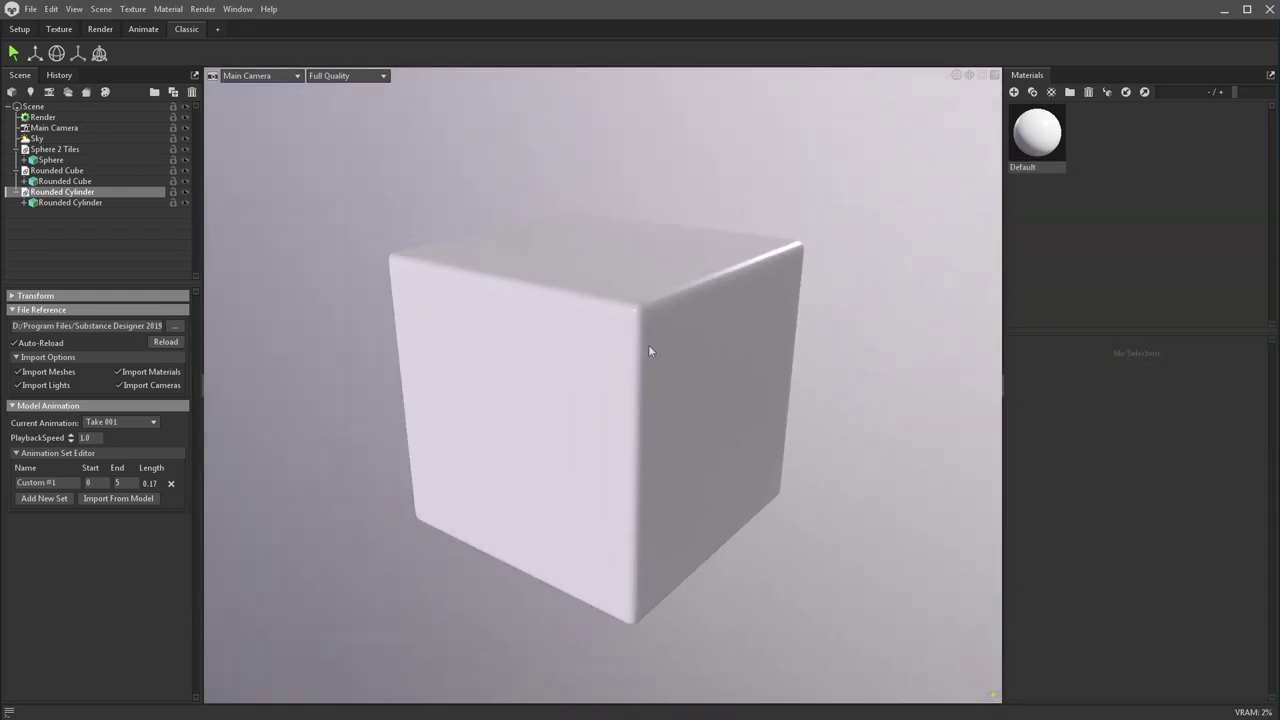
left_click(183, 193)
left_click(185, 172)
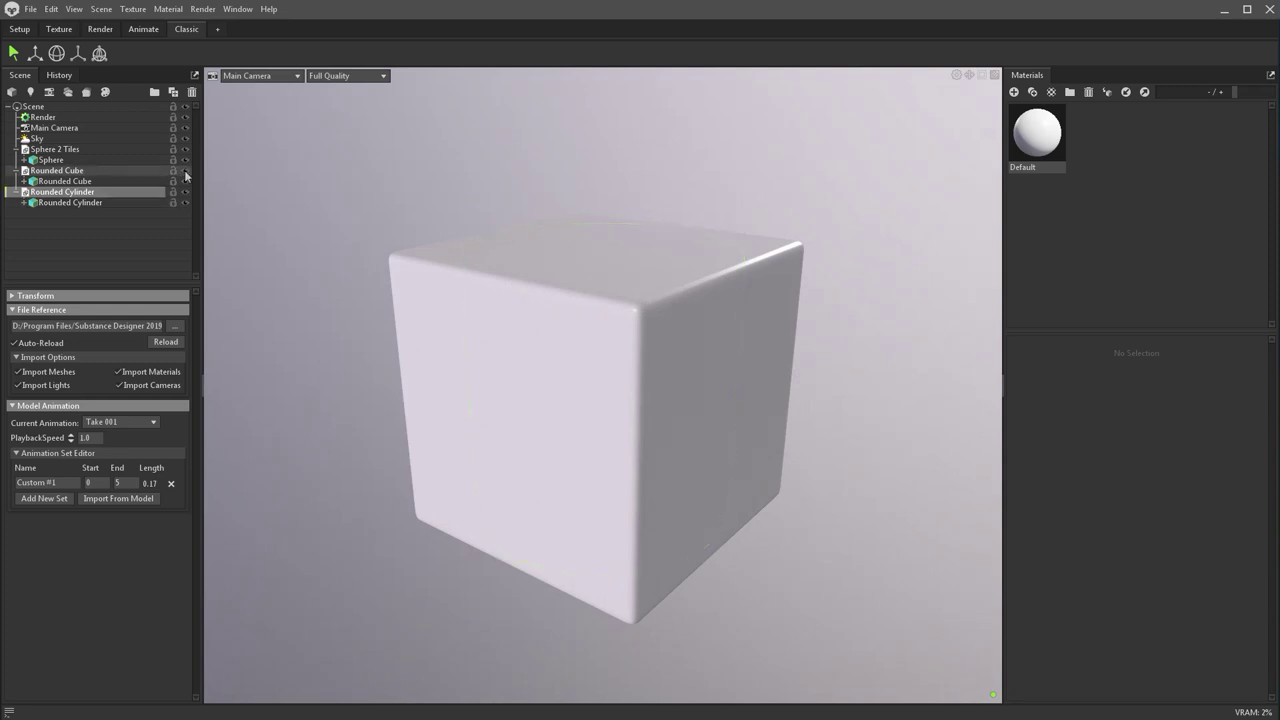
Hide the Rounded Cylinder model and rotate the sky lighting around the sphere
left_click(184, 191)
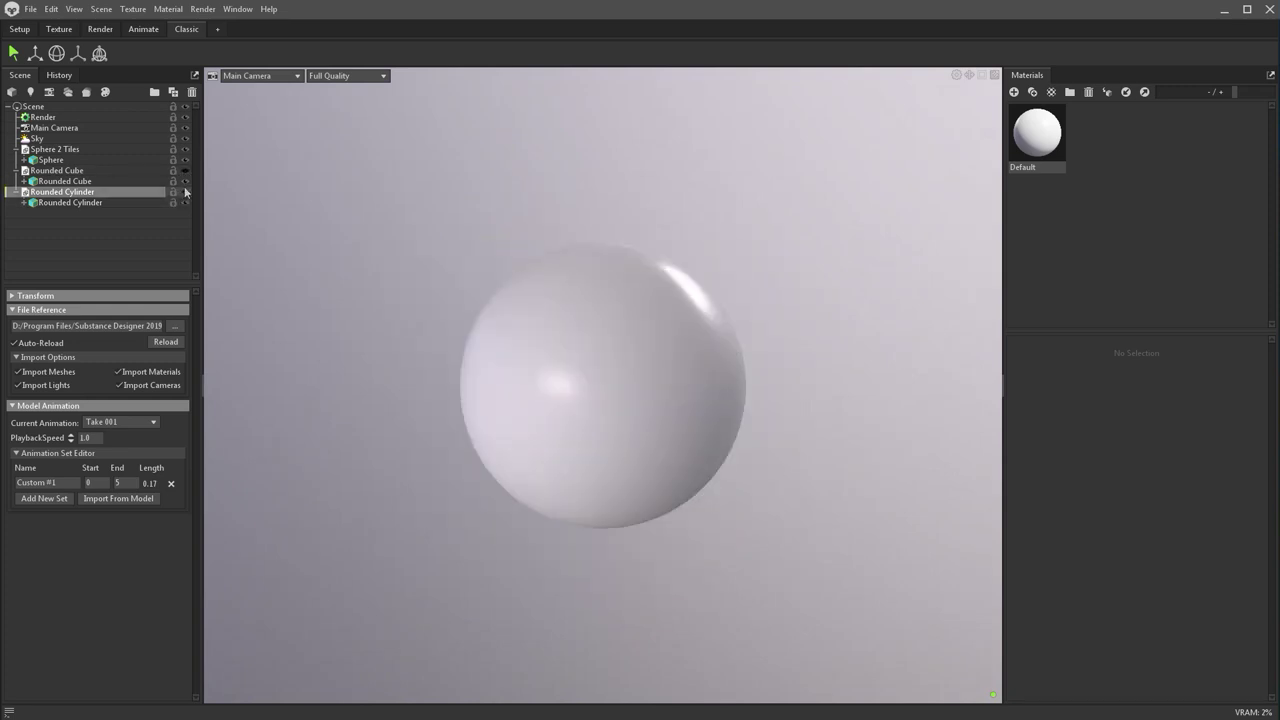
left_click_drag(737, 366, 622, 309, "shift")
scroll(622, 309, "up", 3)
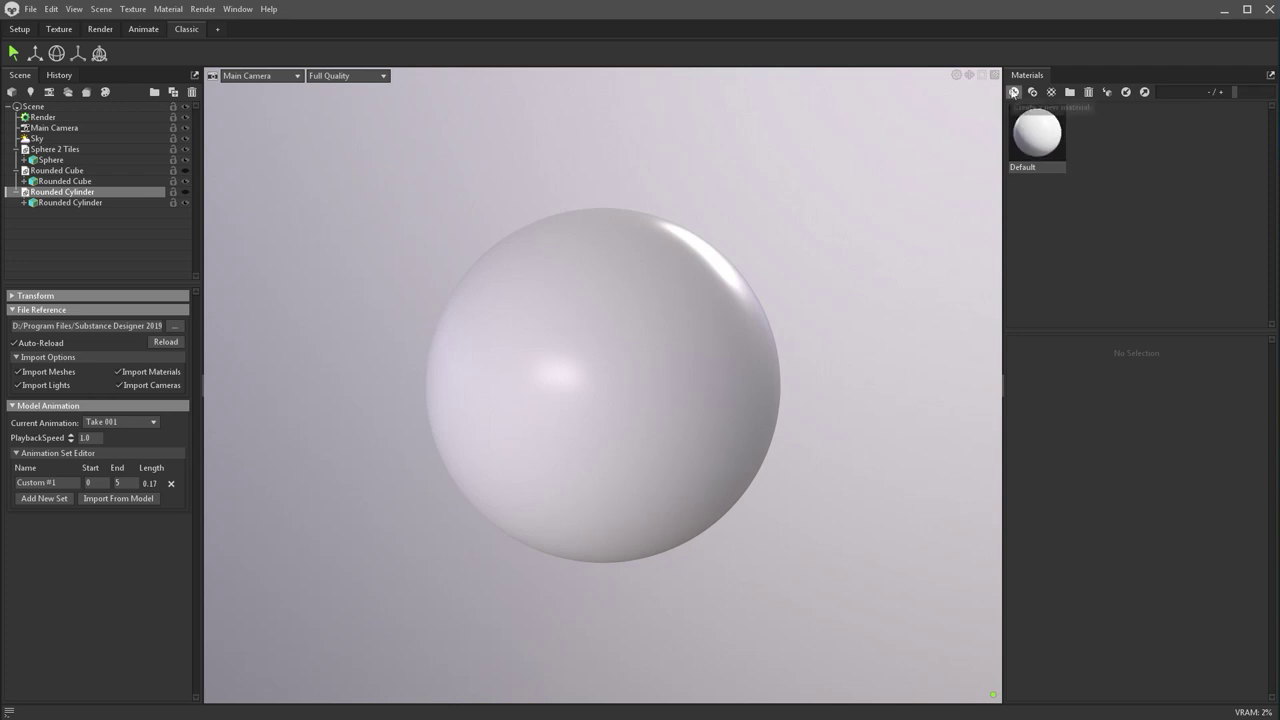
Load Bricks_normal_1 as the Default material's normal map and check the effect of Flip Y, leaving it disabled
left_click(1031, 126)
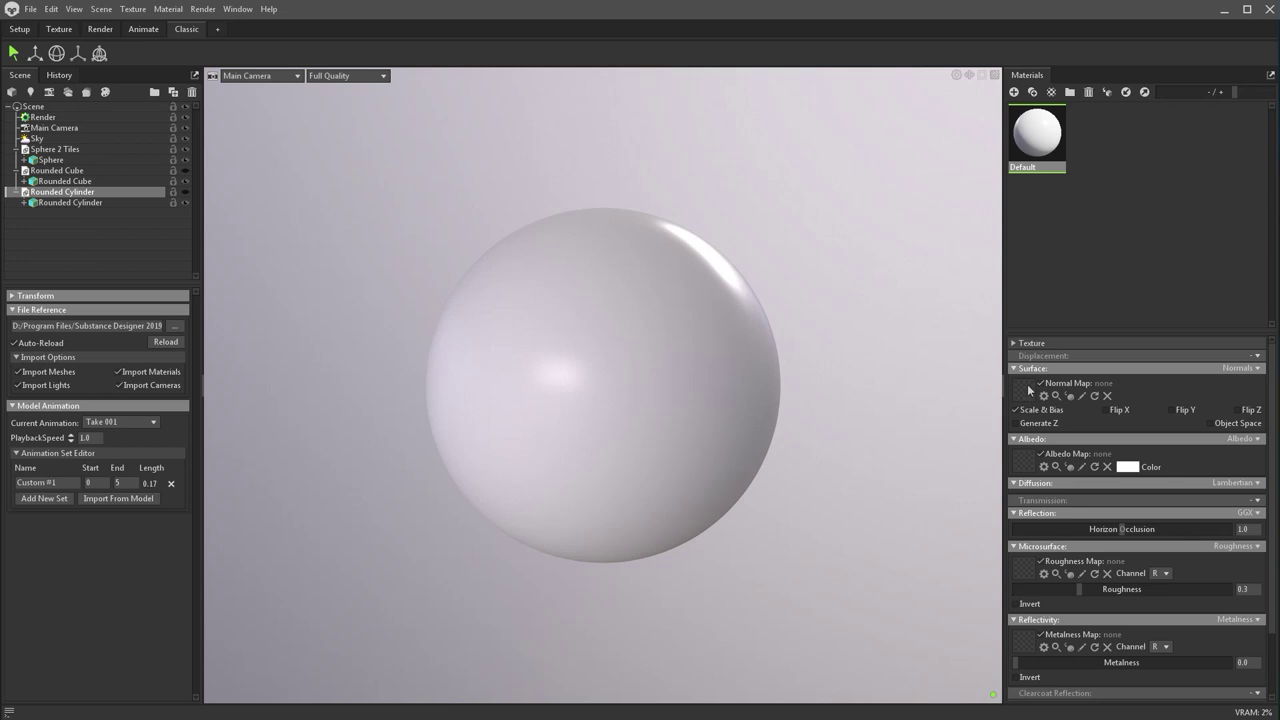
mouse_move(1026, 389)
left_click(1022, 394)
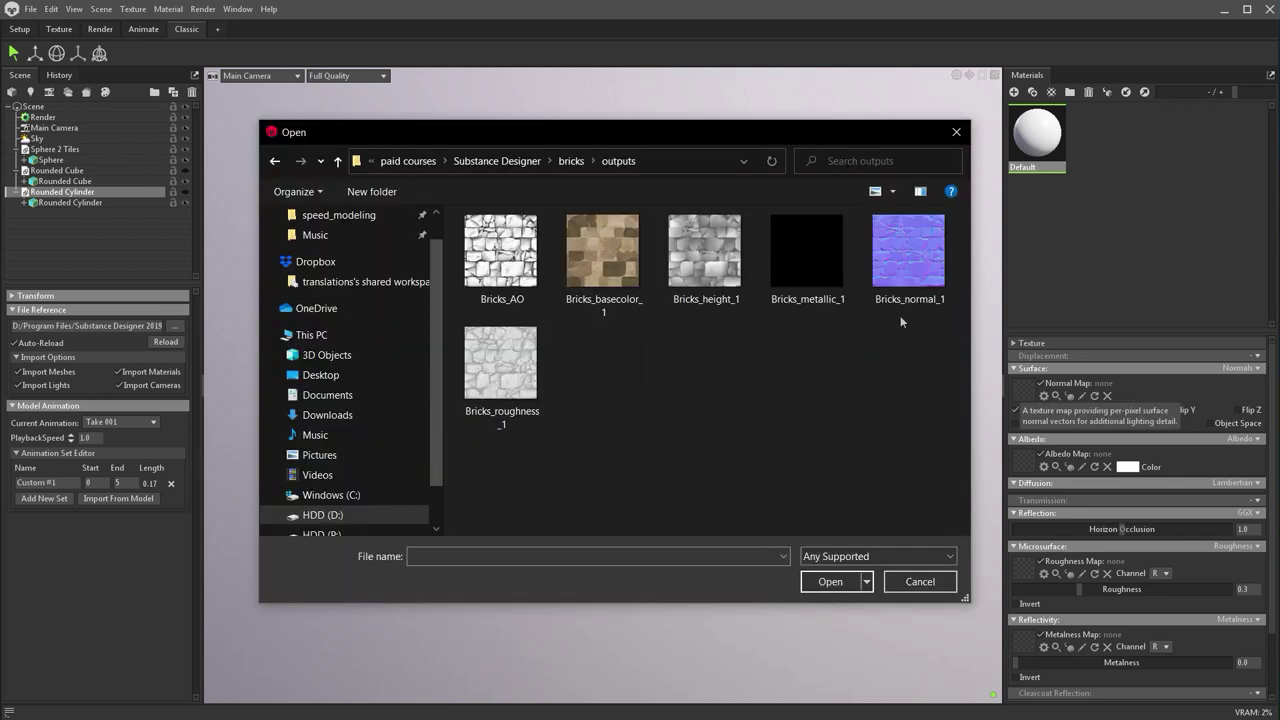
double_click(909, 265)
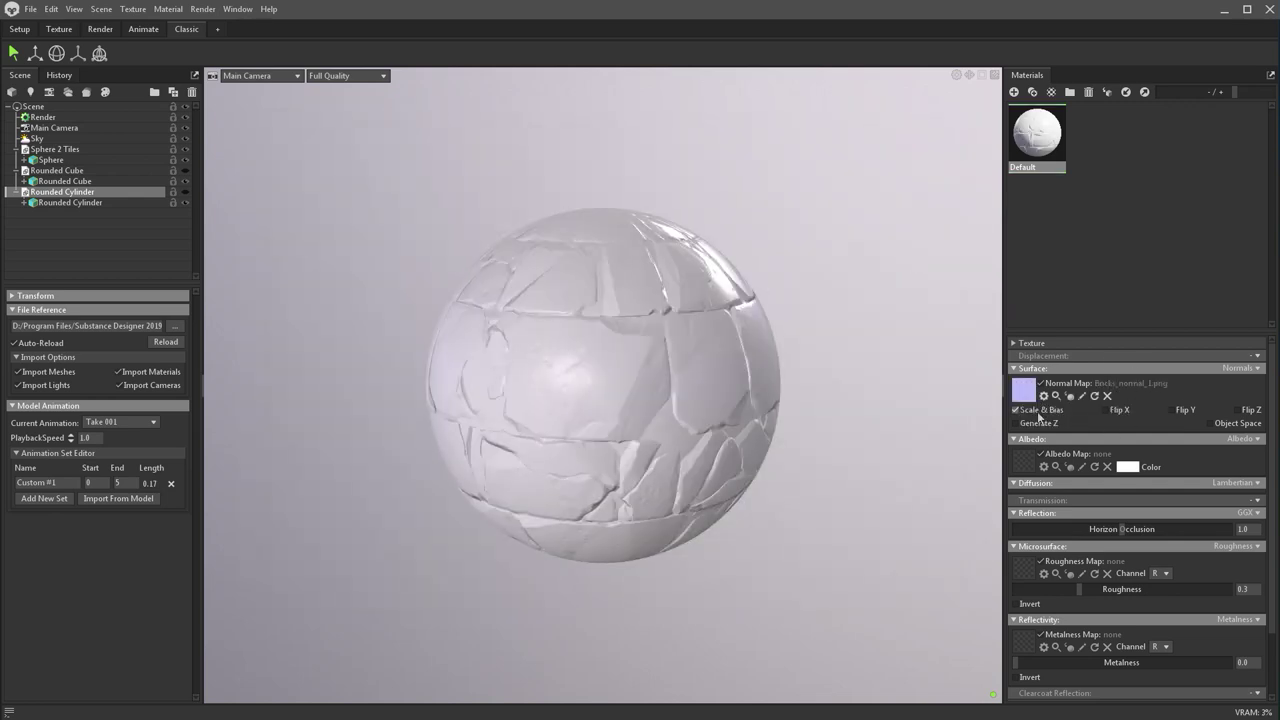
left_click(1172, 410)
left_click(1172, 410)
left_click_drag(770, 379, 710, 392)
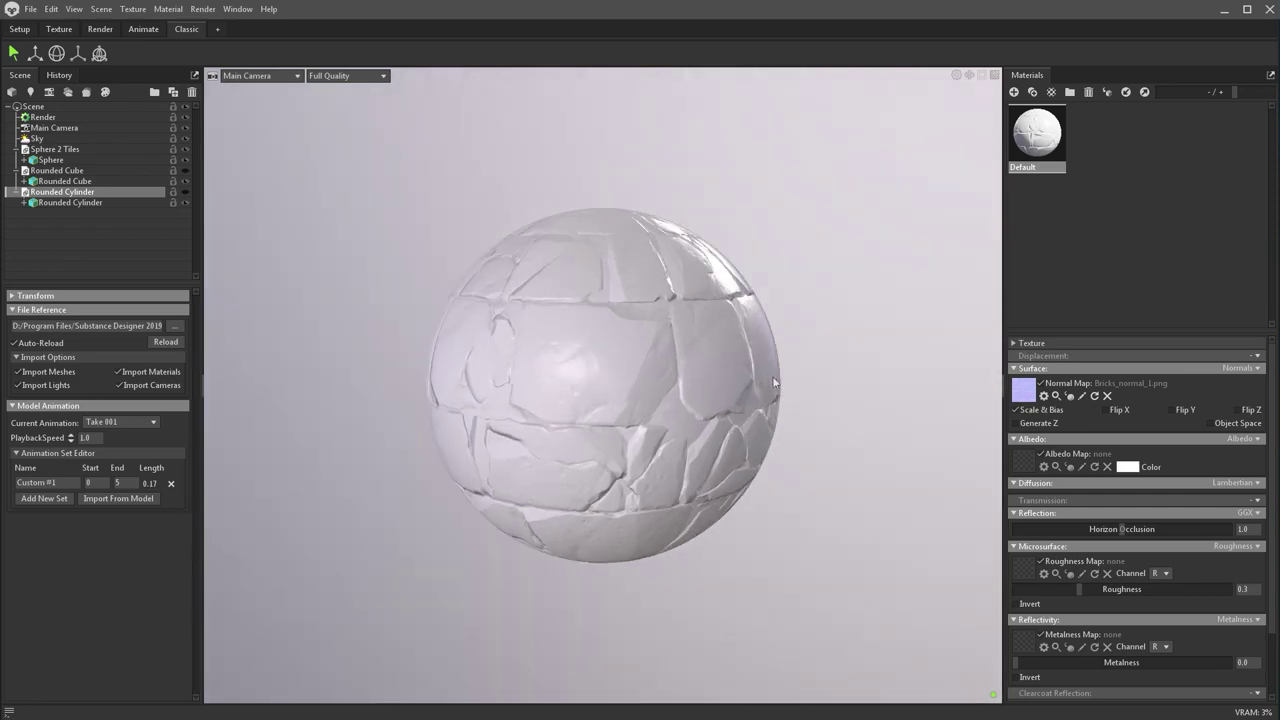
Load Bricks_basecolor_1 as the albedo map and keep the reflection model on GGX
left_click(1022, 466)
double_click(343, 157)
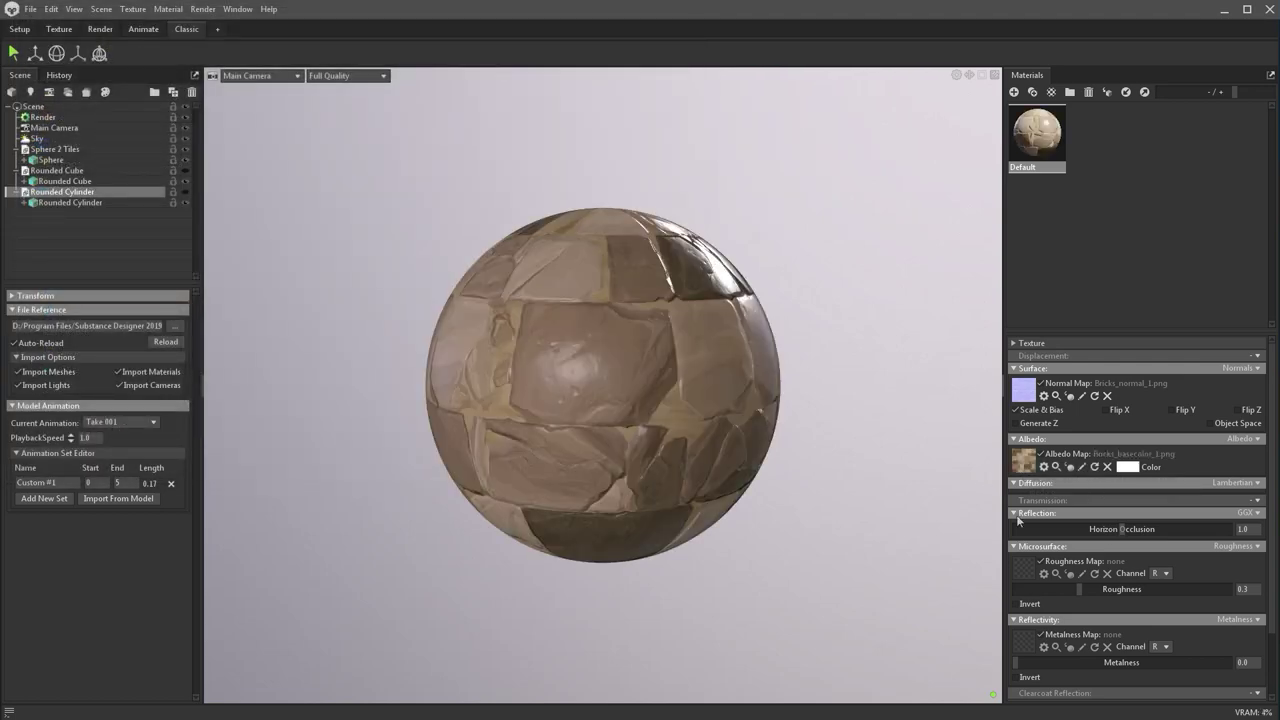
left_click(1246, 513)
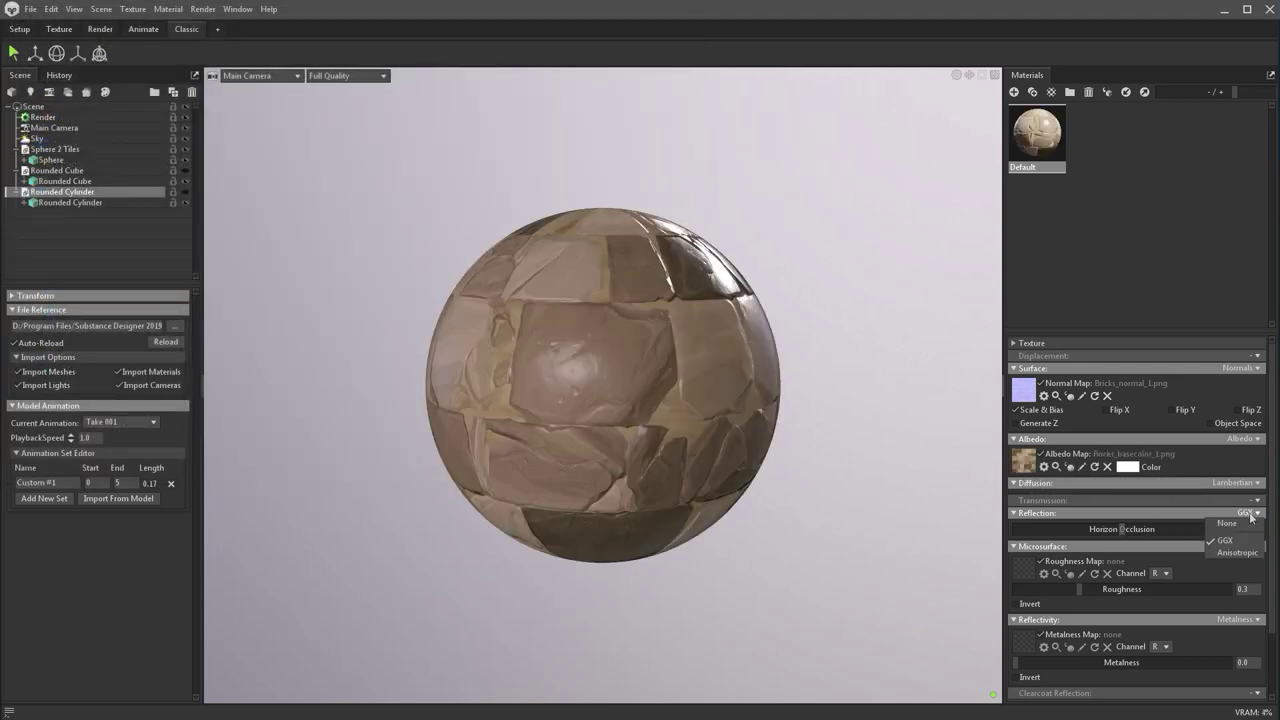
left_click(1171, 512)
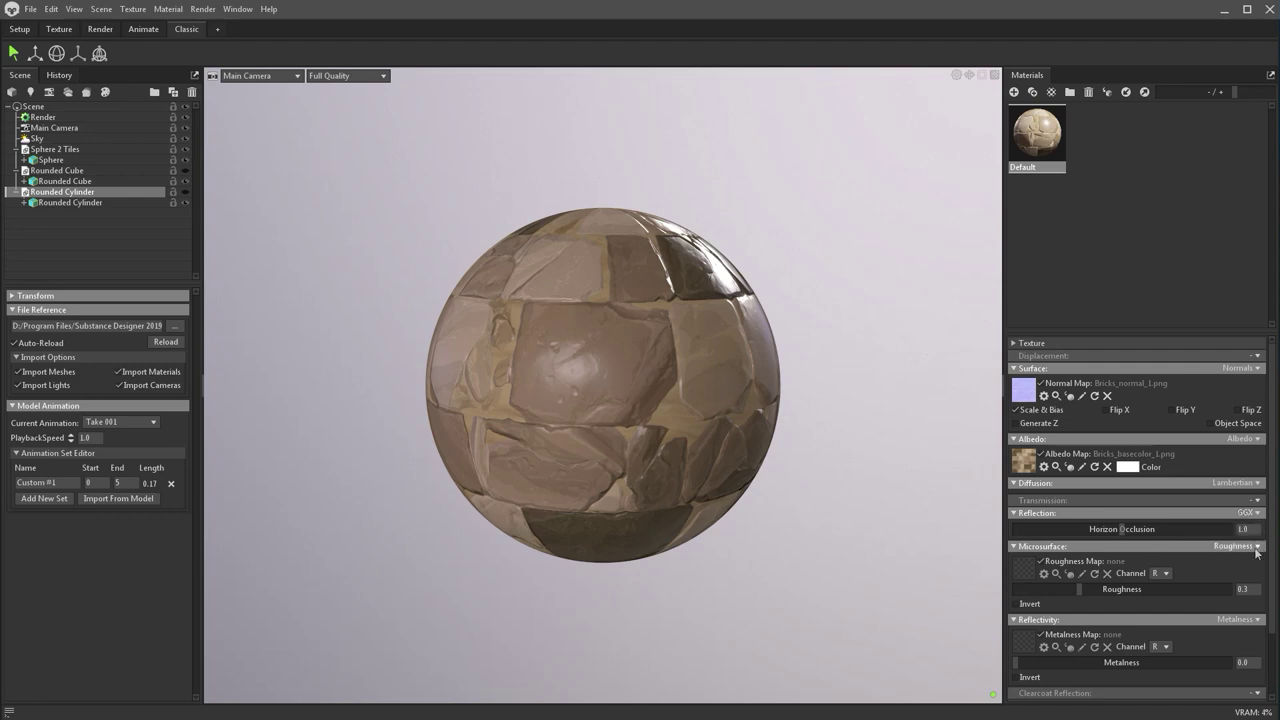
Load Bricks_roughness_1 as the roughness map and Bricks_metallic_1 as the metalness map
left_click(1021, 568)
double_click(247, 243)
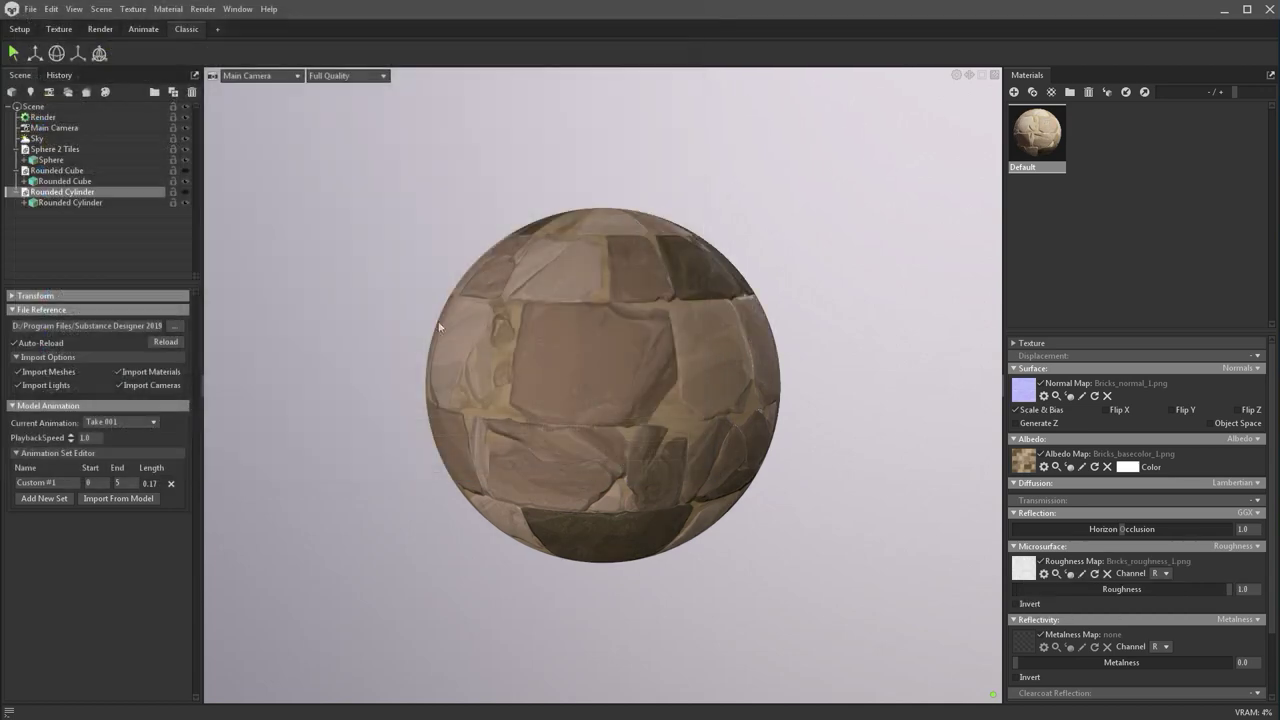
scroll(1174, 524, "down", 2)
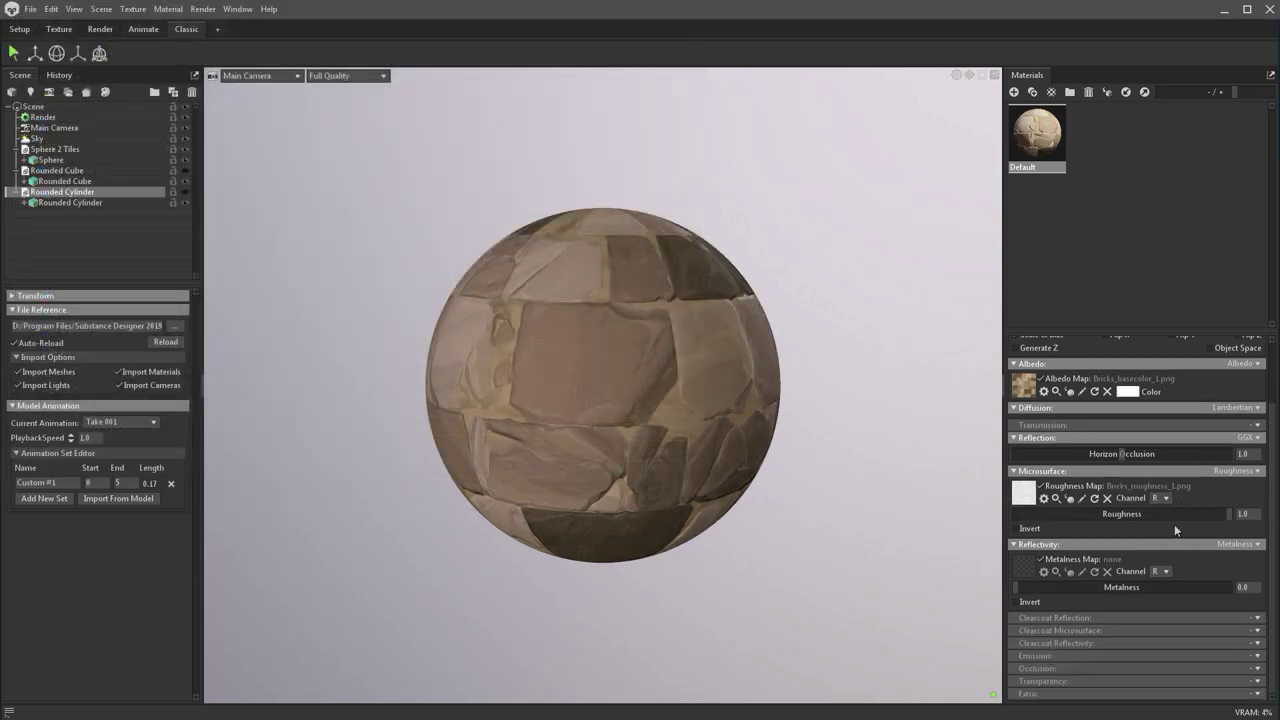
left_click(1025, 566)
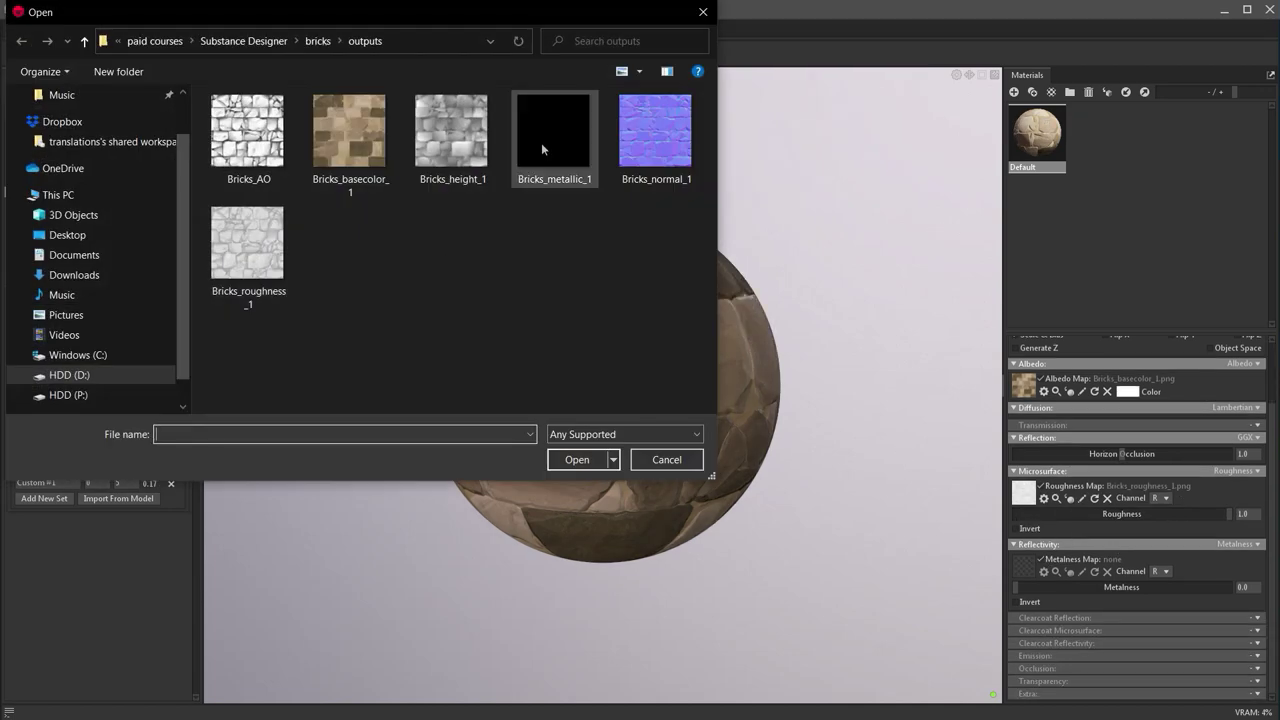
double_click(541, 142)
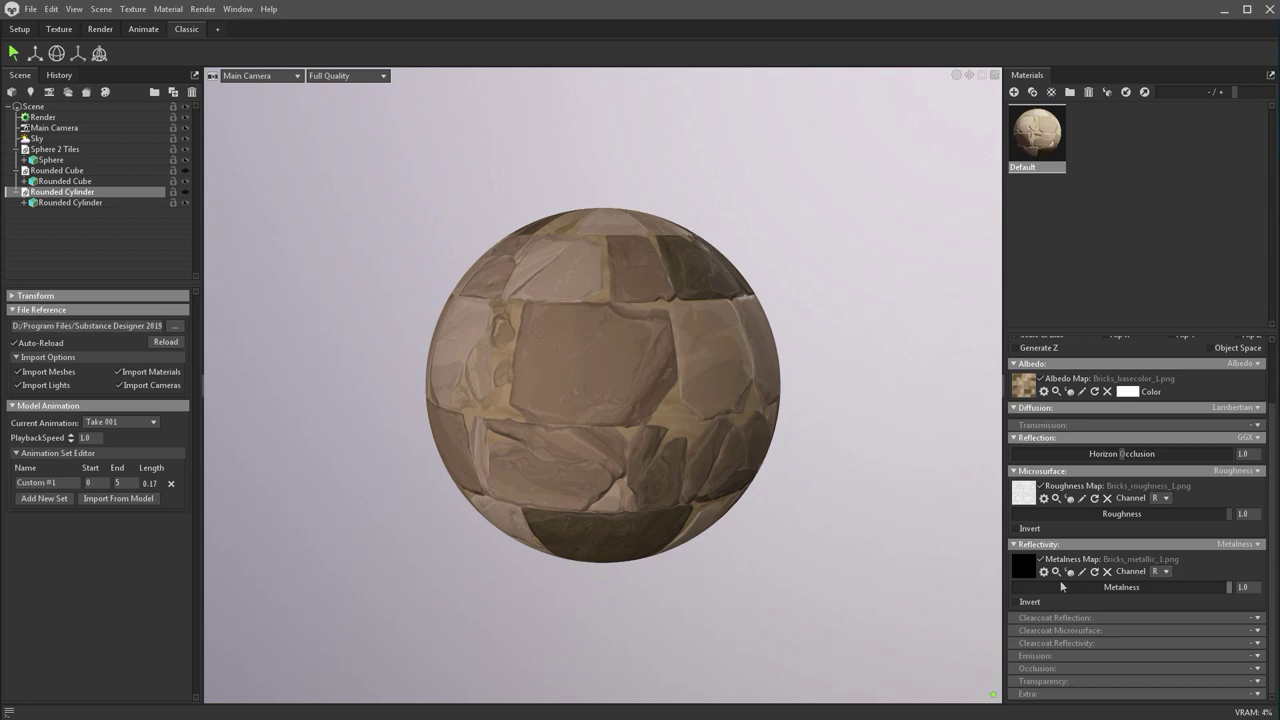
Enable occlusion on the material, load Bricks_AO as its occlusion map and lower the Occlusion strength to about 0.63
left_click(1257, 668)
left_click(1236, 703)
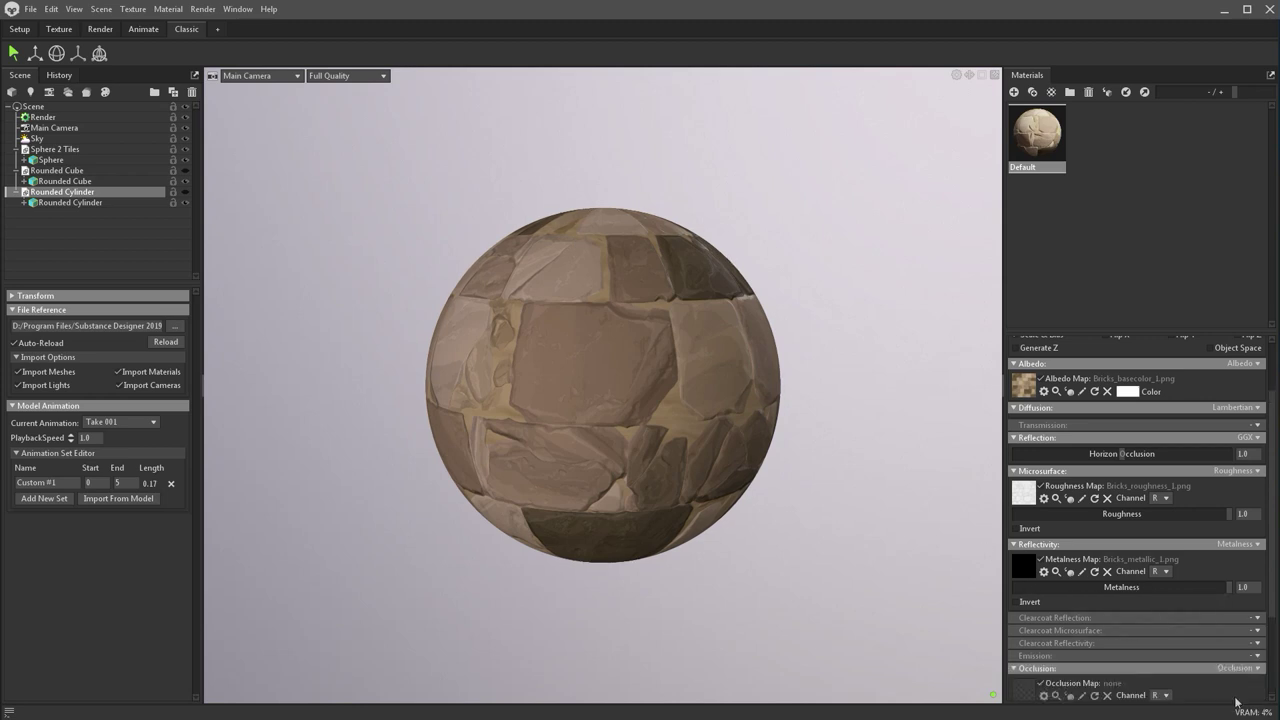
scroll(1230, 650, "down", 3)
left_click(1024, 573)
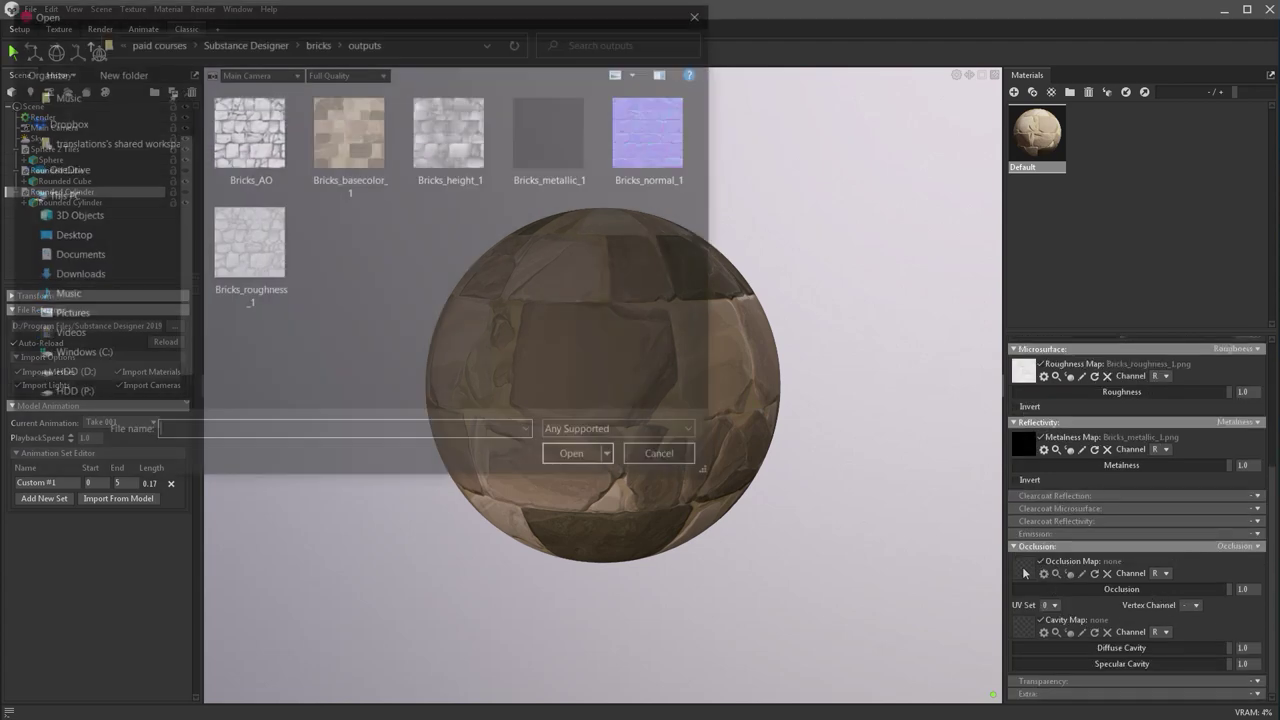
double_click(255, 145)
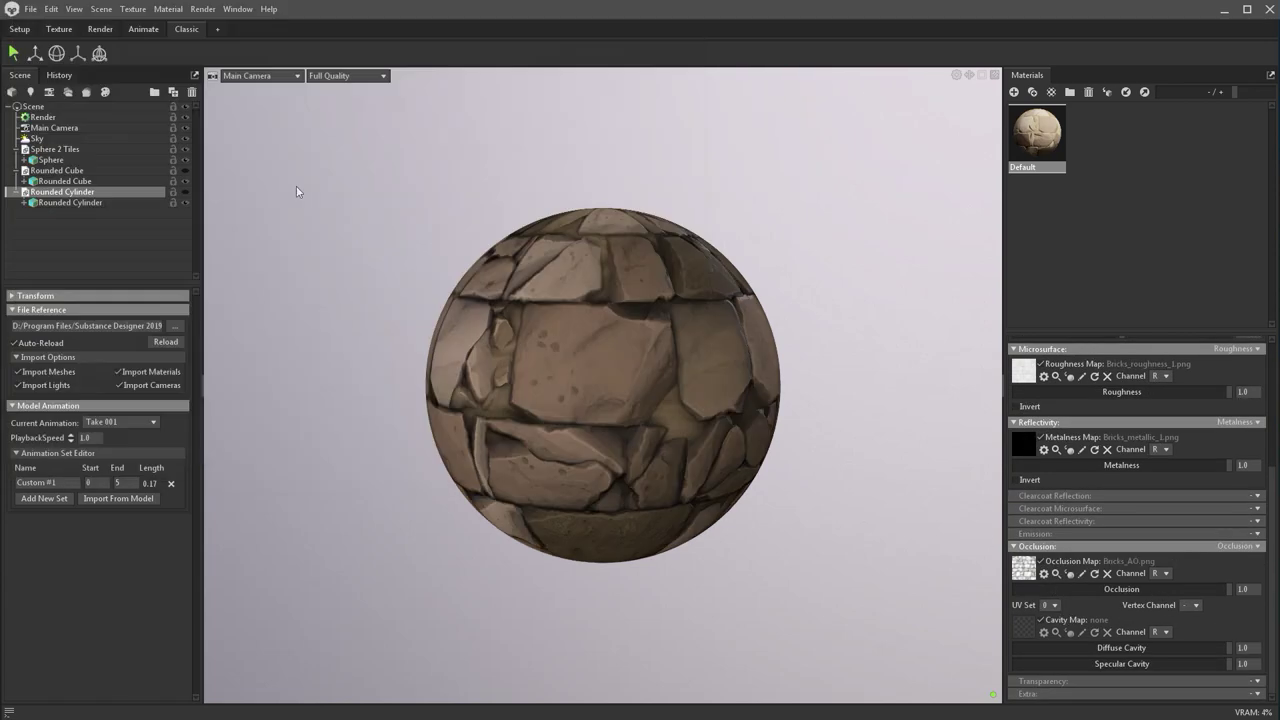
mouse_move(1229, 589)
left_mouse_down()
mouse_move(1140, 590)
mouse_move(1149, 567)
left_mouse_up()
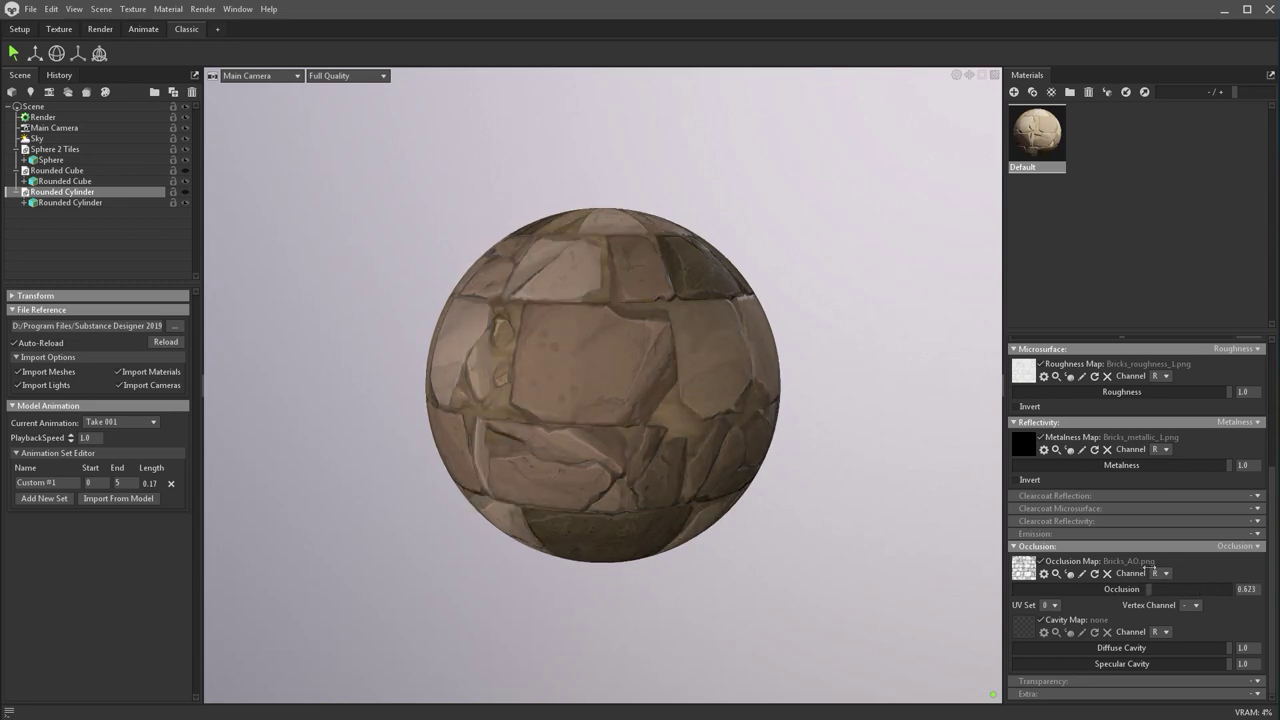
Load Bricks_AO as the cavity map and lower the Diffuse Cavity strength
left_click(1021, 623)
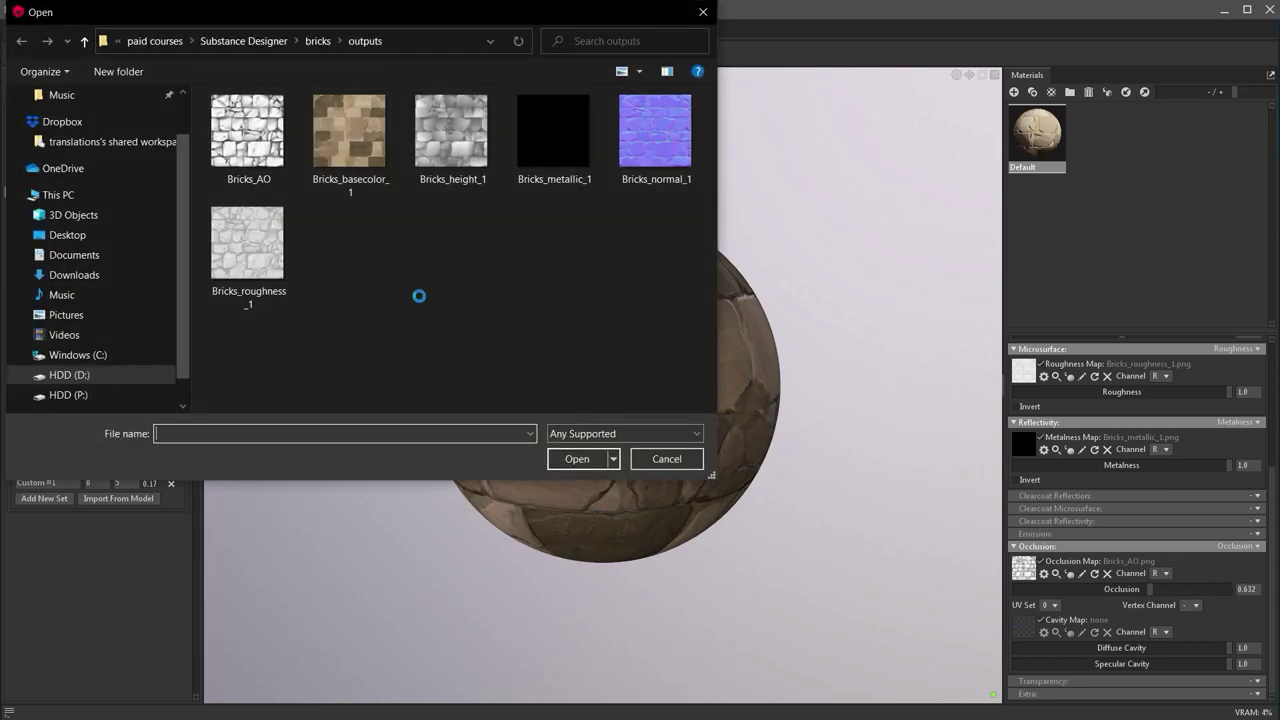
double_click(250, 135)
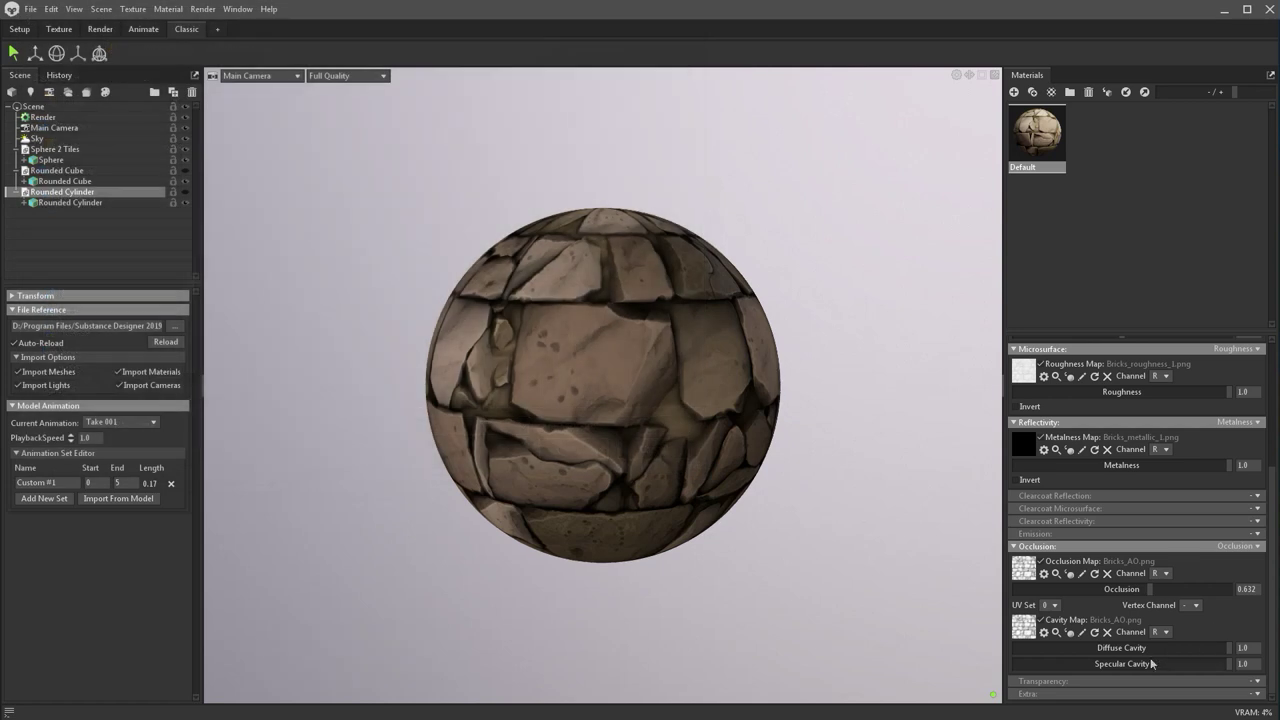
left_click_drag(1159, 652, 1099, 648)
Set the material's Texture Tiling to 2
scroll(1189, 512, "up", 5)
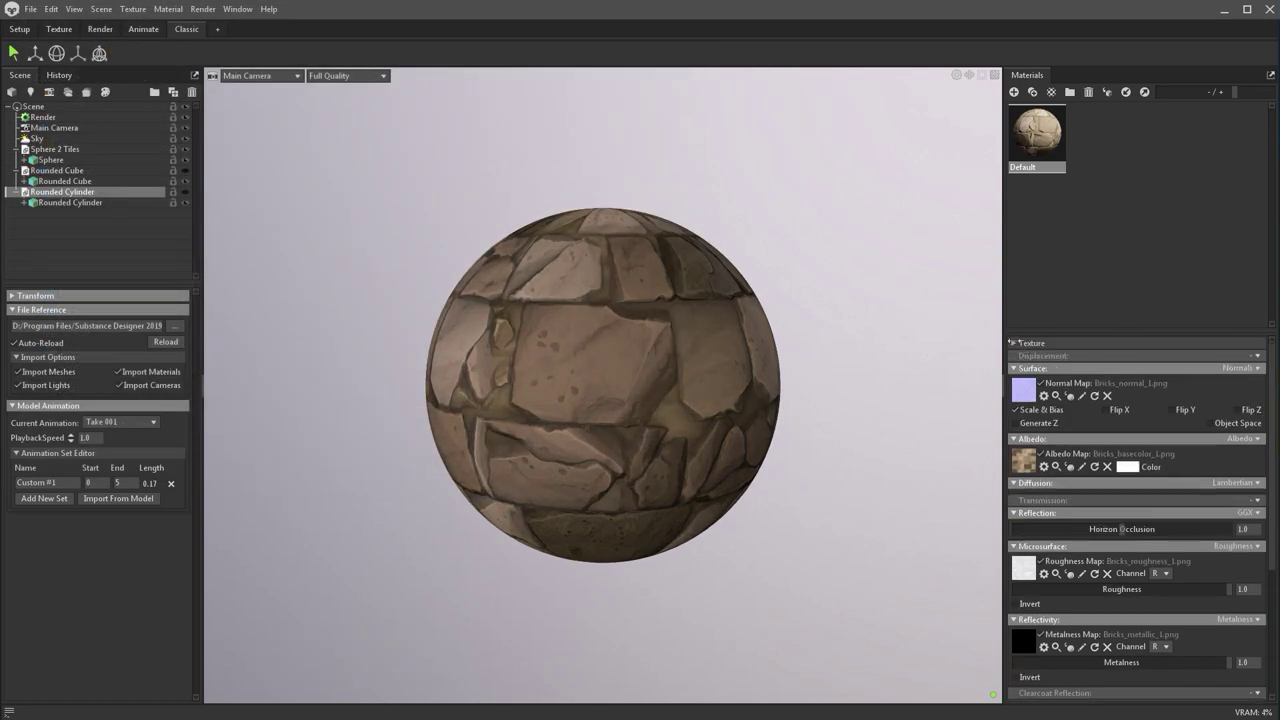
left_click(1012, 342)
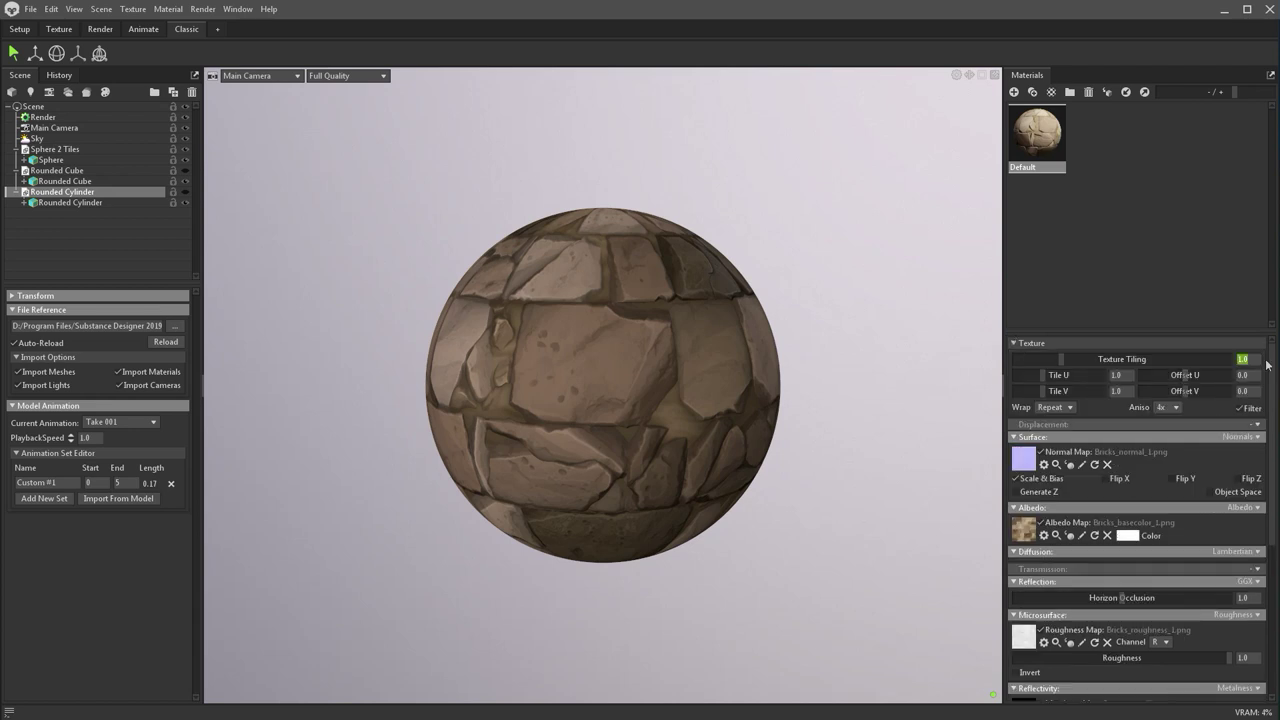
type("2")
key("Return")
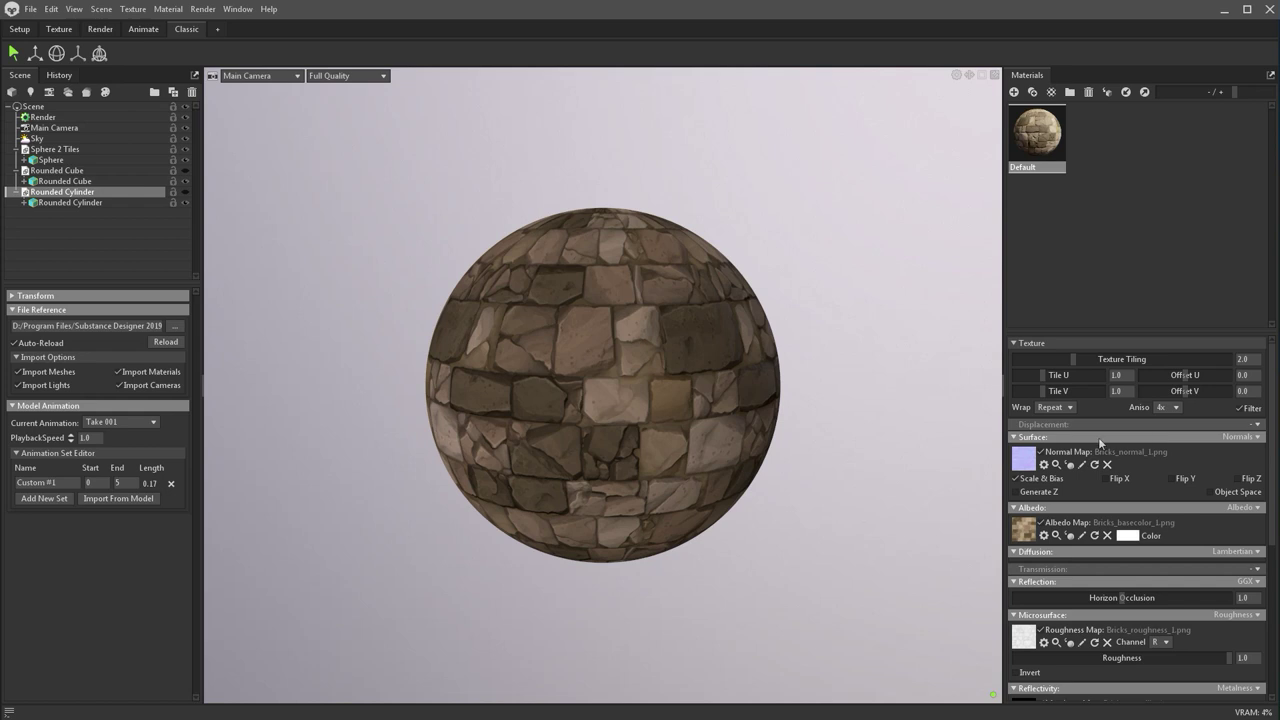
Enable Height displacement, load Bricks_height_1 as the displacement map, and raise its Scale to about 0.087
left_click(1255, 425)
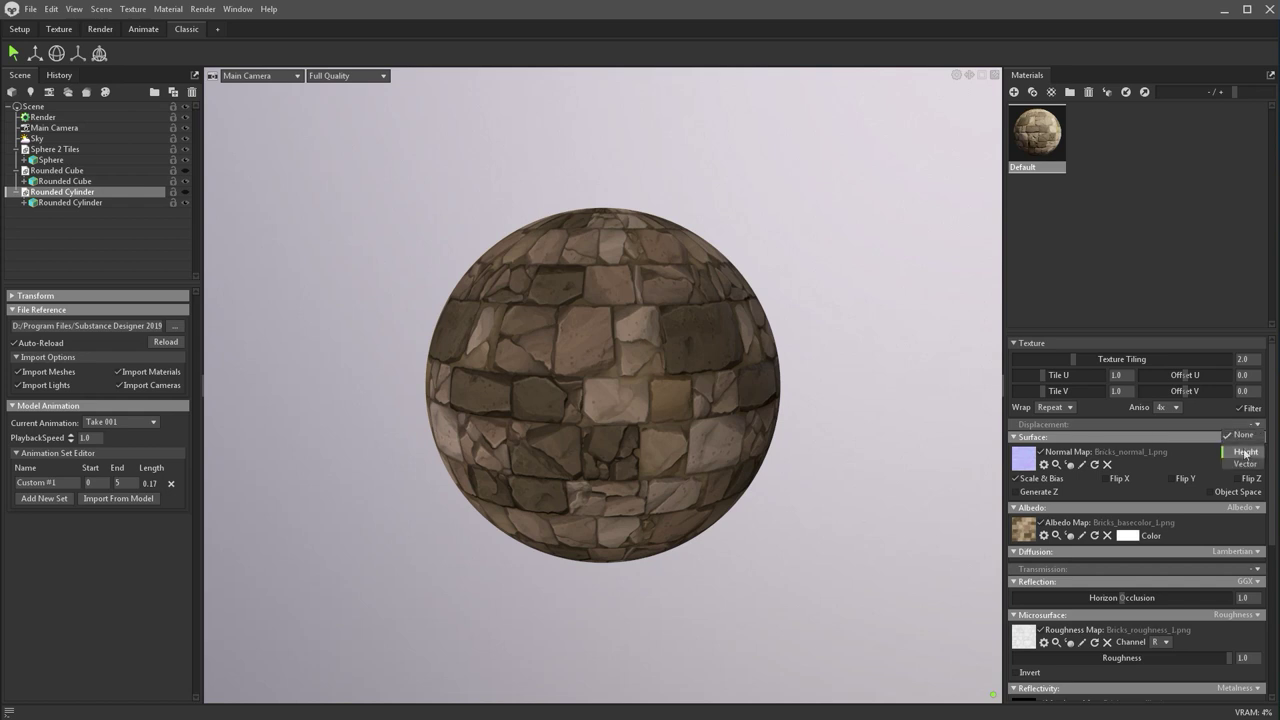
left_click(1245, 453)
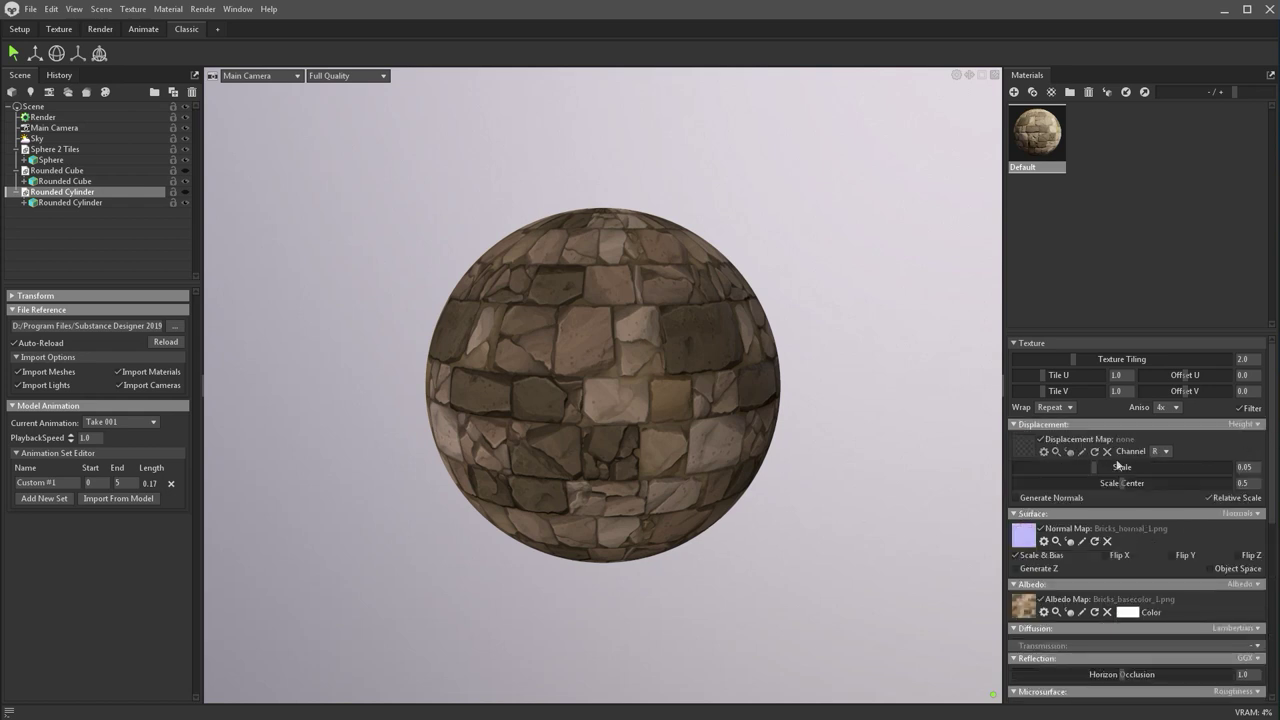
left_click(1032, 449)
double_click(451, 148)
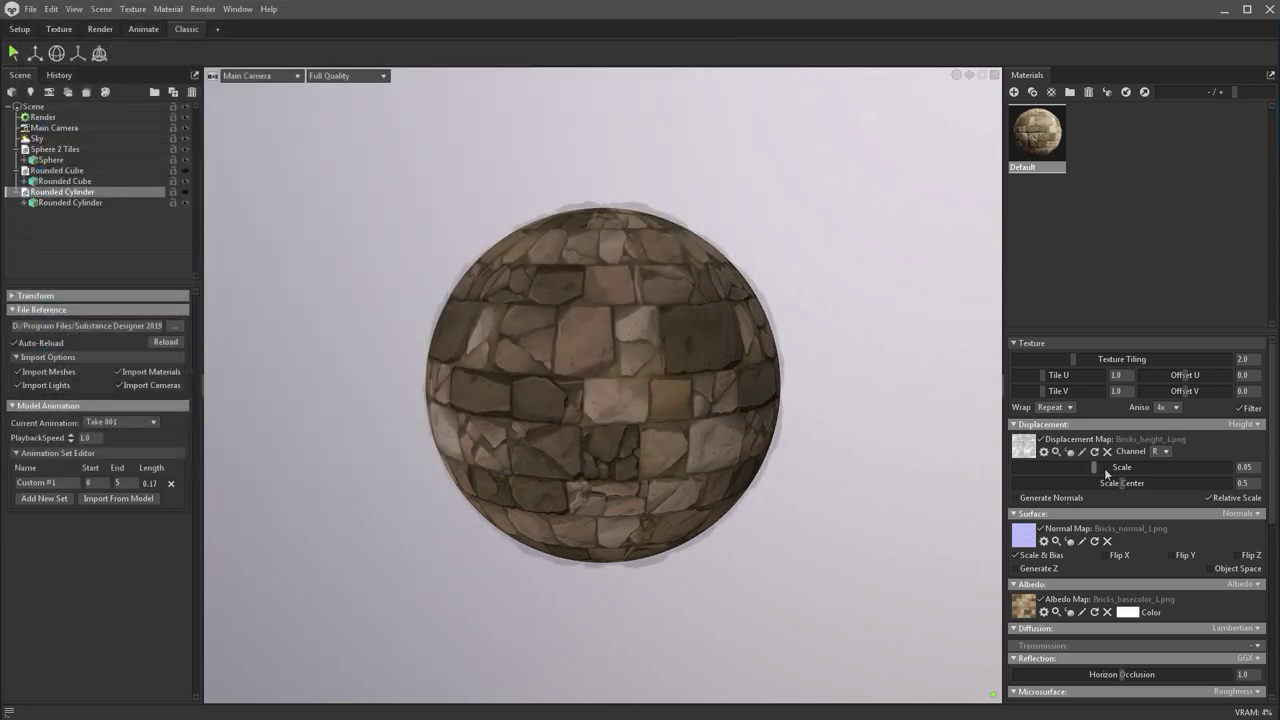
left_click_drag(1096, 466, 1107, 452)
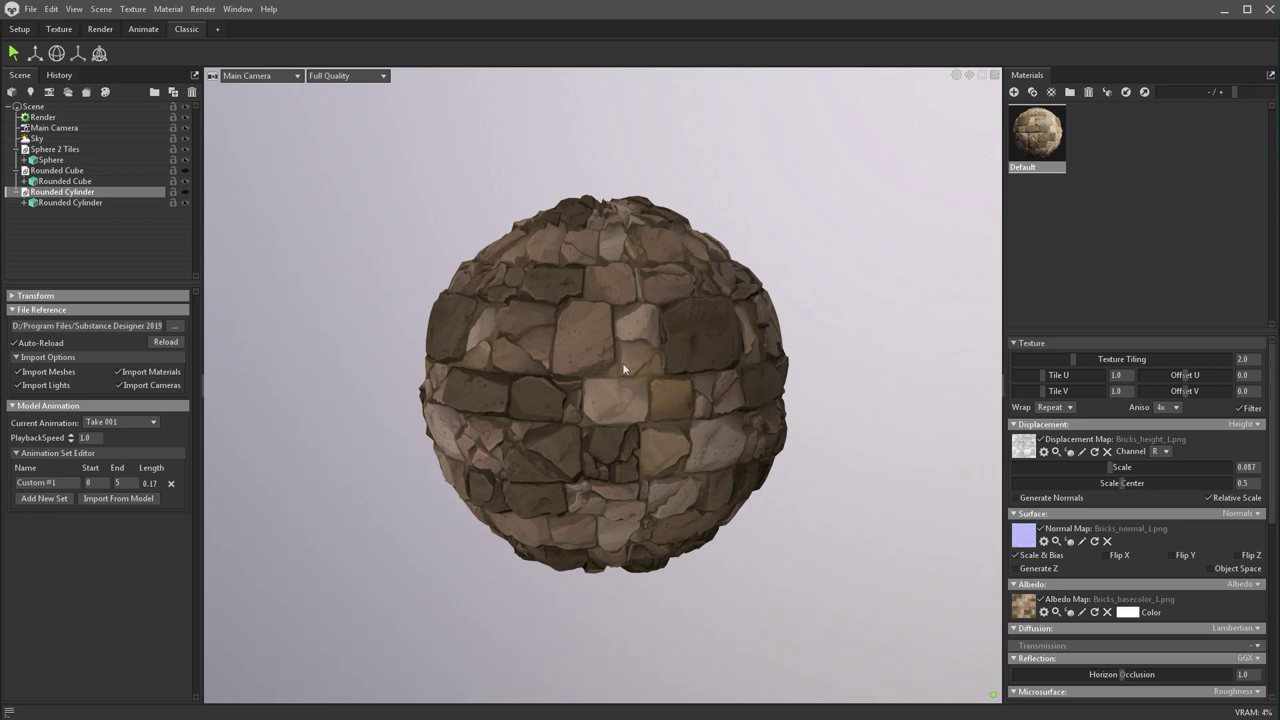
scroll(508, 338, "up", 5)
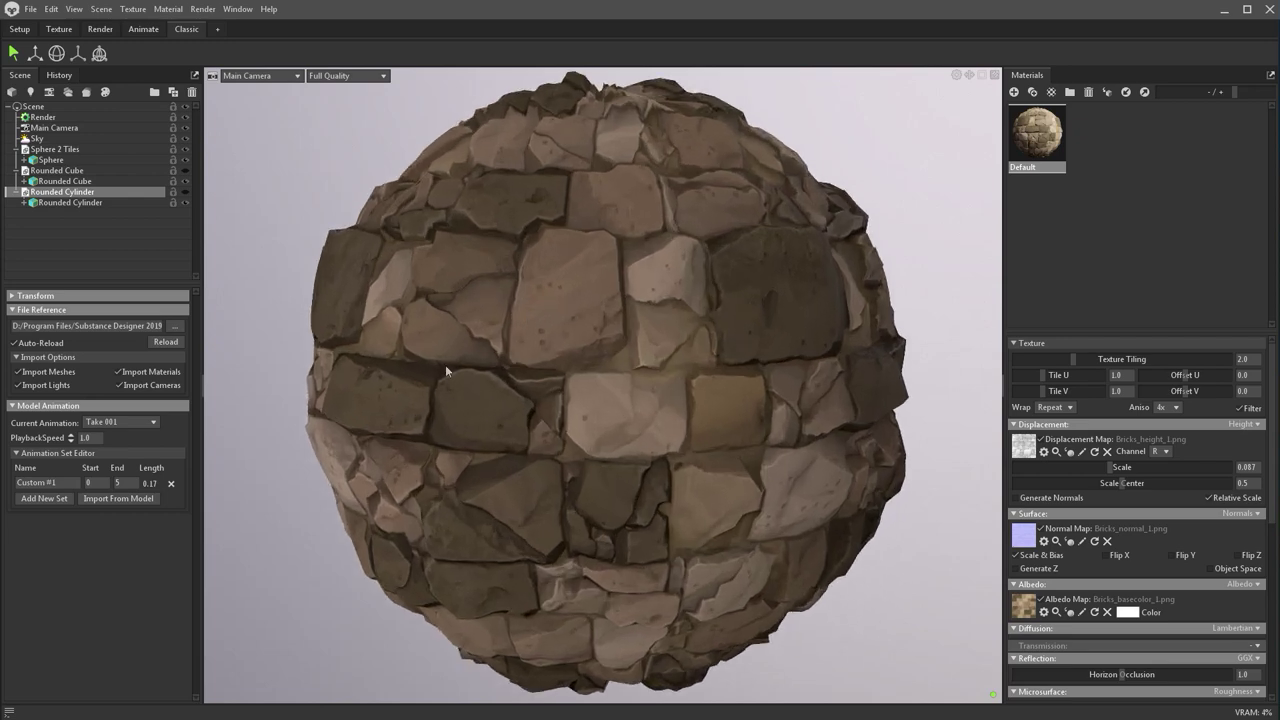
mouse_move(646, 334)
left_mouse_down("alt")
mouse_move(700, 366)
mouse_move(600, 329)
mouse_move(625, 345)
left_mouse_up("alt")
scroll(612, 313, "down", 5)
left_click_drag(600, 300, 653, 330, "alt")
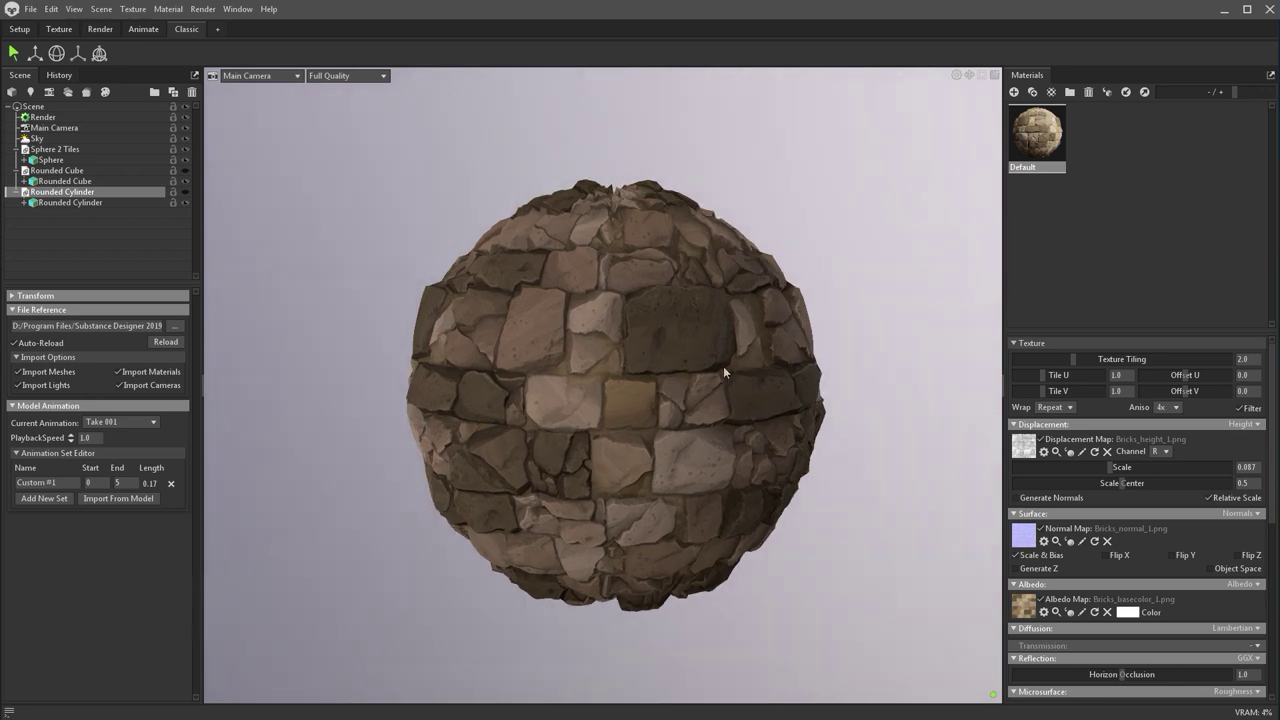
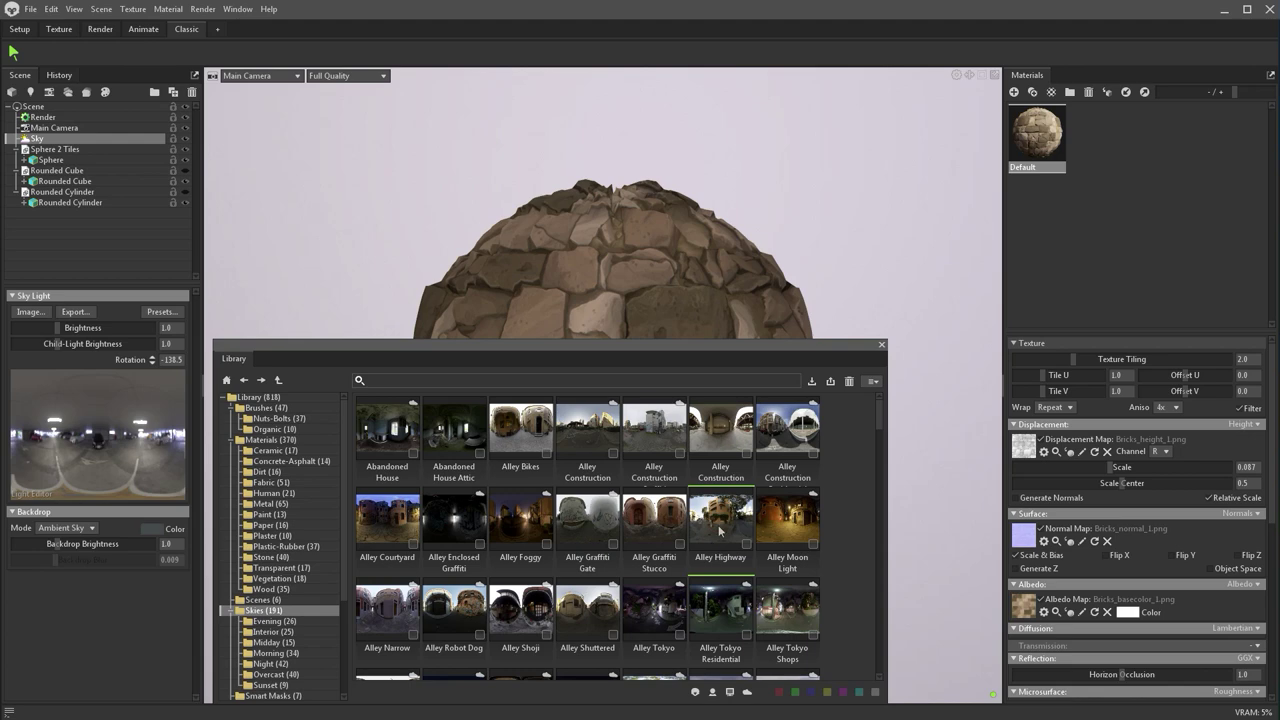
Try the Alley Highway sky on the scene and reposition the Library window over the viewport
double_click(720, 531)
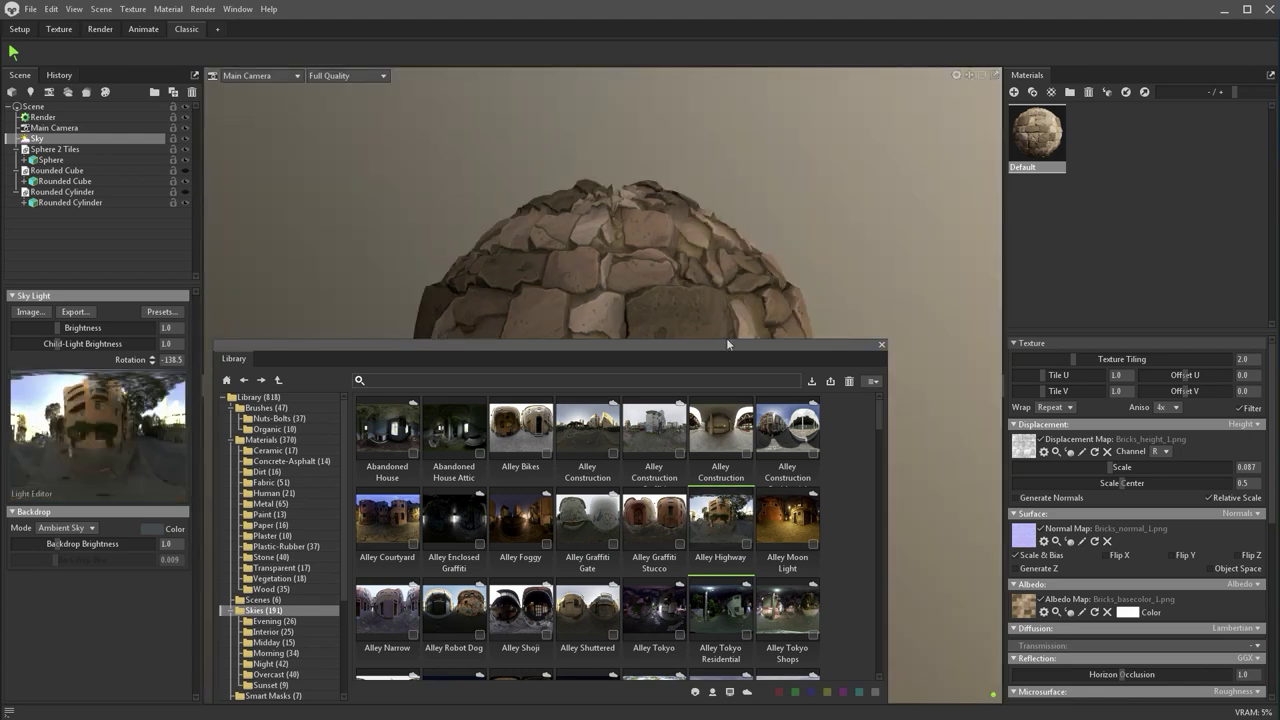
left_click_drag(727, 344, 777, 294)
Apply the City Hall Front sky from the Library to the scene
scroll(781, 474, "down", 5)
scroll(780, 478, "down", 2)
scroll(780, 481, "down", 3)
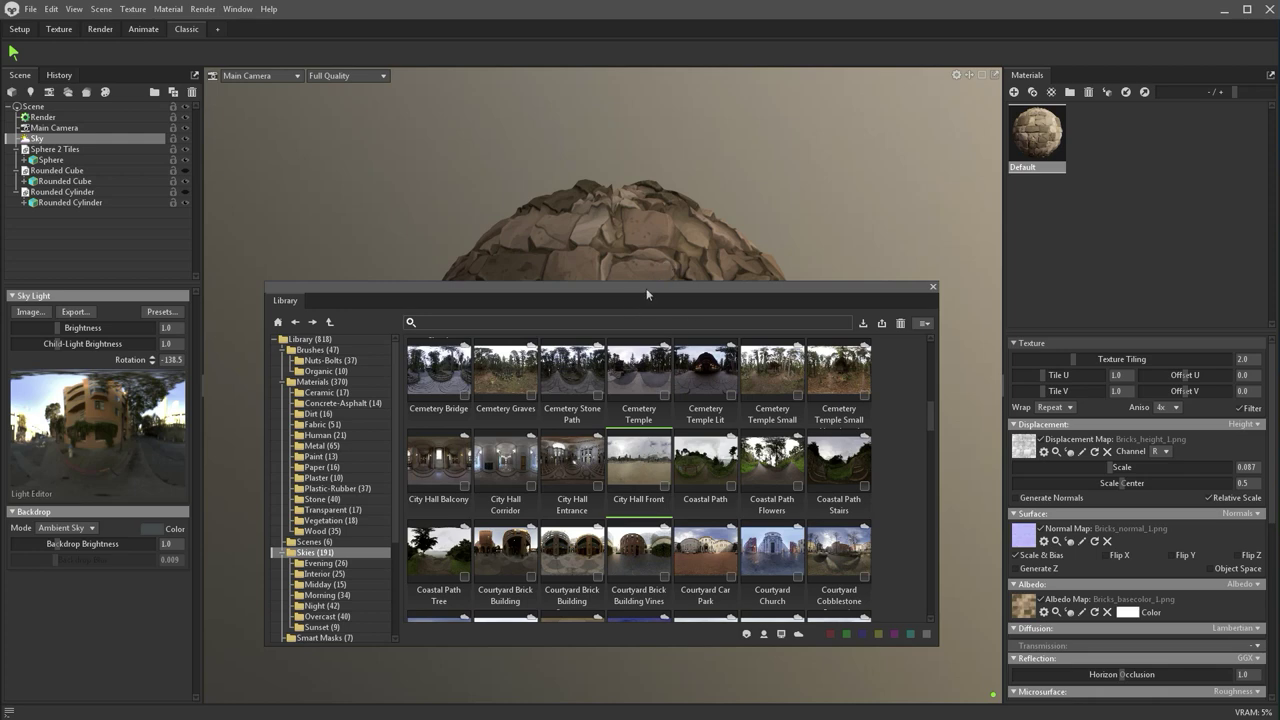
double_click(636, 455)
mouse_move(686, 305)
left_mouse_down()
mouse_move(702, 616)
mouse_move(700, 250)
mouse_move(684, 308)
left_mouse_up()
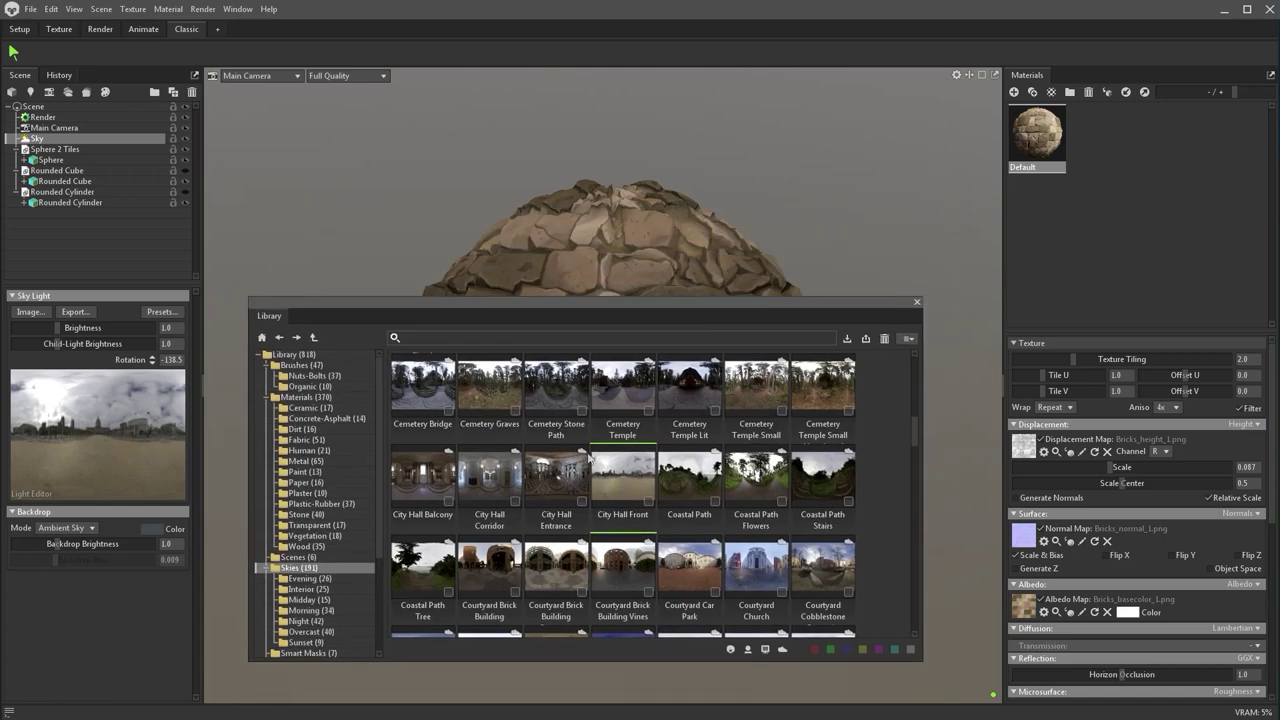
Look through the rest of the sky collection and close the Library
scroll(587, 452, "down", 5)
scroll(587, 452, "down", 12)
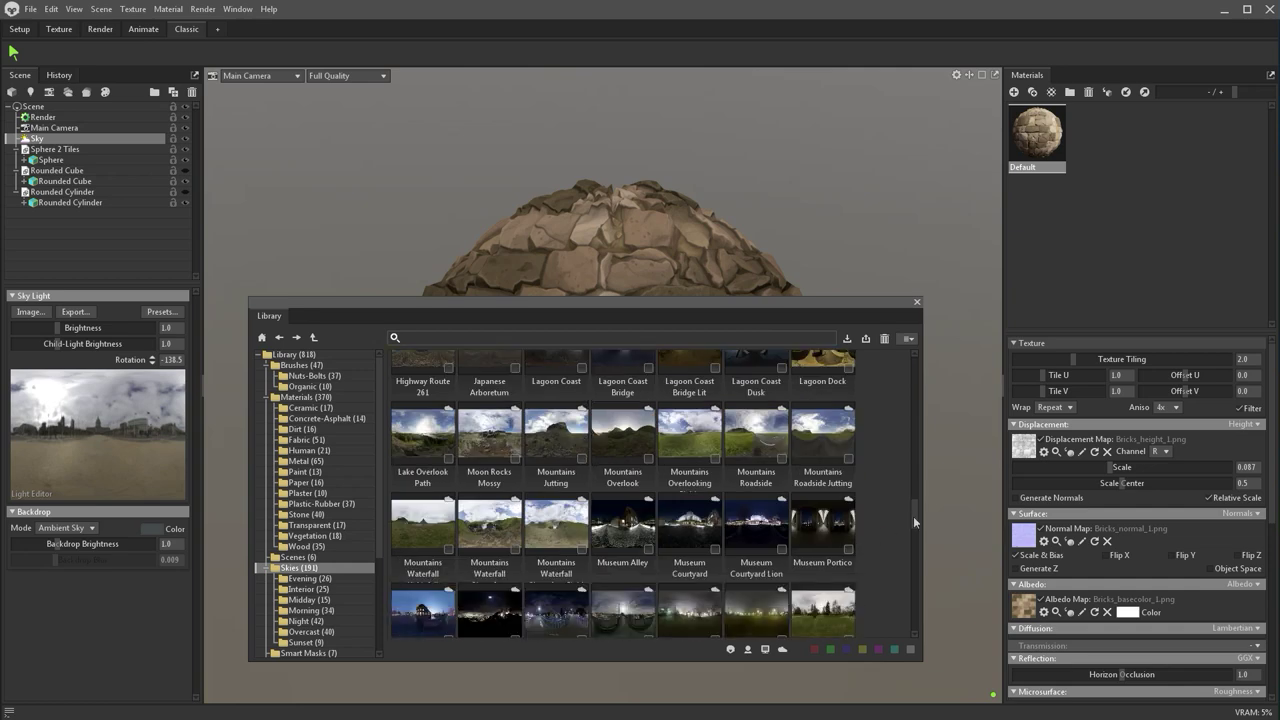
left_click_drag(916, 507, 906, 354)
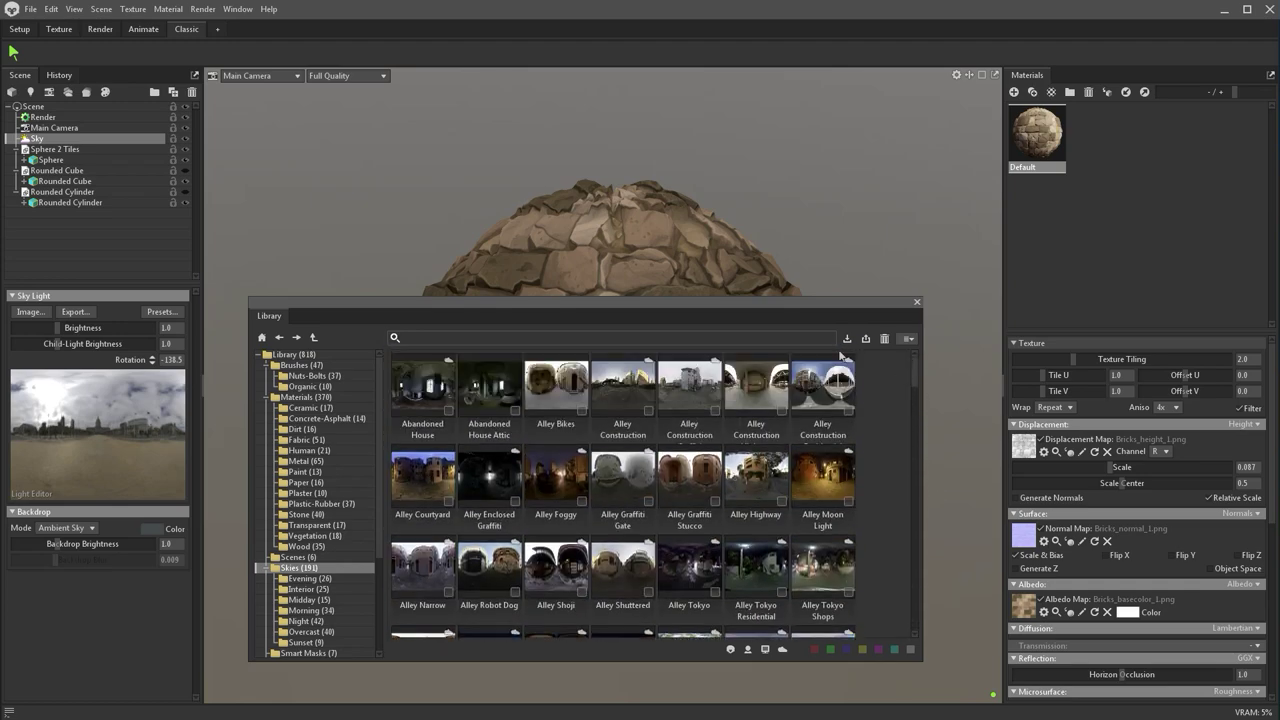
left_click(916, 301)
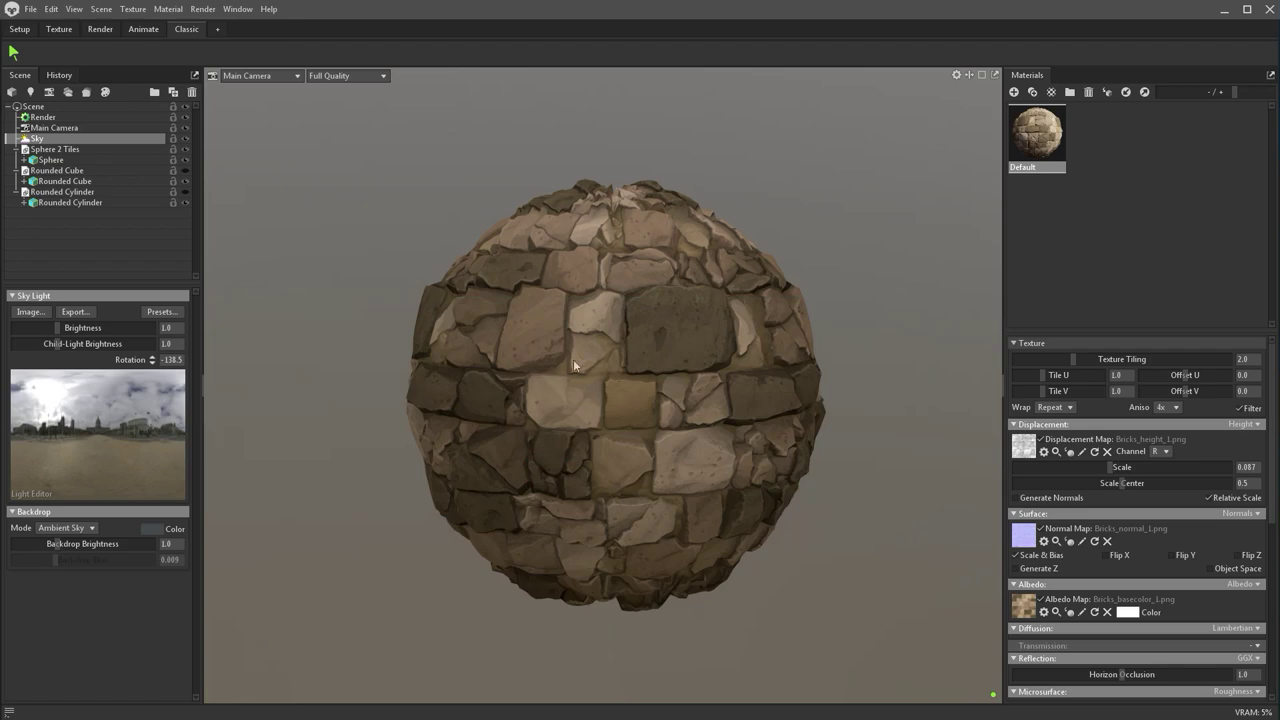
Rotate the sky to about -142.5 and add a child light on the bright cloud area of its light editor image
mouse_move(642, 369)
left_mouse_down("shift")
mouse_move(594, 344)
mouse_move(778, 373)
mouse_move(688, 362)
left_mouse_up("shift")
left_click(151, 393)
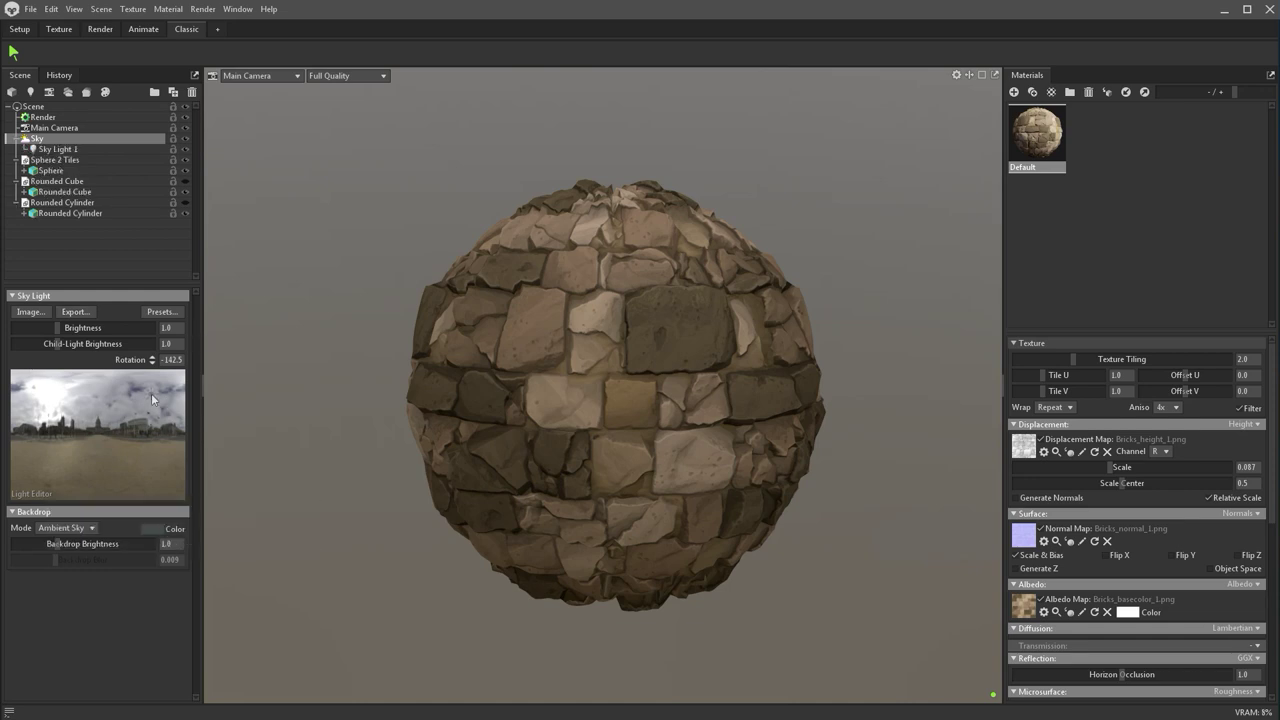
left_click_drag(146, 393, 139, 390)
mouse_move(103, 440)
left_mouse_down()
mouse_move(45, 427)
mouse_move(44, 395)
left_mouse_up()
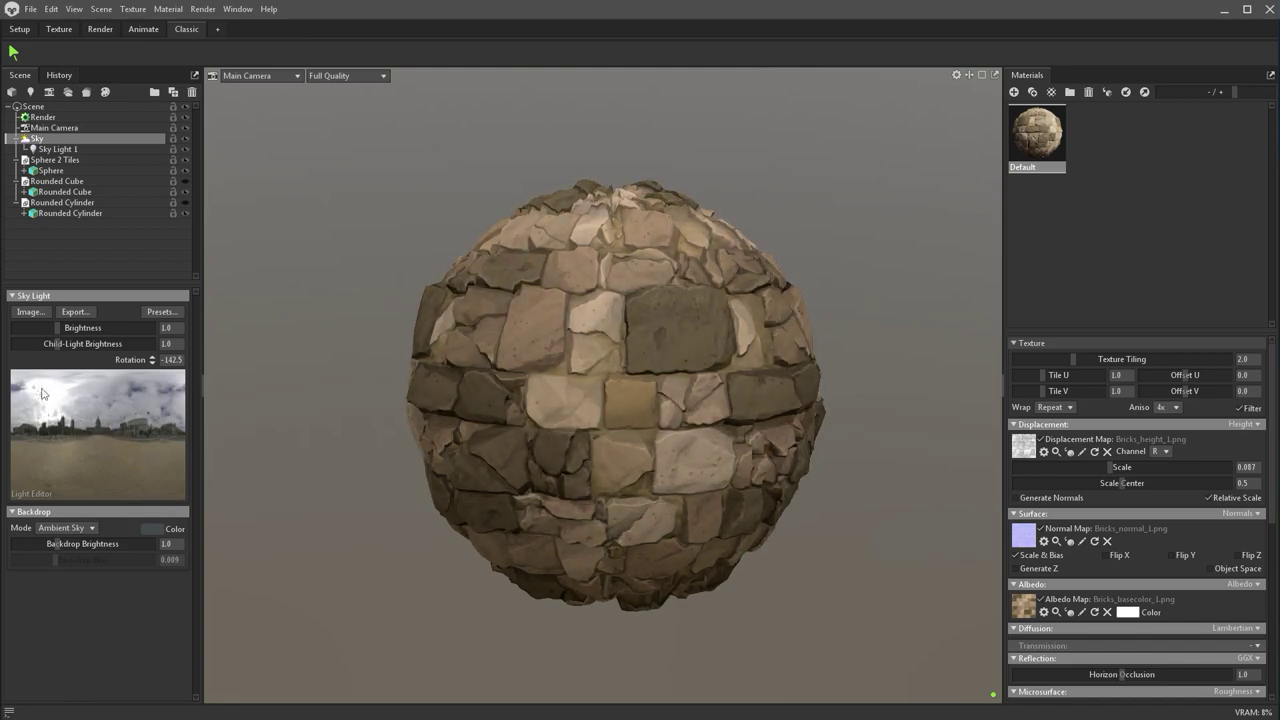
Move the first sky light out from the sphere's base into the empty space to the sphere's left
left_click(54, 150)
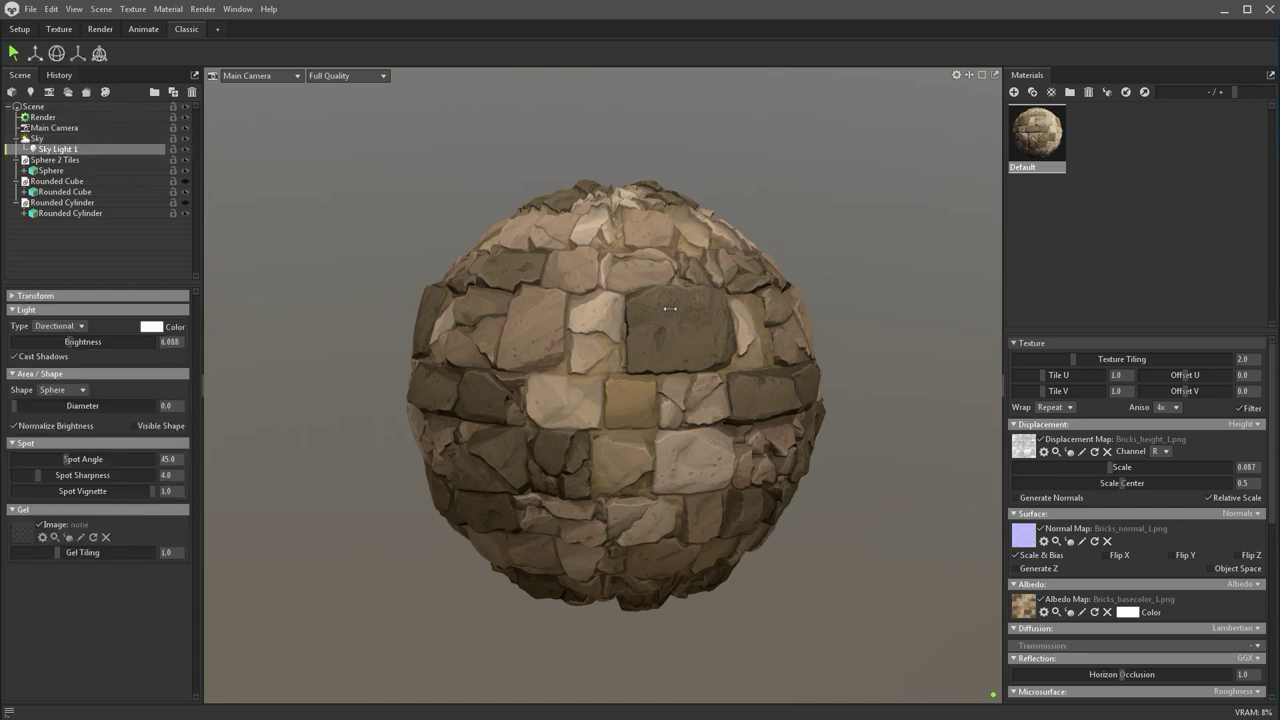
scroll(668, 307, "down", 2)
right_click_drag(668, 307, 718, 379, "alt")
key("w")
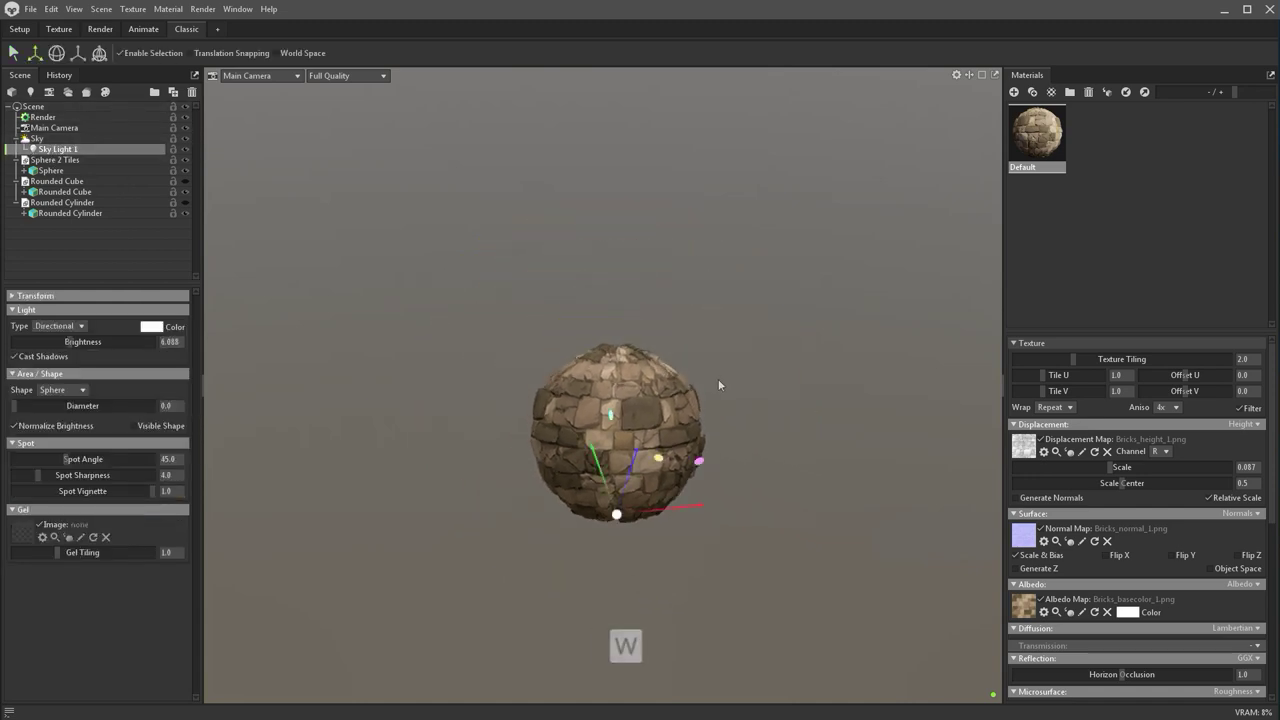
key("w")
left_click_drag(700, 515, 547, 520)
left_click_drag(435, 466, 423, 372)
right_click_drag(423, 372, 579, 427, "alt")
key("ctrl+u")
key("ctrl+u")
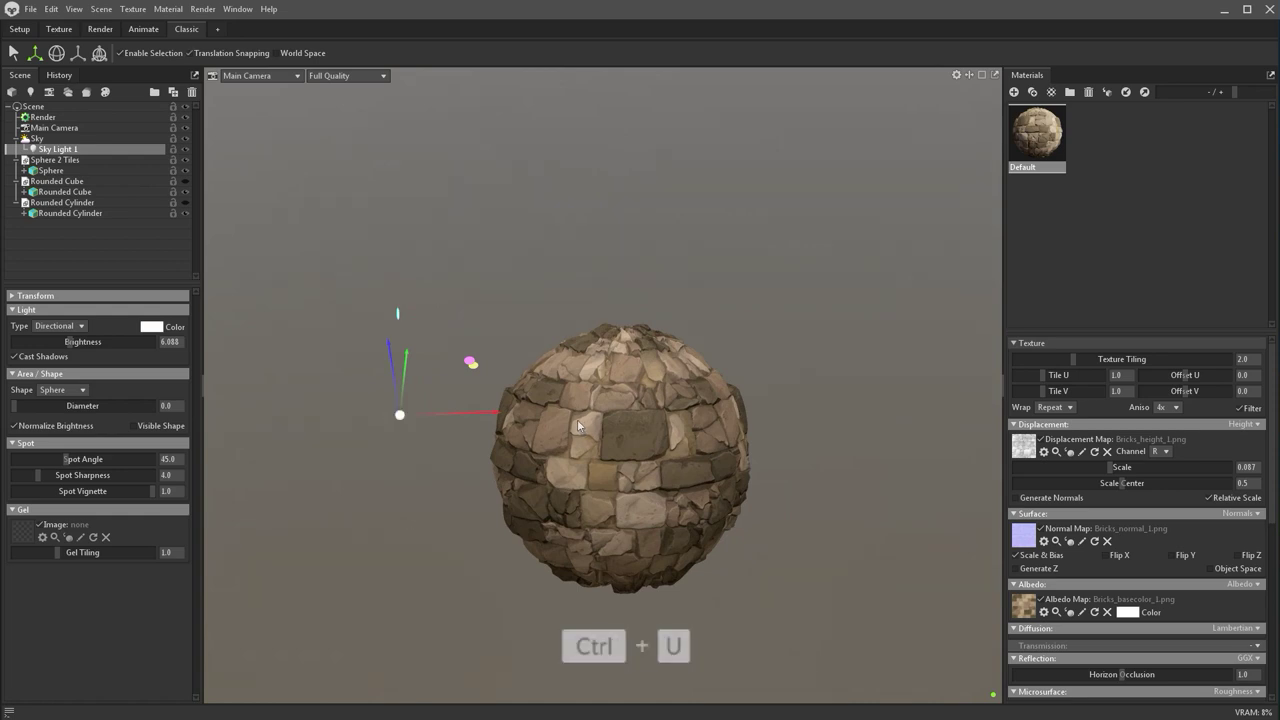
left_click_drag(497, 428, 486, 472, "alt")
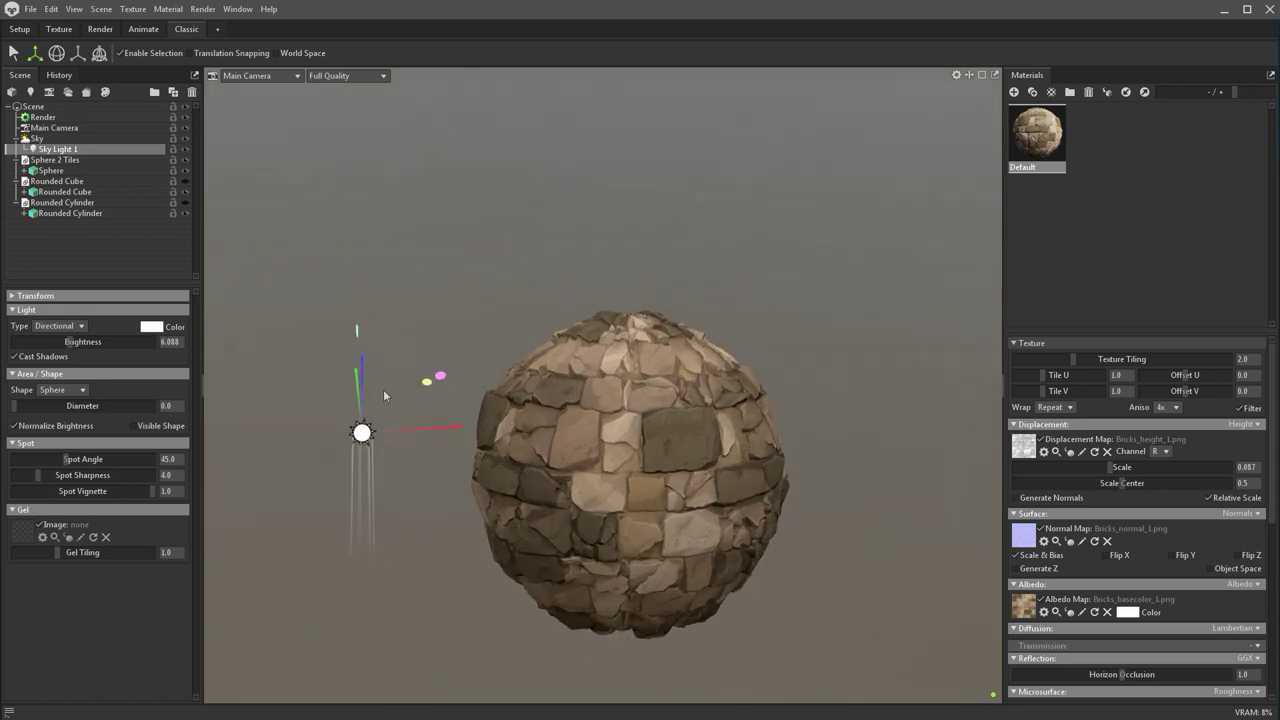
Rotate the first sky light until it brightens the front of the sphere and raise its Brightness to about 6.7
left_click(57, 326)
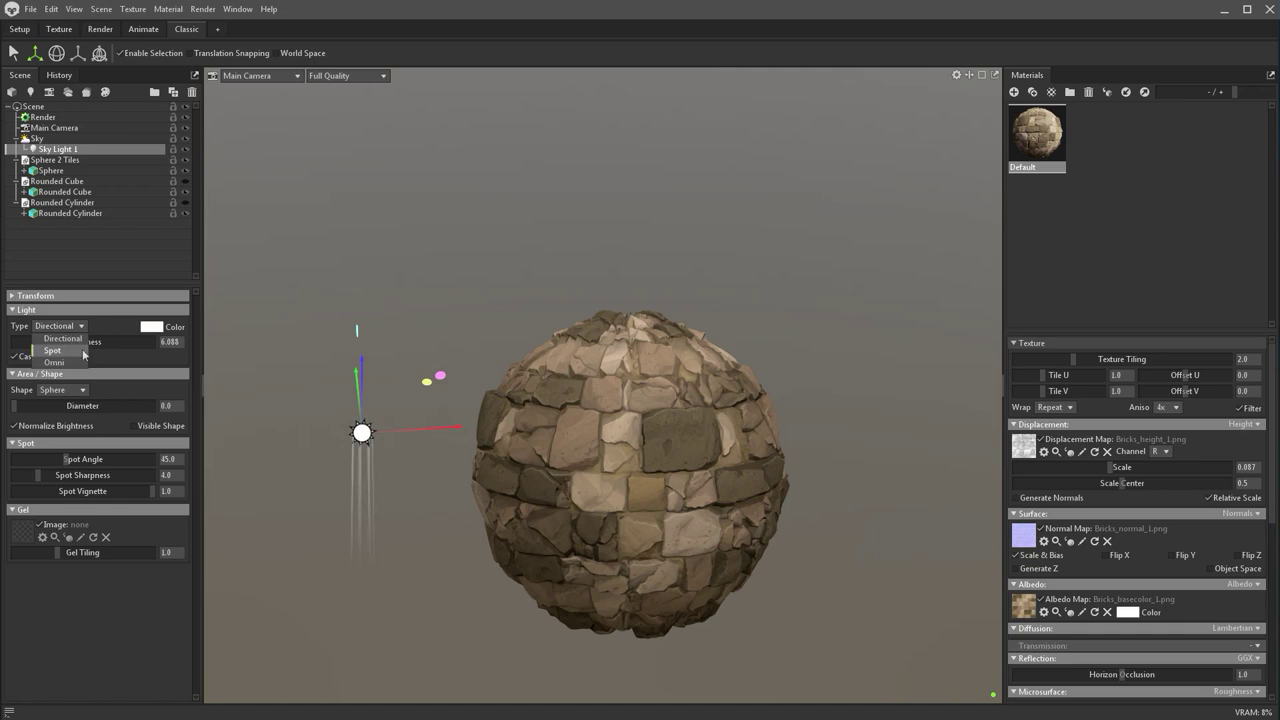
left_click_drag(645, 328, 560, 370, "alt")
key("e")
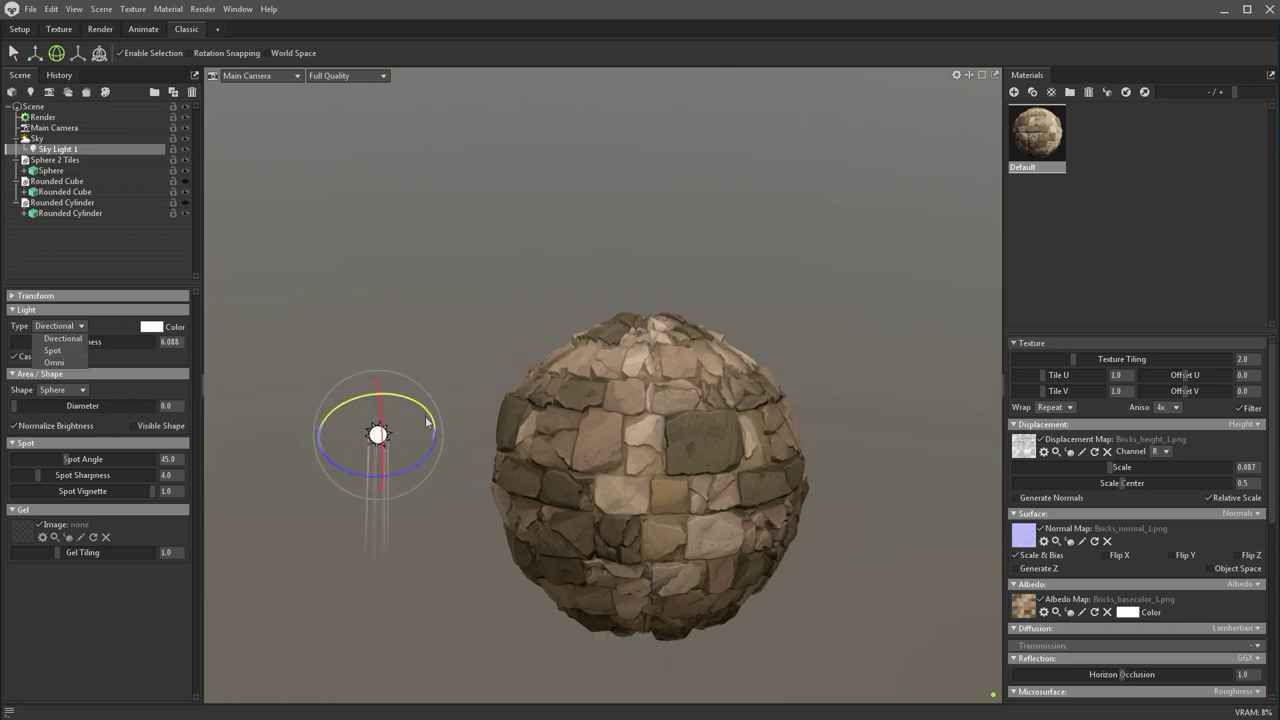
mouse_move(414, 417)
left_mouse_down()
mouse_move(407, 406)
mouse_move(416, 429)
left_mouse_up()
left_click_drag(86, 342, 75, 341)
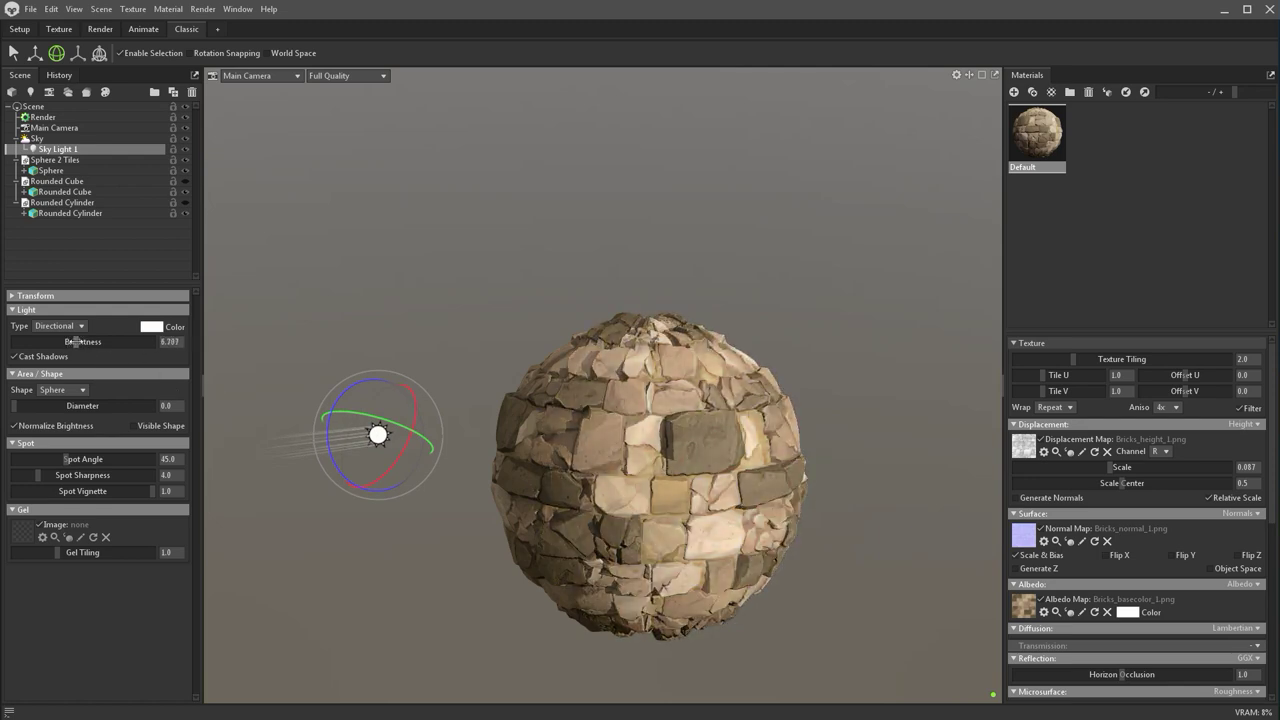
right_click_drag(600, 420, 575, 330, "alt")
Tint the first sky light a pale peach and fine-tune its rotation for stronger shadows between the stones
left_click(148, 326)
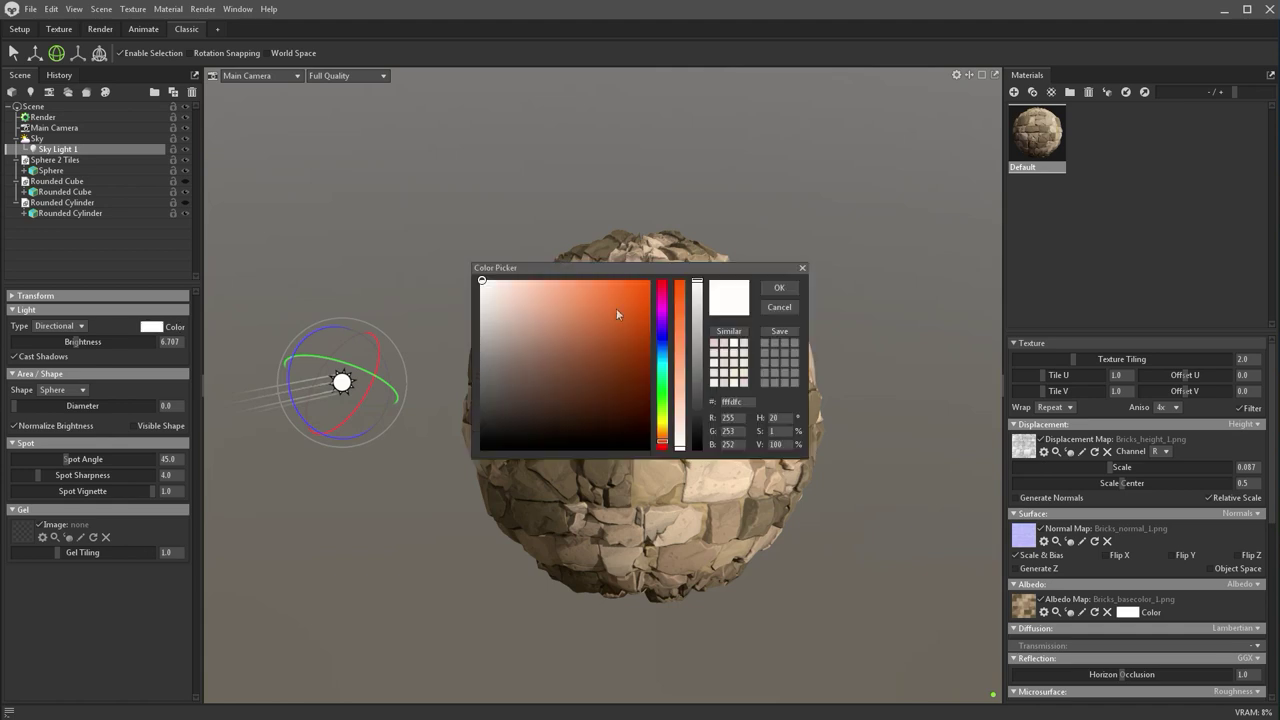
left_click_drag(620, 274, 879, 419)
left_click_drag(792, 436, 787, 426)
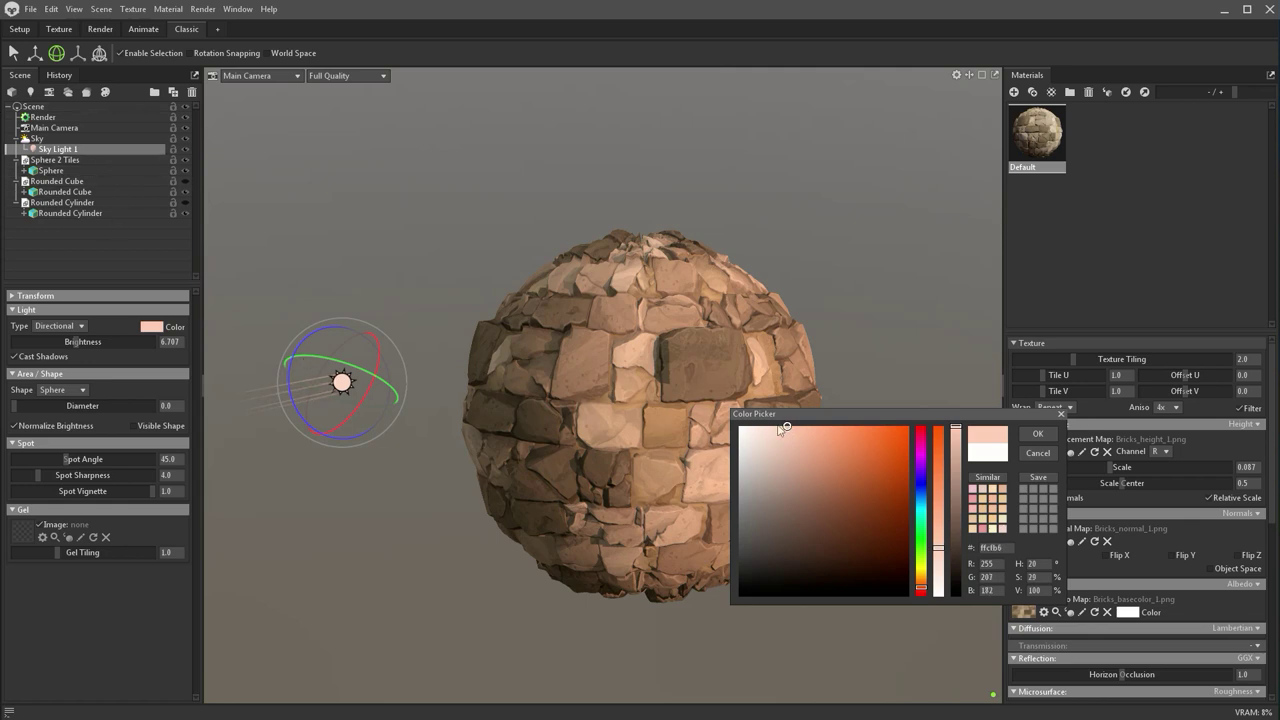
mouse_move(787, 428)
left_mouse_down()
mouse_move(797, 425)
mouse_move(785, 424)
left_mouse_up()
left_click(1045, 436)
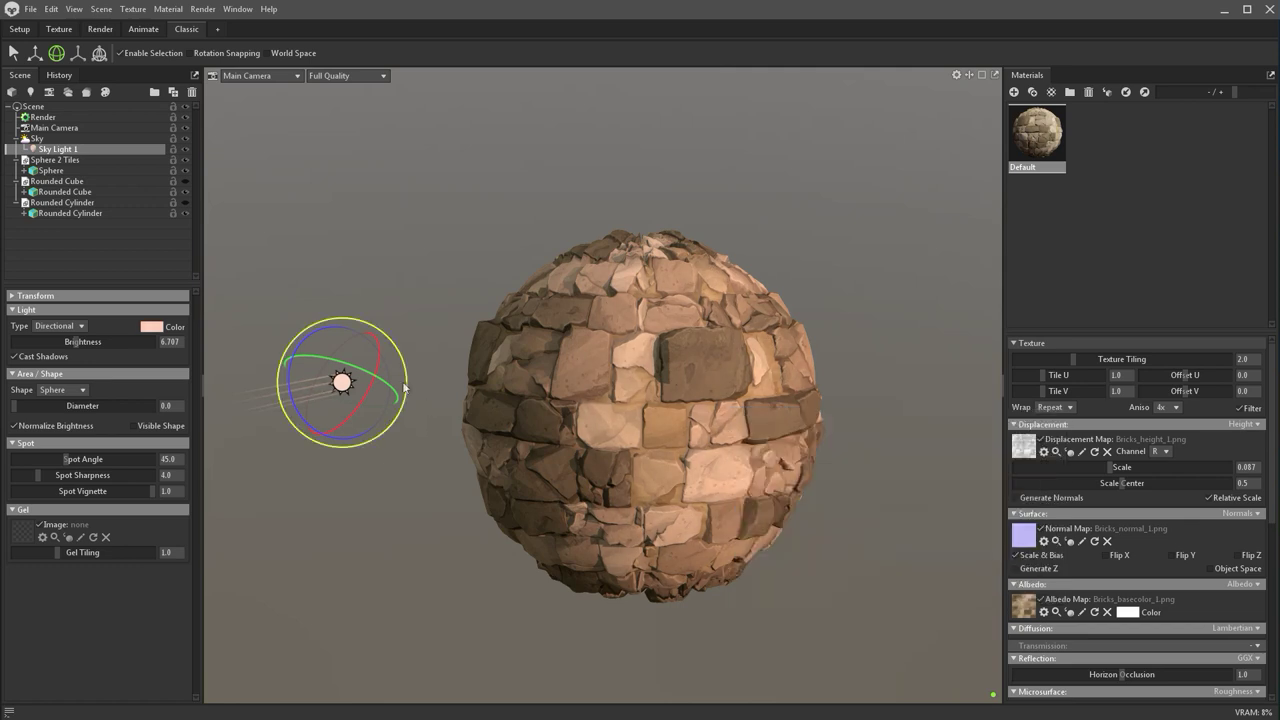
left_click_drag(398, 392, 388, 364)
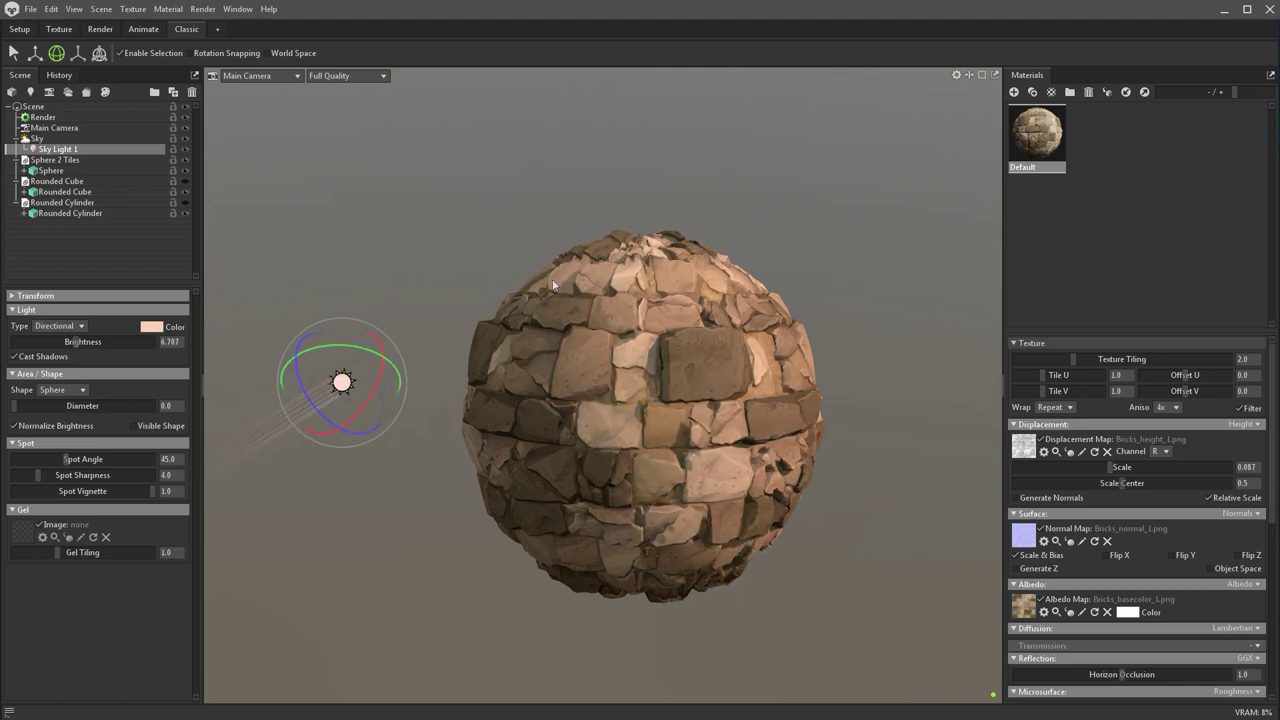
left_click(254, 218)
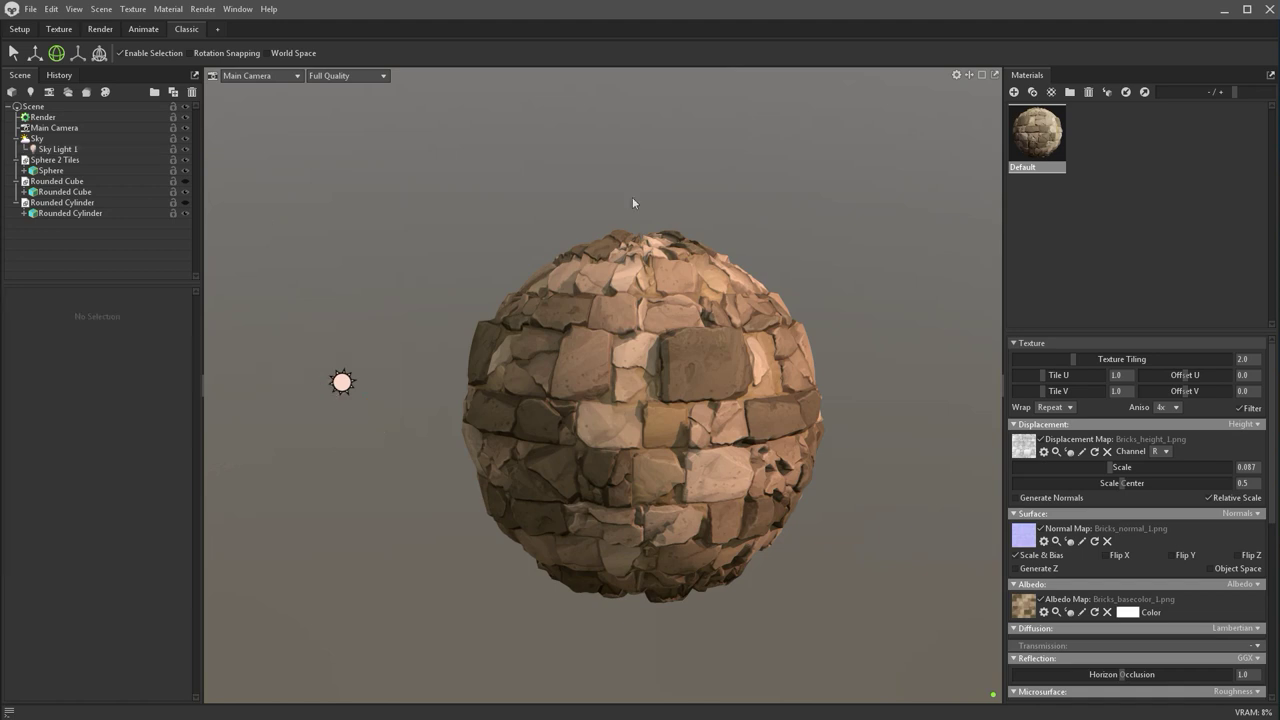
Switch the sky's backdrop mode to Color and pick a dark blue-grey as the backdrop color
left_click(58, 139)
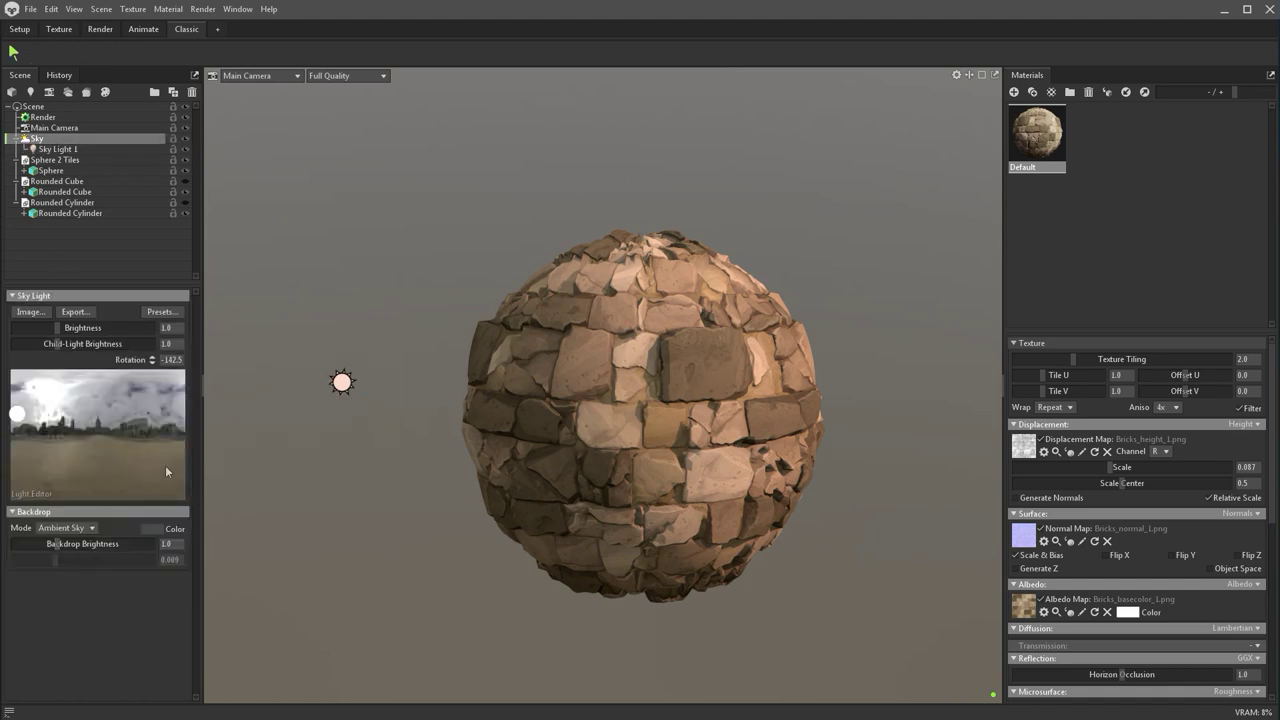
left_click(56, 527)
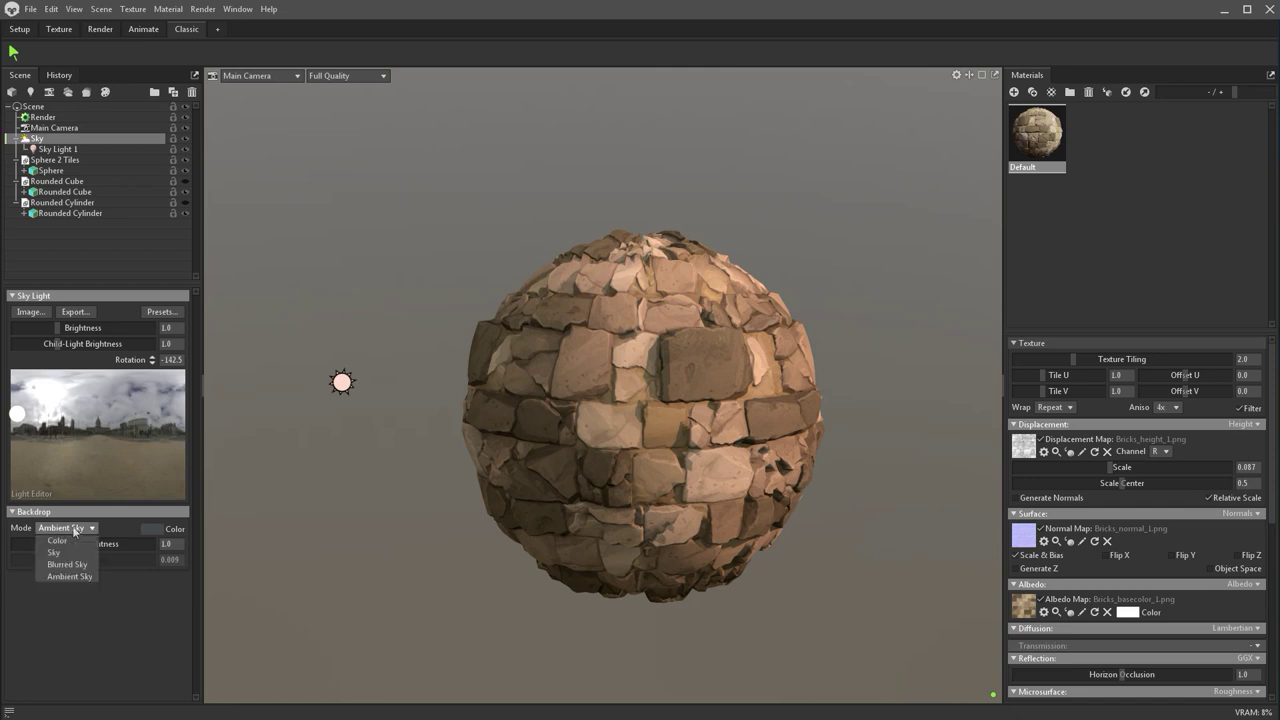
left_click(68, 540)
left_click(153, 529)
left_click(761, 552)
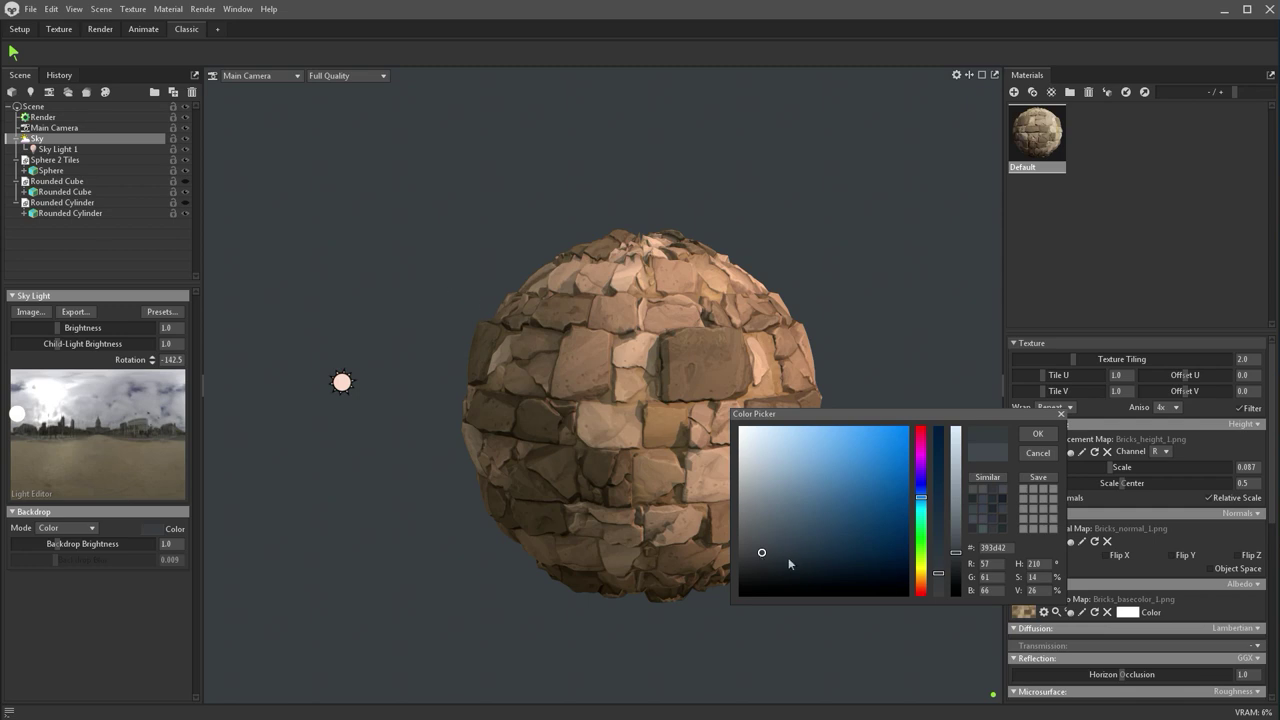
left_click_drag(761, 556, 765, 557)
left_click_drag(762, 559, 760, 552)
left_click(1037, 433)
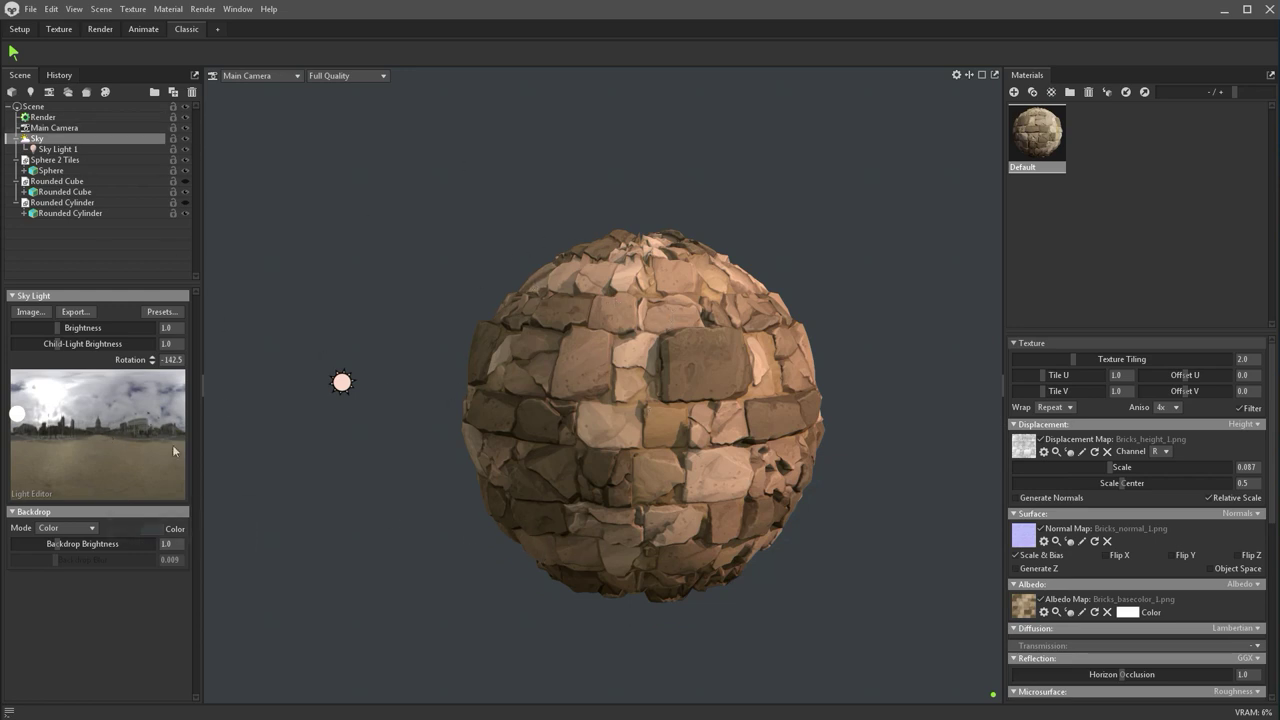
Add a second child light on the darker side of the sky image and move it out to the sphere's lower left
left_click_drag(105, 391, 147, 408)
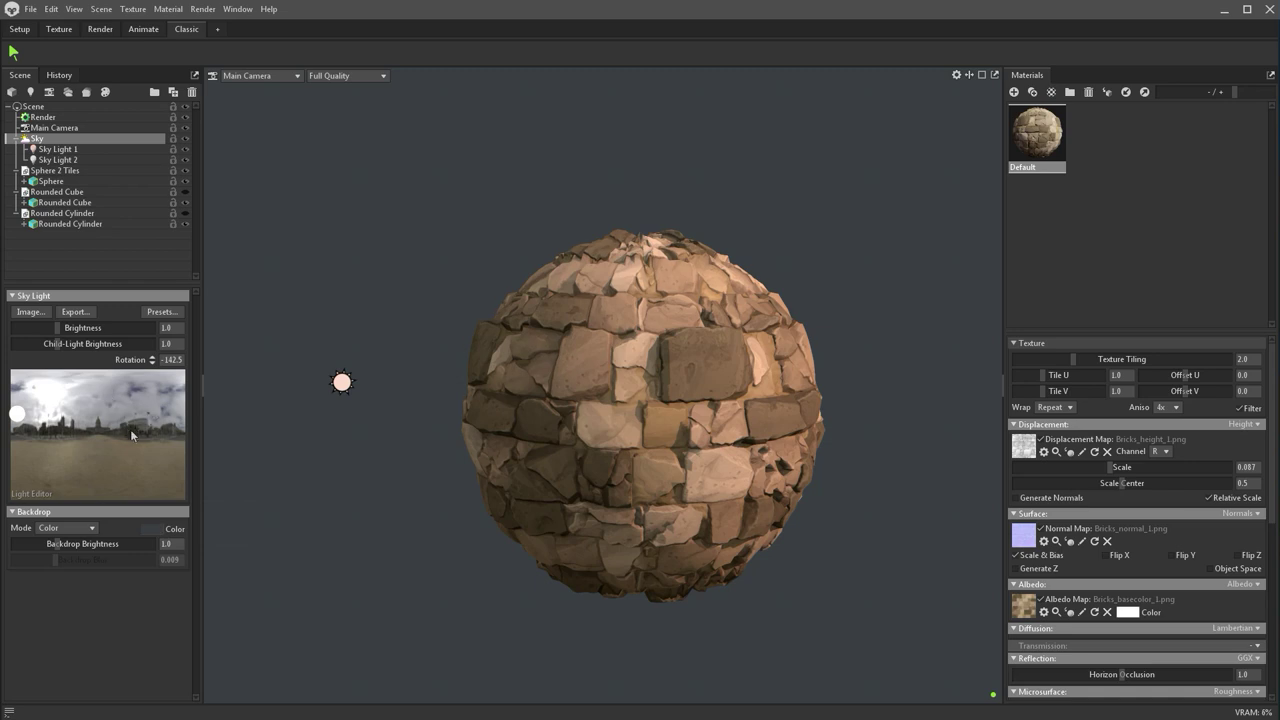
left_click(58, 159)
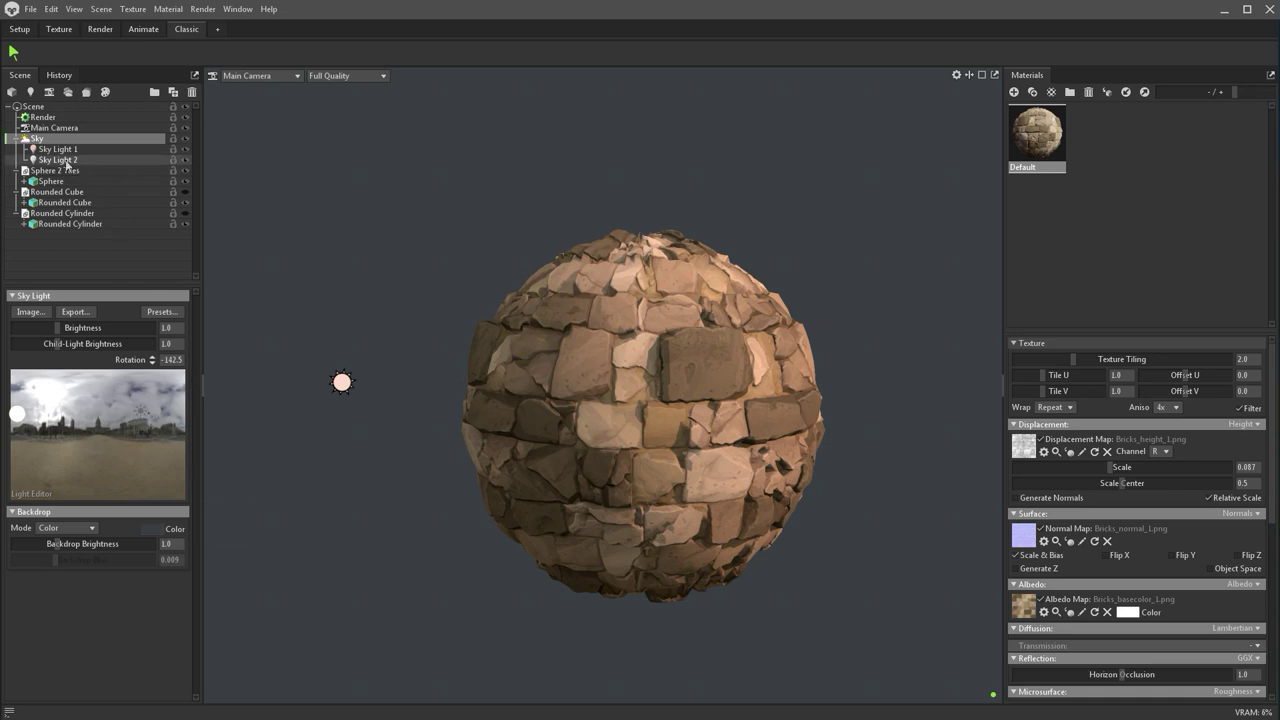
right_click_drag(682, 405, 733, 404, "alt")
key("w")
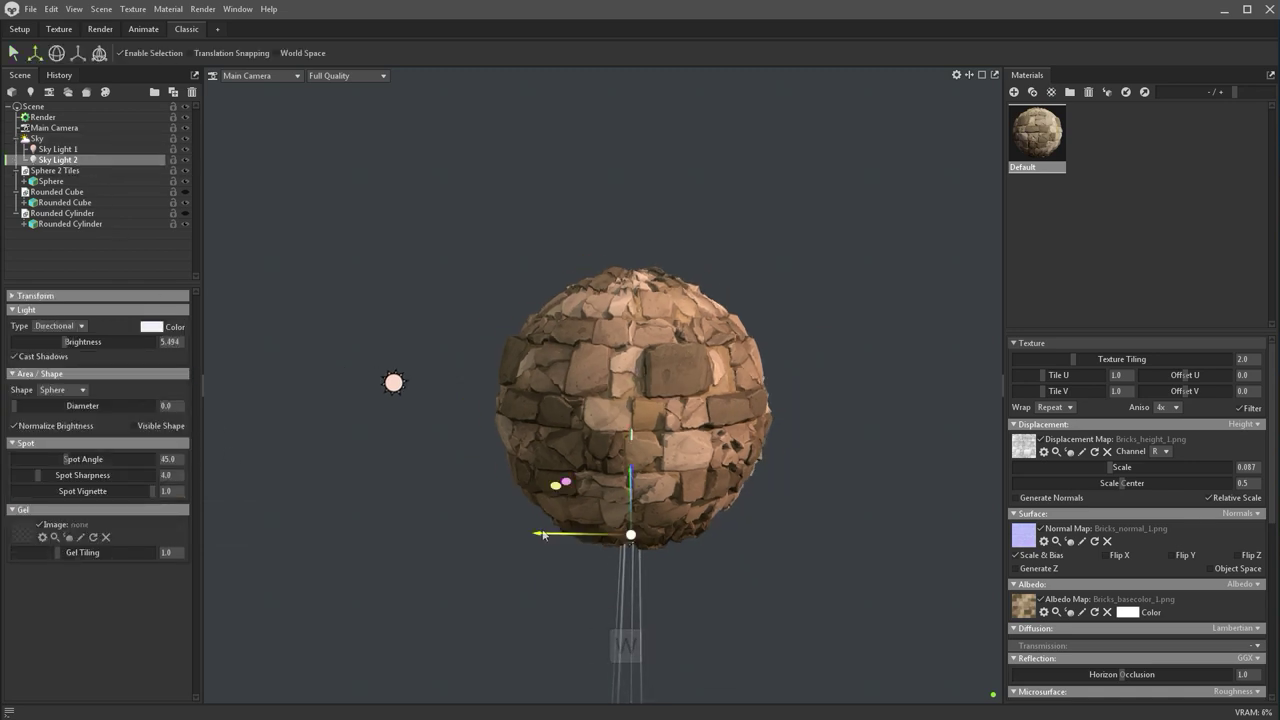
left_click_drag(585, 532, 460, 530)
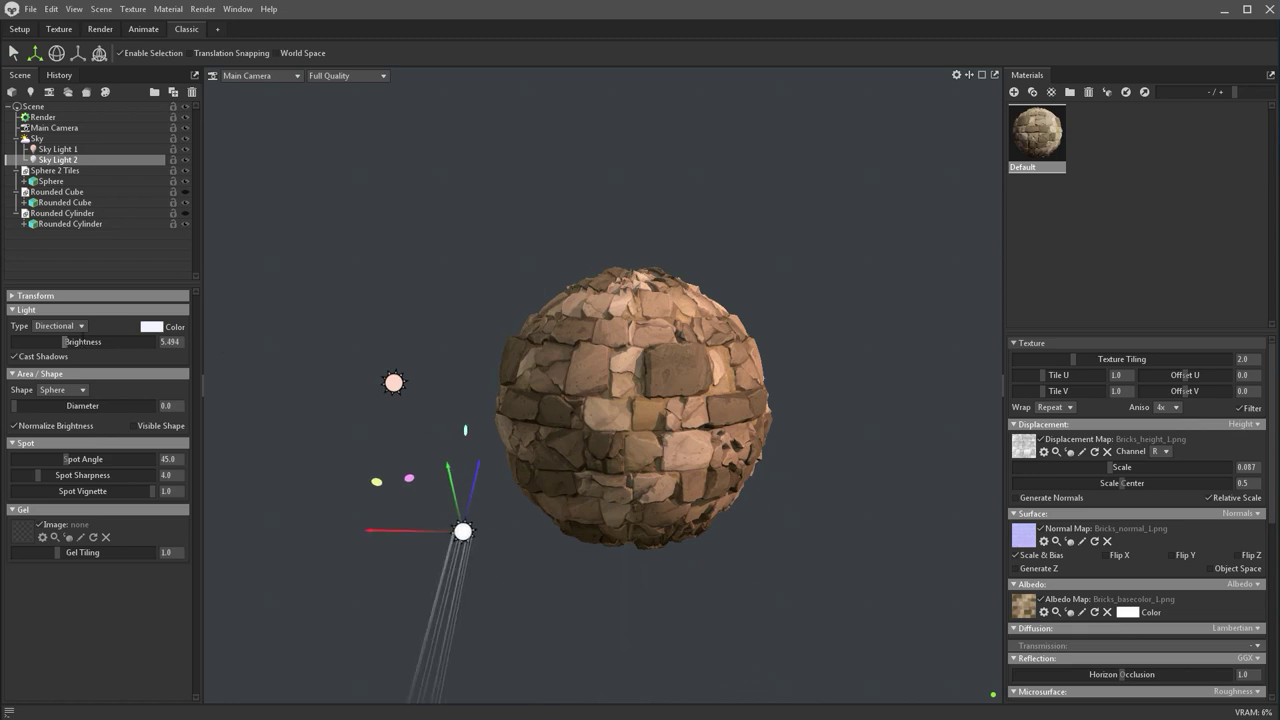
Rotate the second sky light to form a rim light along the sphere's left edge and set its Brightness to about 7.4
left_click_drag(63, 341, 97, 341)
right_click_drag(428, 374, 428, 470, "alt")
key("e")
mouse_move(420, 568)
left_mouse_down()
mouse_move(388, 604)
mouse_move(428, 629)
mouse_move(418, 586)
left_mouse_up()
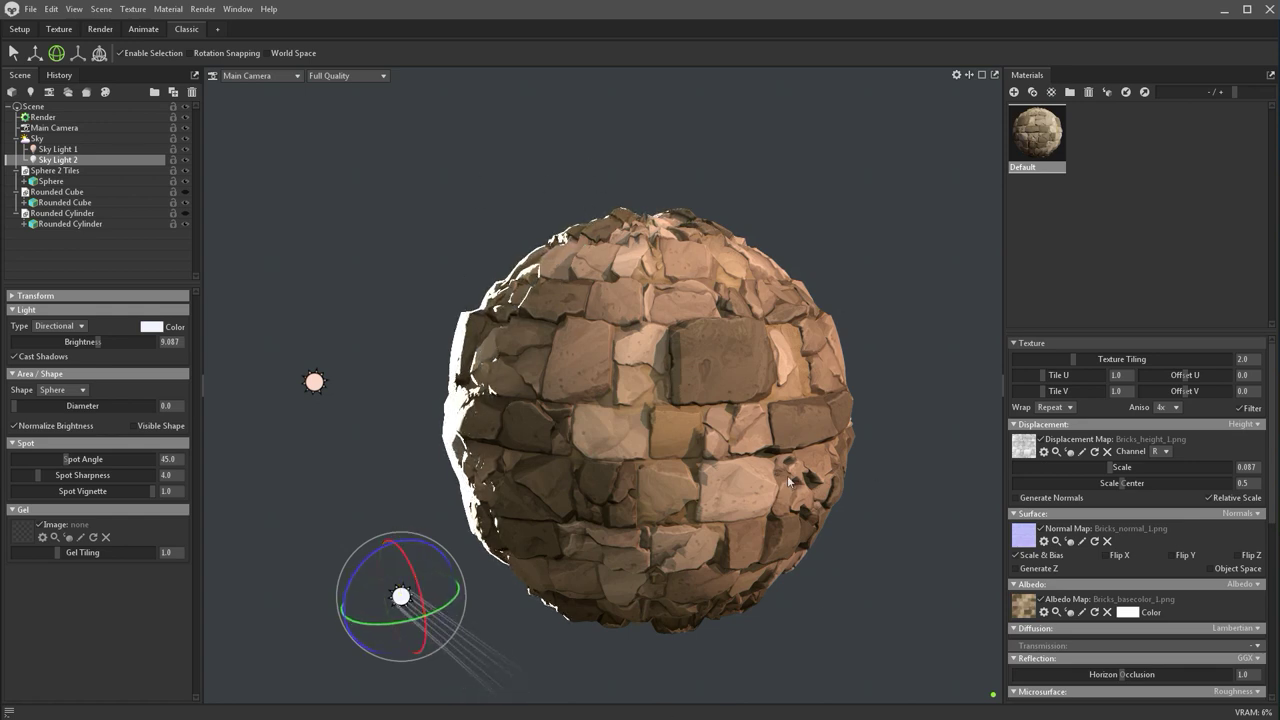
left_click_drag(96, 341, 80, 342)
Tint the second sky light pale cyan, about d8f6ff, keeping its Brightness at about 7.4
left_click(157, 327)
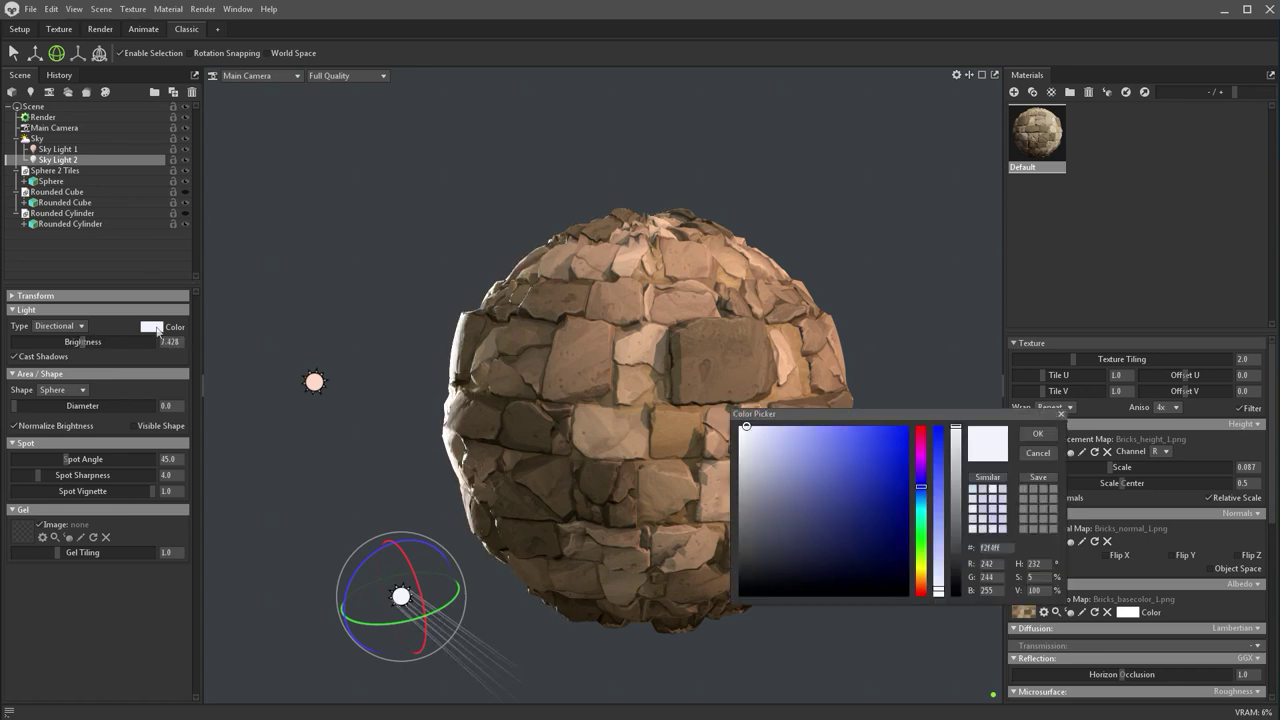
left_click_drag(766, 438, 765, 426)
mouse_move(926, 500)
left_mouse_down()
mouse_move(922, 530)
mouse_move(922, 510)
left_mouse_up()
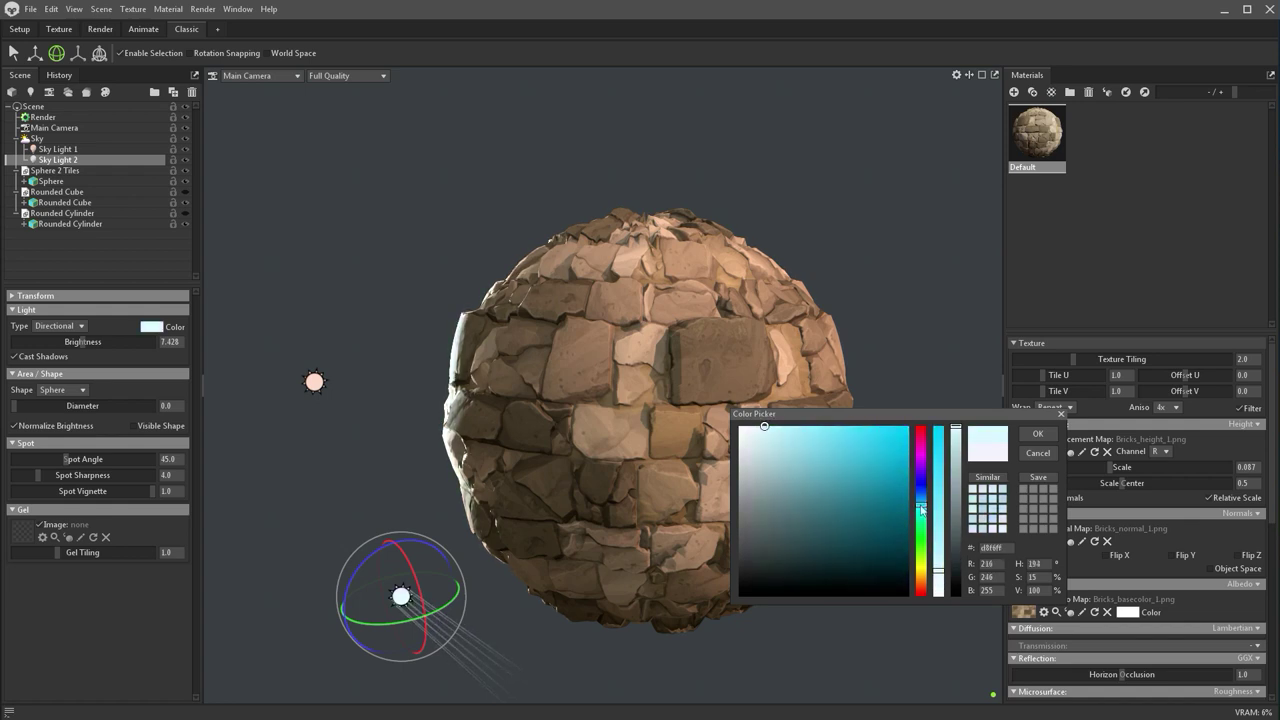
left_click(1037, 433)
left_click_drag(88, 343, 87, 342)
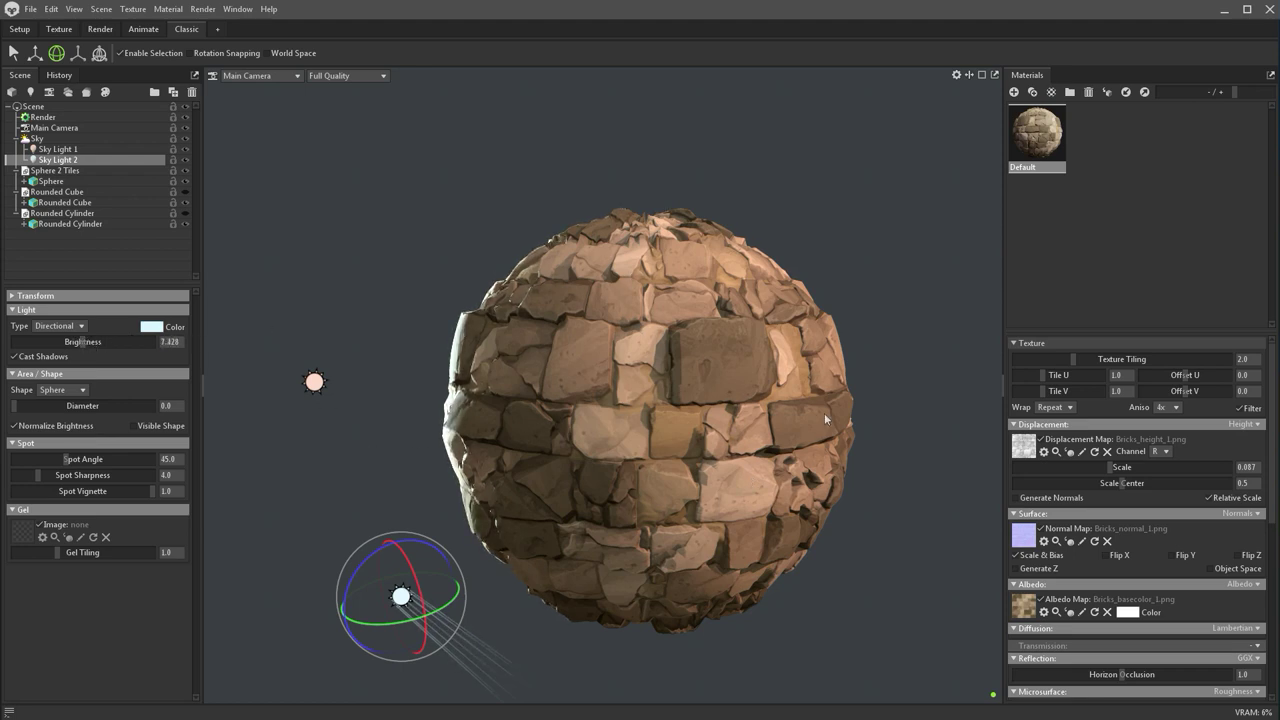
Duplicate the second sky light and rotate the copy to create a rim light along the sphere's right edge
left_click(68, 149)
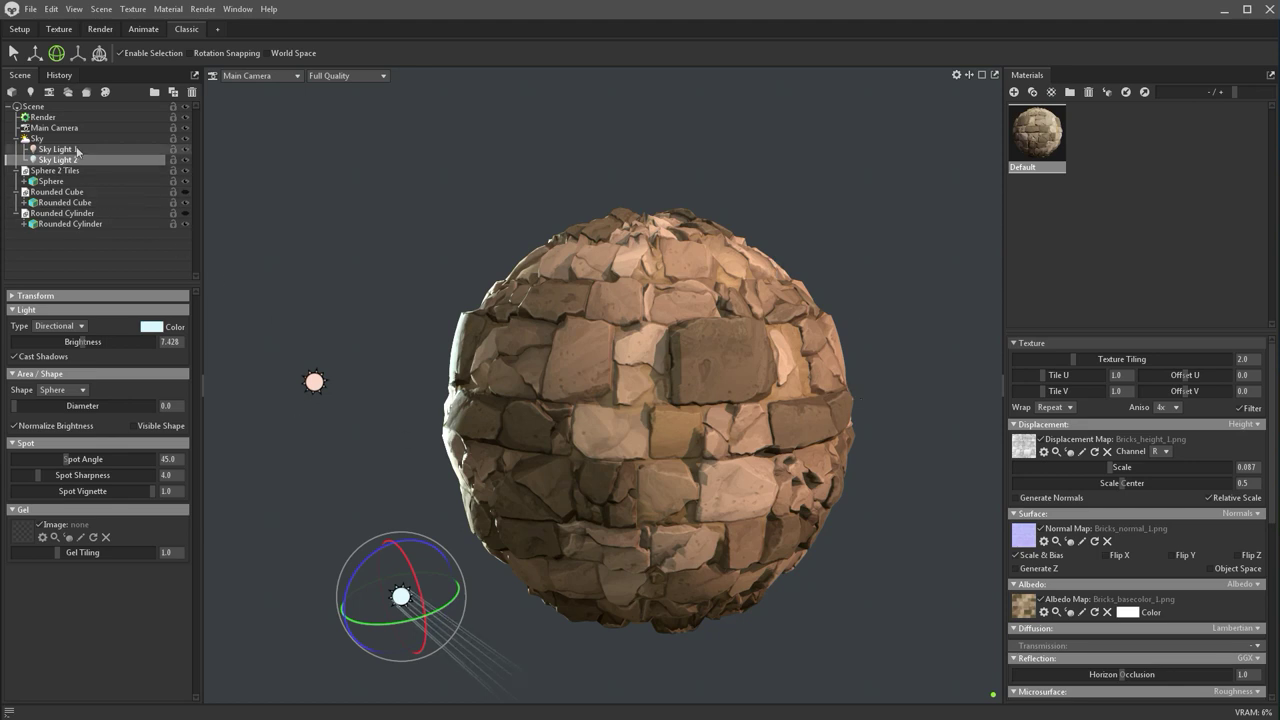
left_click(72, 161)
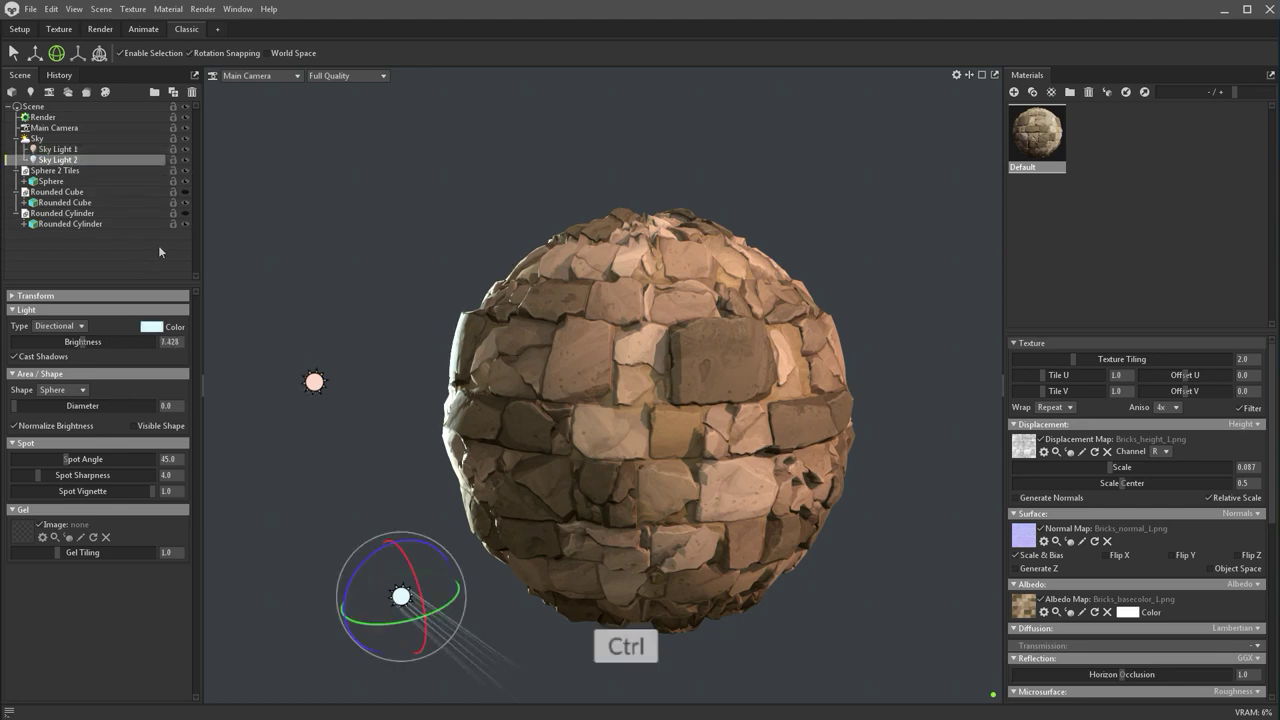
key("ctrl+d")
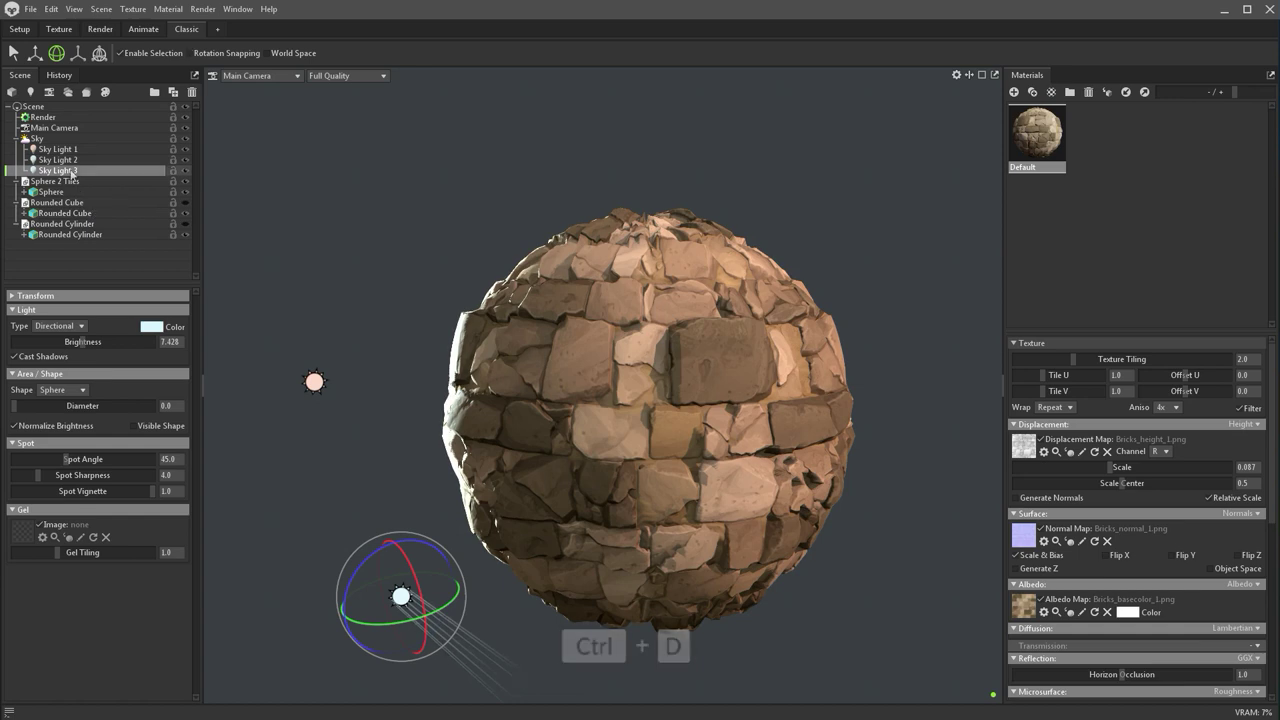
mouse_move(430, 615)
left_mouse_down()
mouse_move(452, 598)
mouse_move(447, 607)
mouse_move(405, 562)
mouse_move(363, 563)
mouse_move(390, 580)
mouse_move(415, 637)
left_mouse_up()
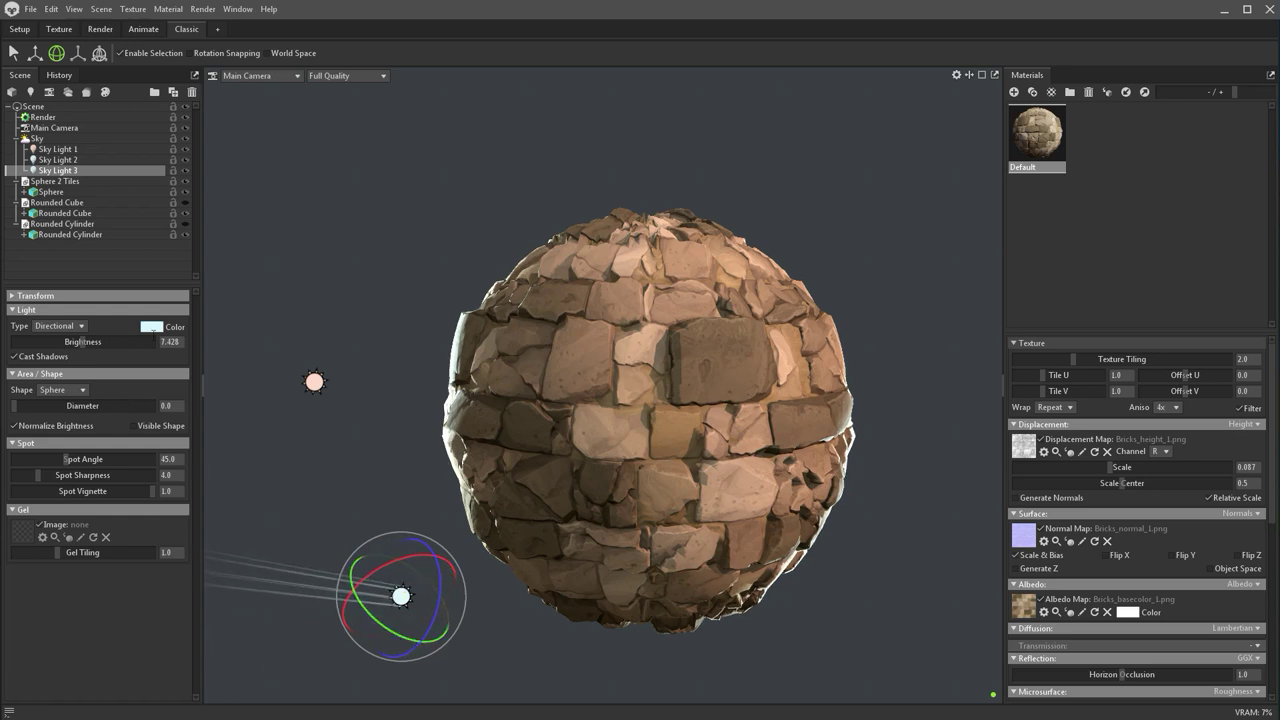
Give the duplicated rim light a warm pale orange color, reduce its Brightness to about 7.1, and deselect it
left_click(151, 327)
left_click(921, 576)
left_click_drag(945, 414, 868, 109)
left_click_drag(716, 122, 719, 121)
left_click_drag(849, 277, 846, 284)
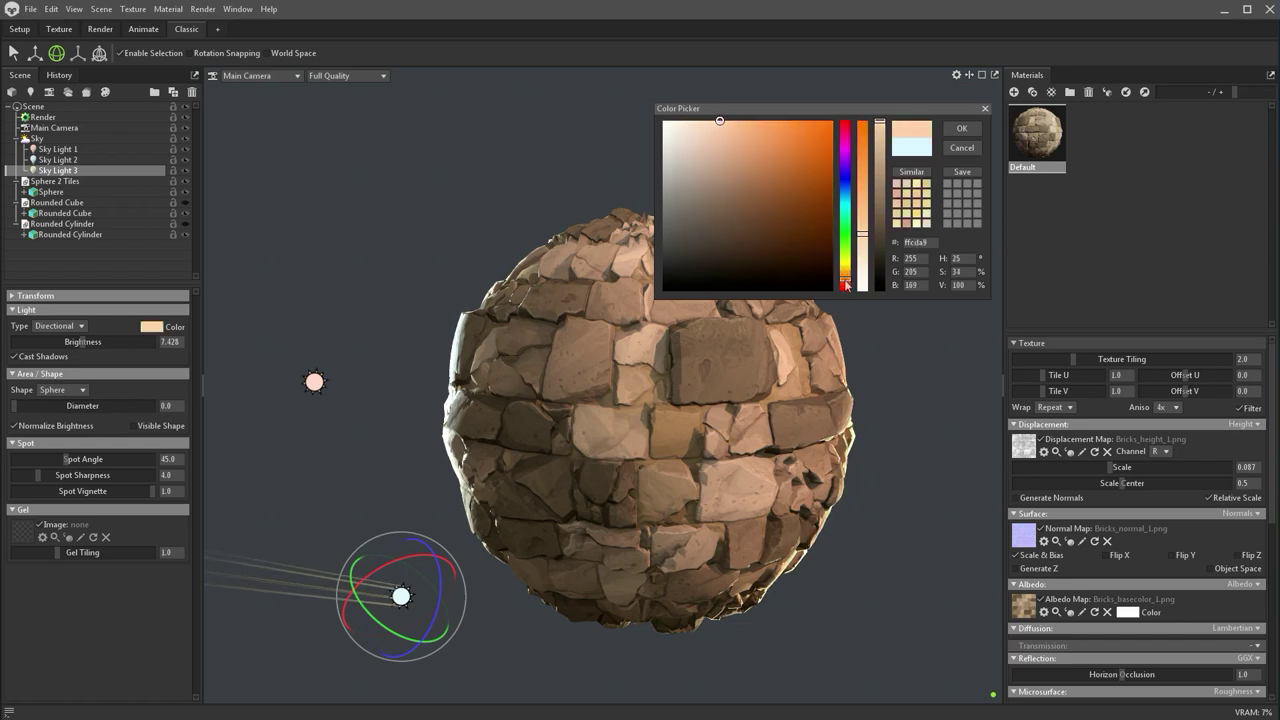
left_click(962, 128)
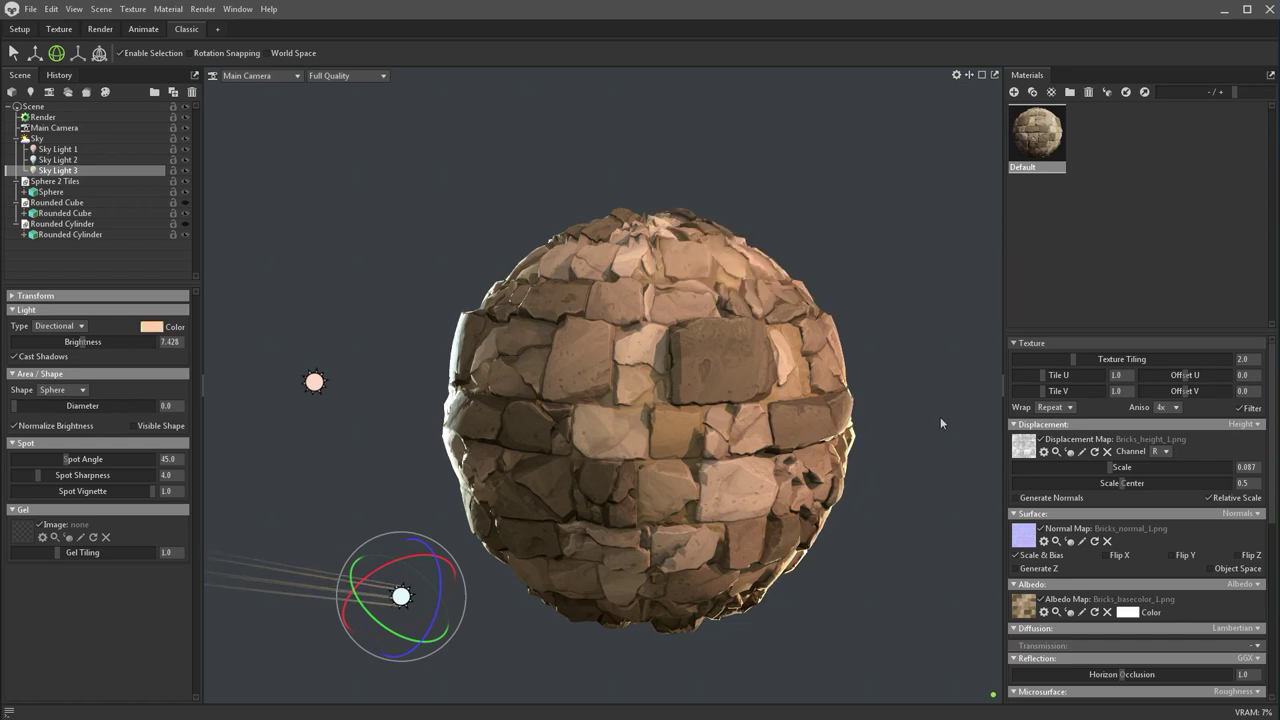
mouse_move(74, 341)
left_mouse_down()
mouse_move(62, 341)
mouse_move(80, 341)
left_mouse_up()
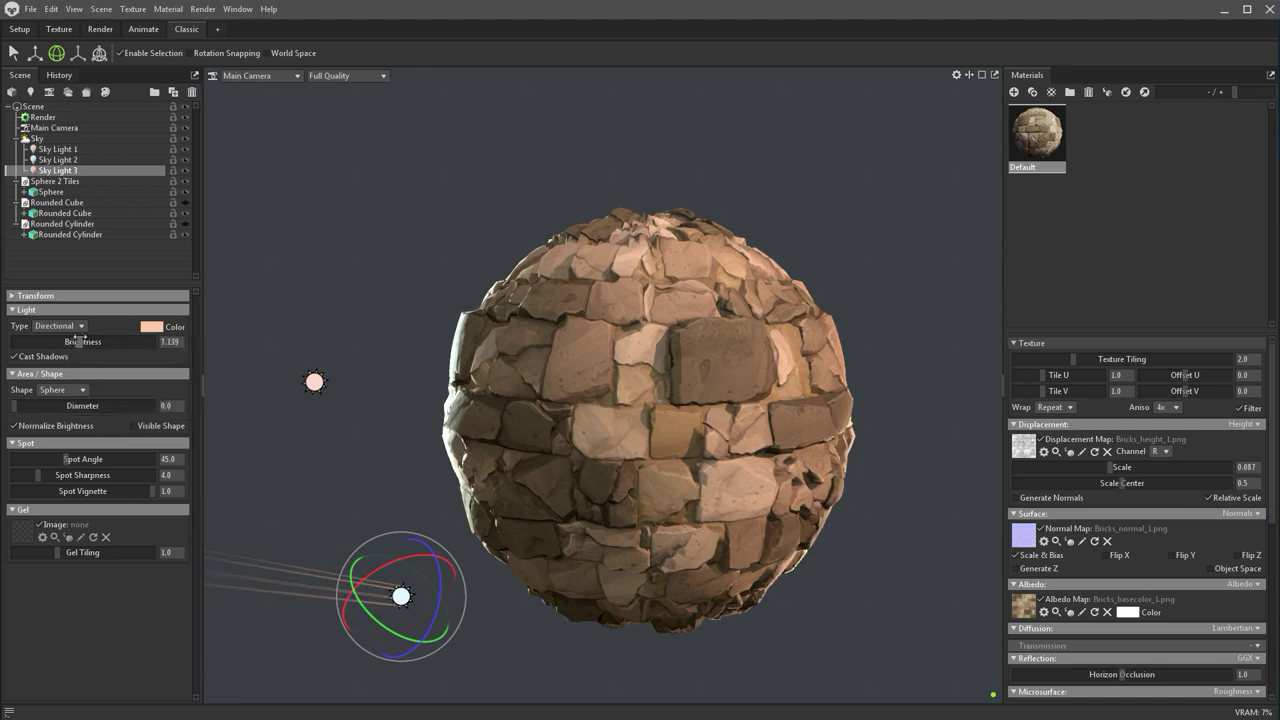
left_click(300, 217)
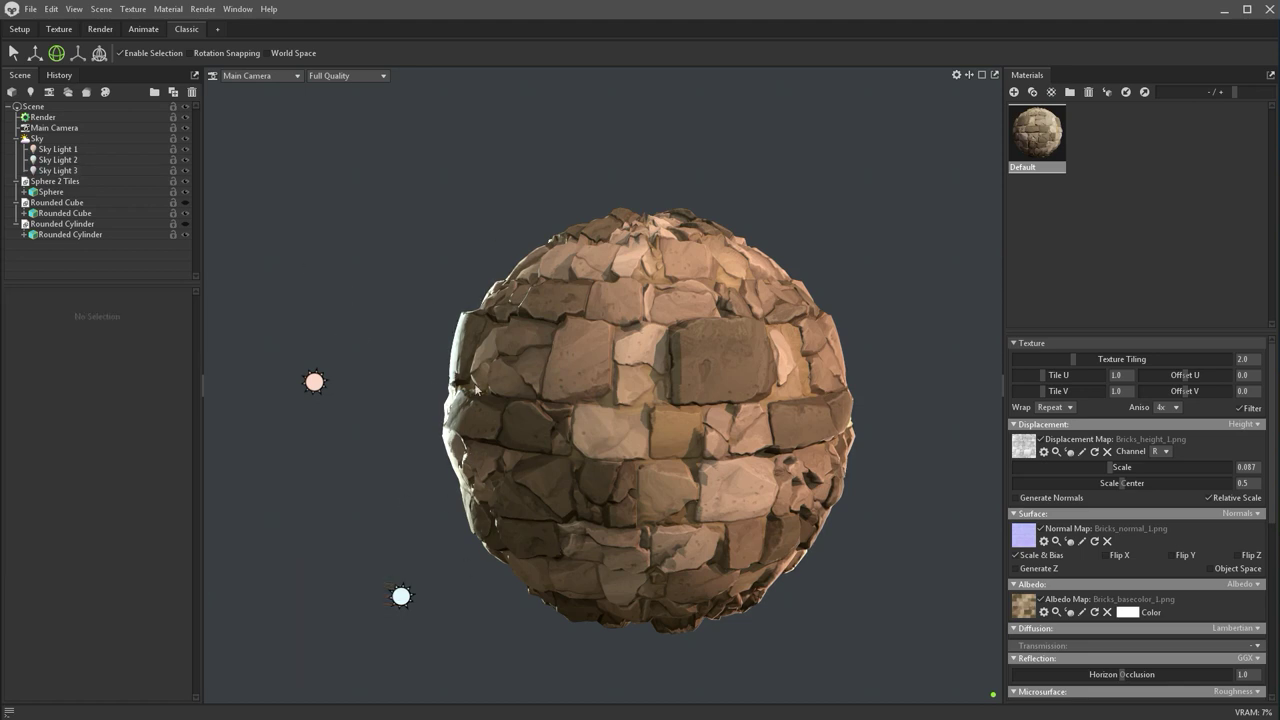
Duplicate the second sky light, move the copy above the original and rotate it to fill the sphere's lower-left side
left_click(62, 150)
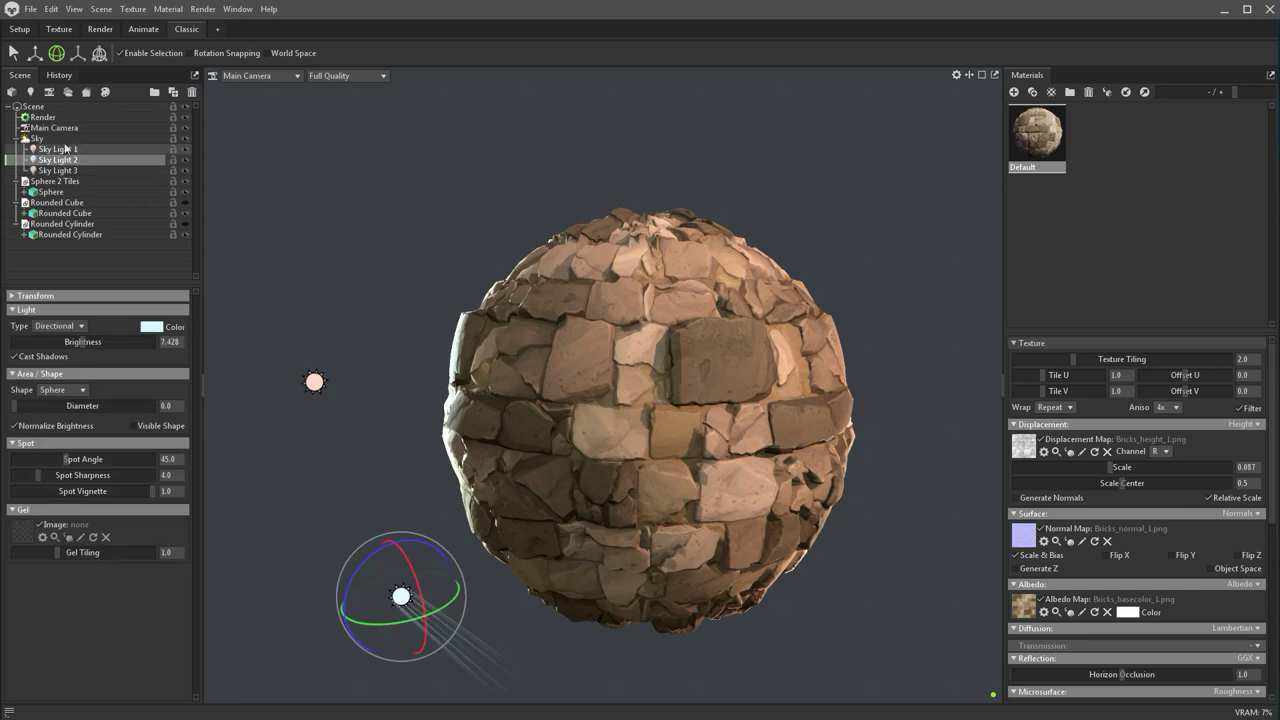
left_click(64, 140)
left_click(60, 159)
key("w")
key("ctrl+d")
left_click_drag(377, 508, 382, 373)
key("e")
left_click_drag(392, 477, 381, 476)
left_click_drag(392, 422, 392, 420)
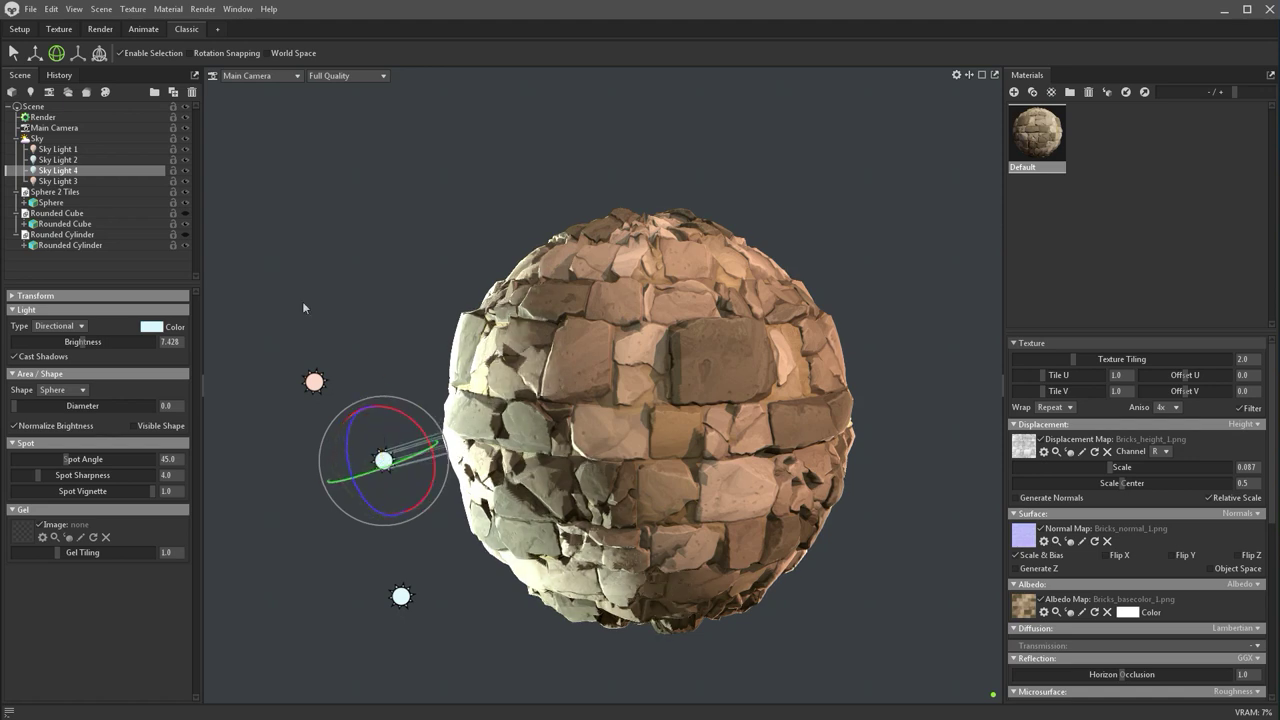
Tint the duplicated fill light dark teal and deselect it
left_click(152, 327)
mouse_move(717, 200)
left_mouse_down()
mouse_move(799, 156)
mouse_move(845, 215)
left_mouse_up()
left_click(962, 128)
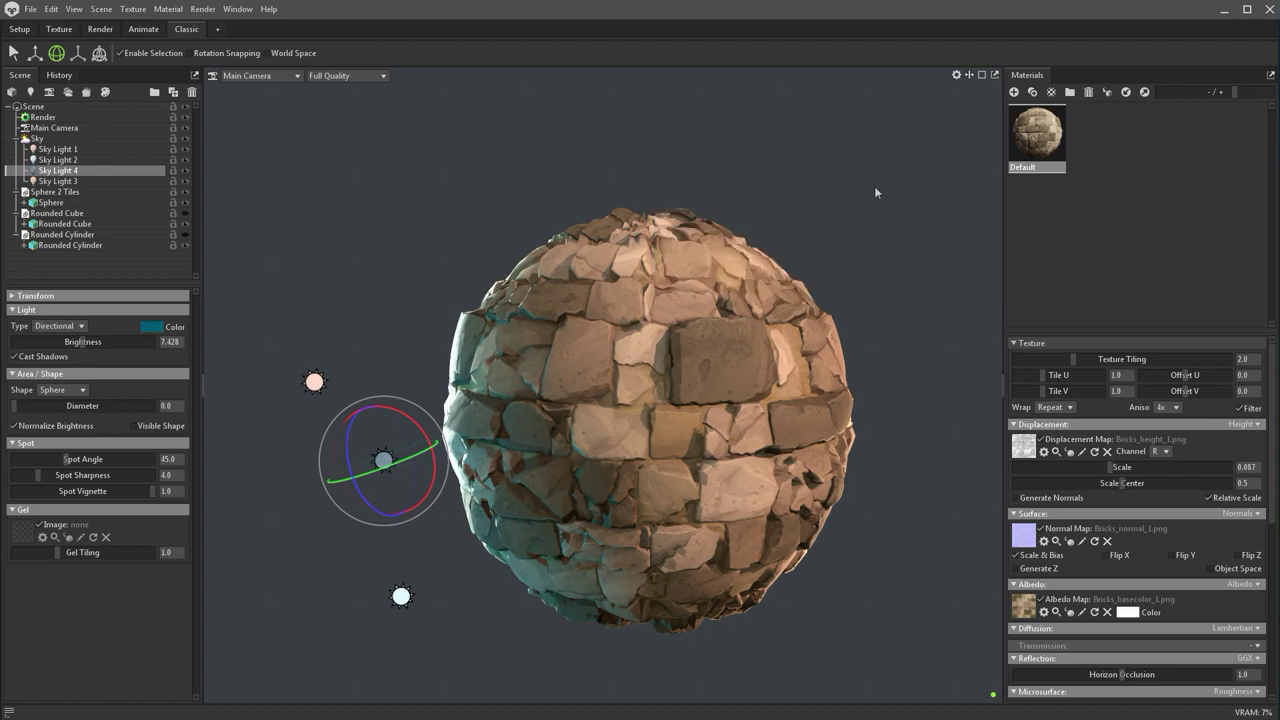
left_click(860, 309)
left_click_drag(859, 392, 892, 385, "alt")
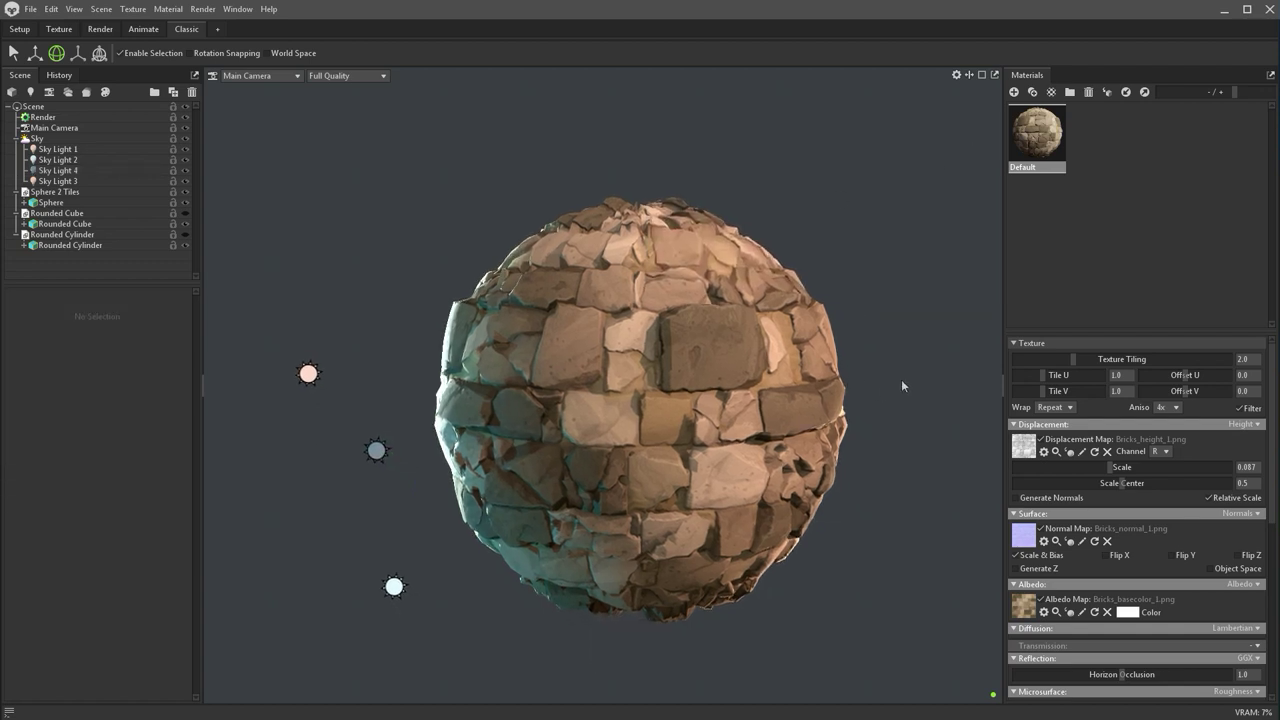
Raise the first sky light's Brightness to about 6.9, warm its color to pale peach, and deselect it
left_click(84, 147)
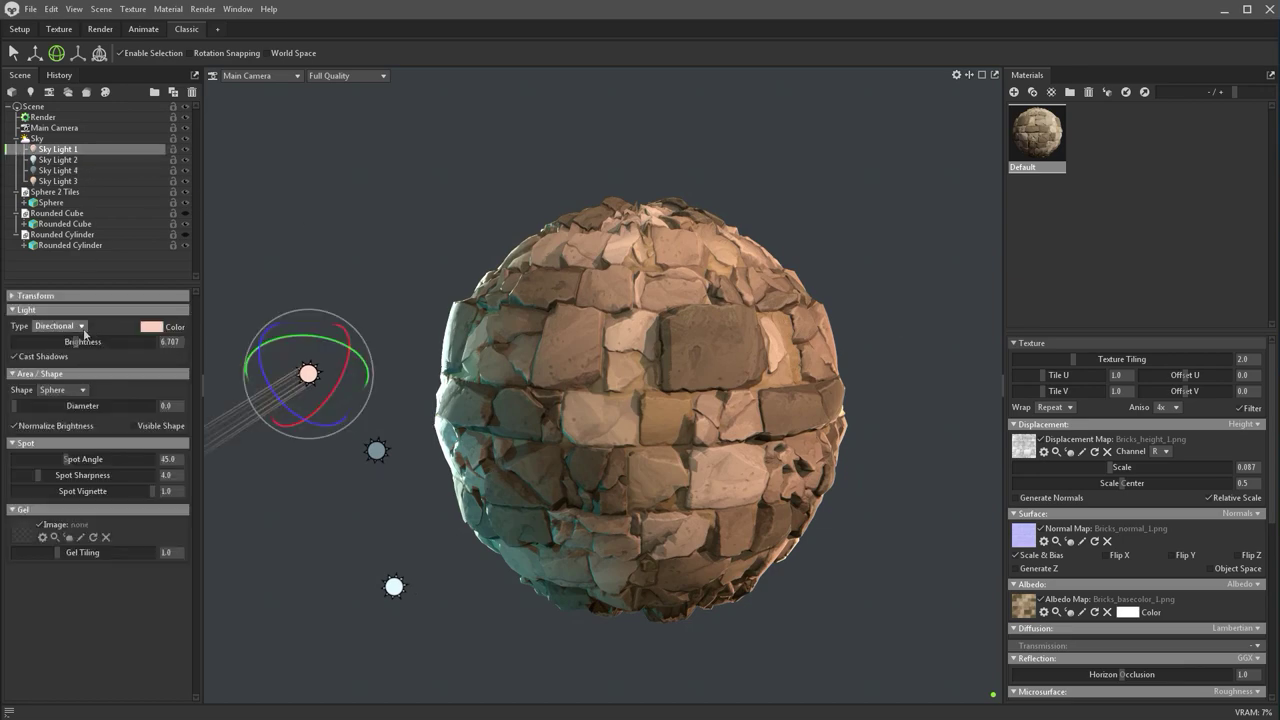
left_click_drag(81, 344, 77, 342)
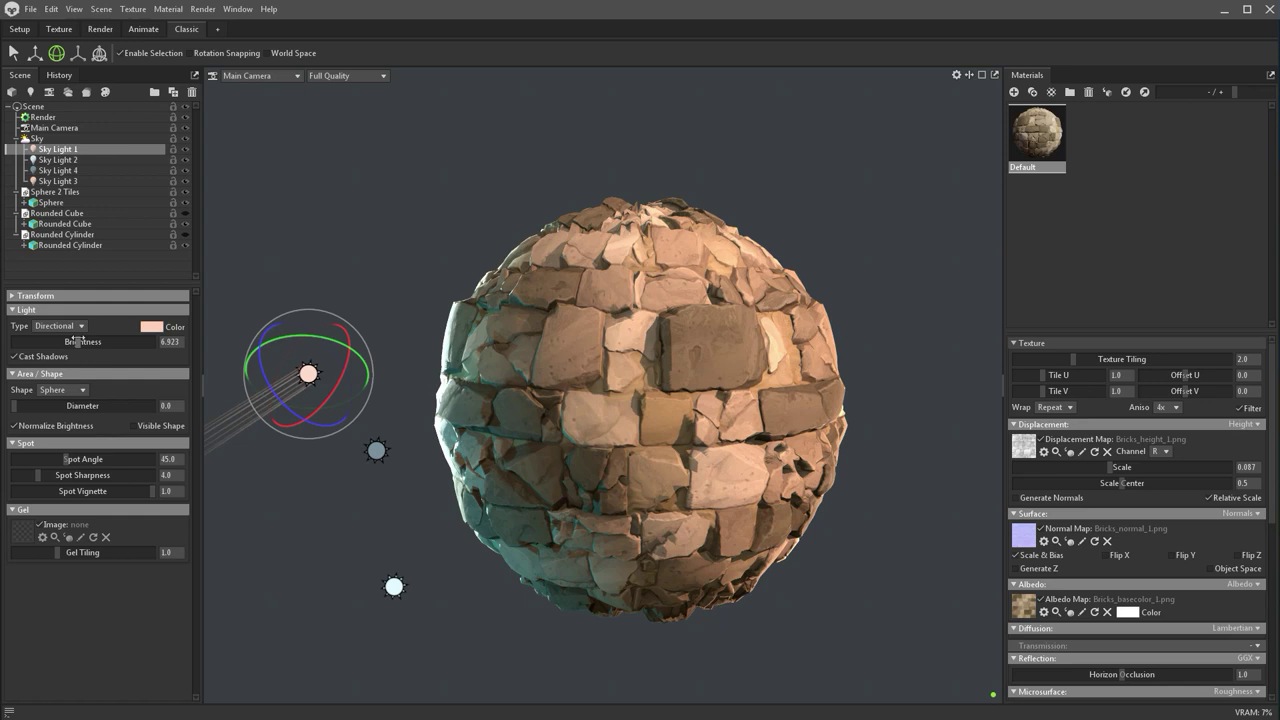
left_click(831, 180)
left_click_drag(590, 446, 575, 446, "alt")
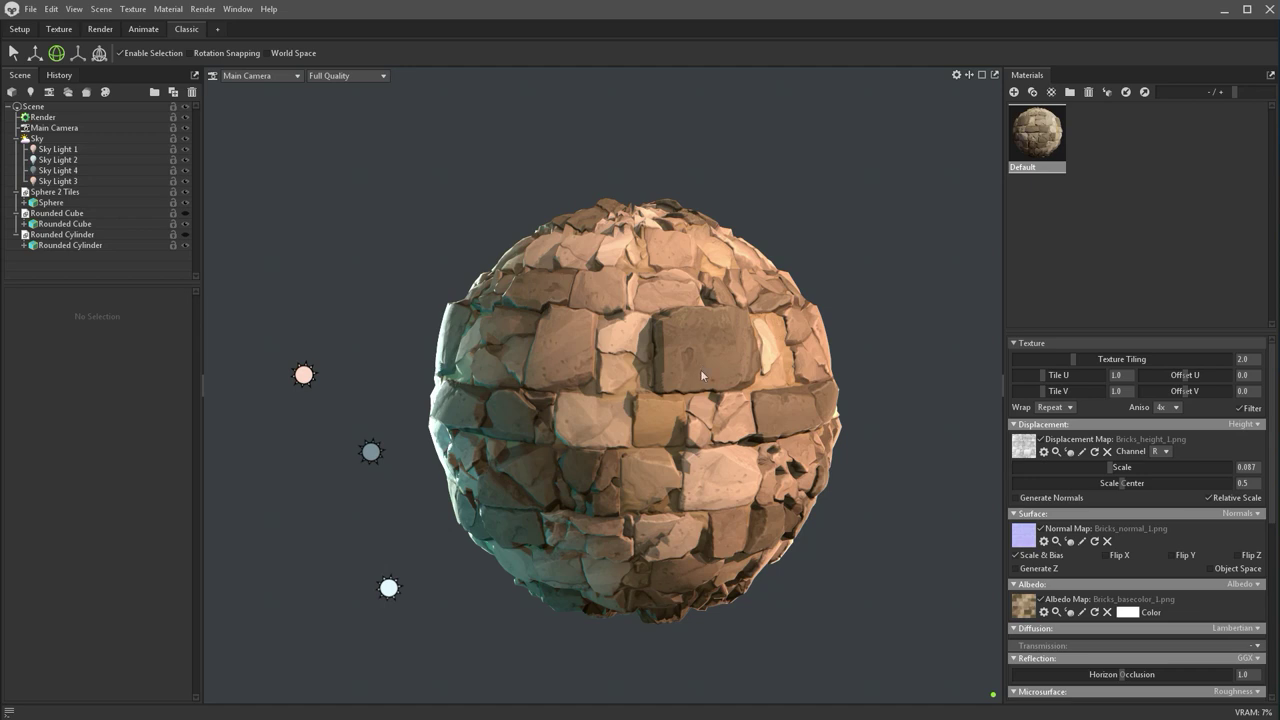
key("ctrl+u")
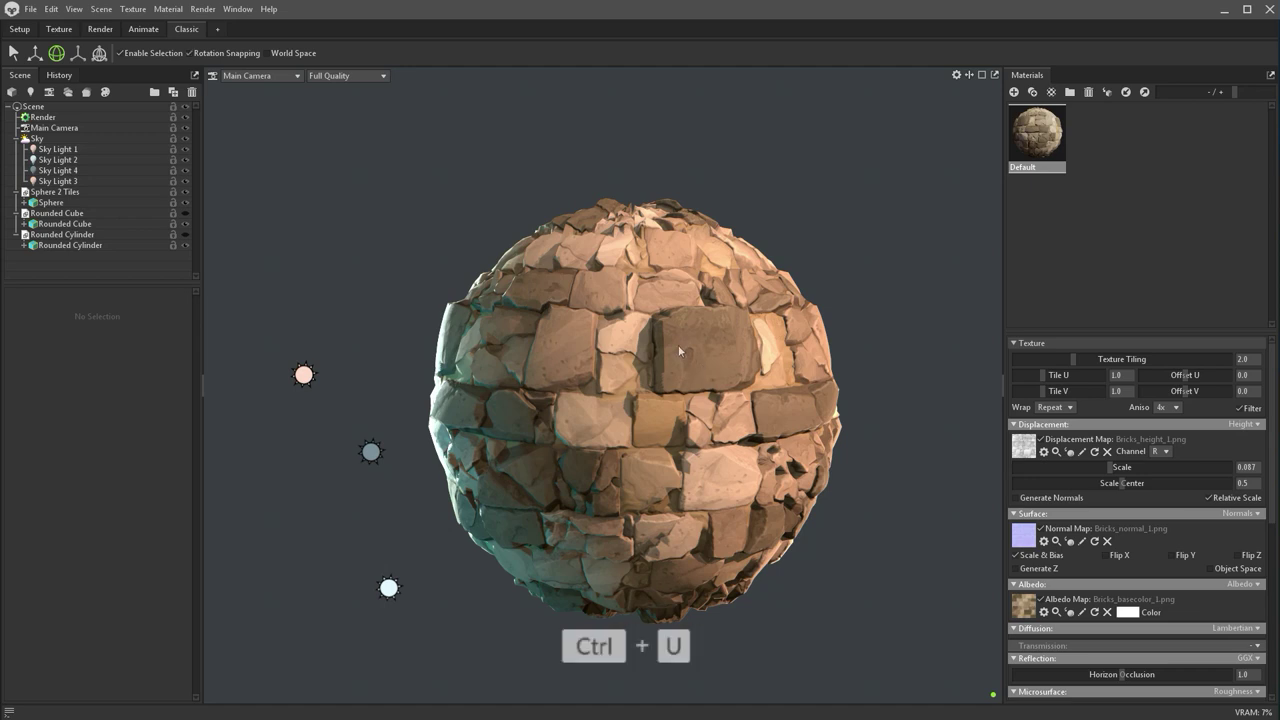
left_click_drag(790, 398, 890, 383, "alt")
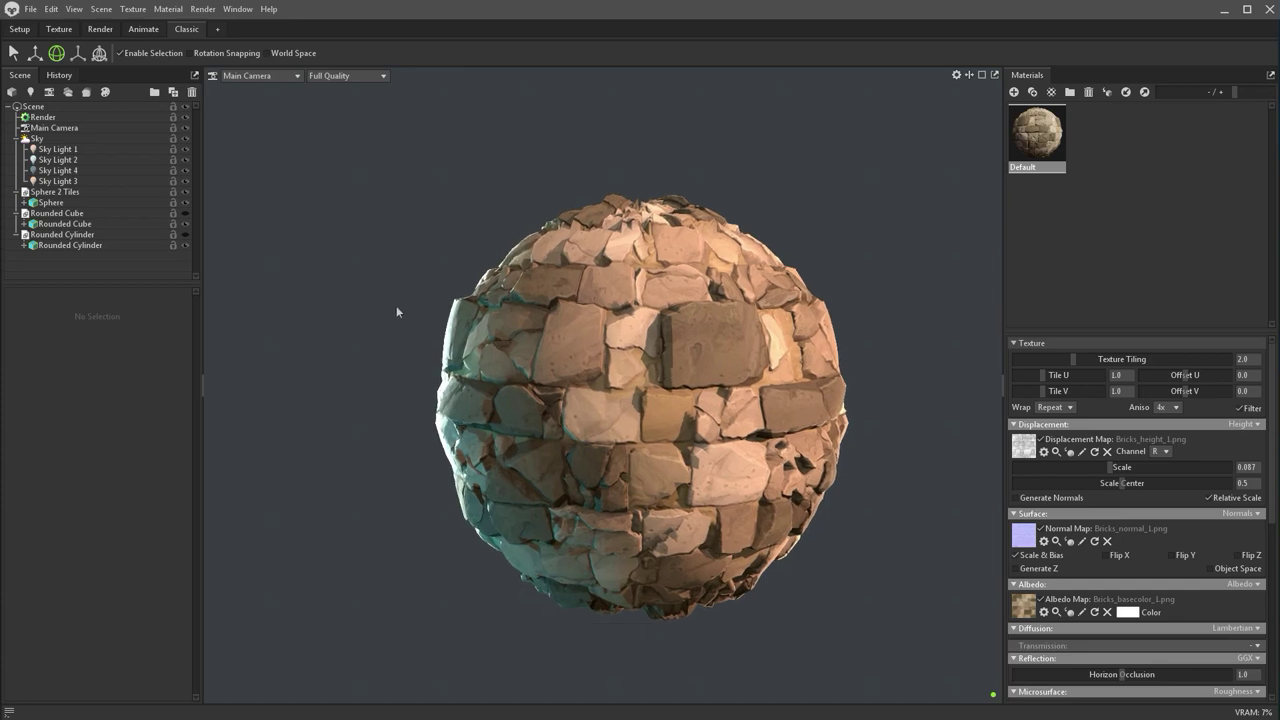
mouse_move(797, 377)
left_mouse_down("shift")
mouse_move(845, 368)
mouse_move(789, 374)
left_mouse_up("shift")
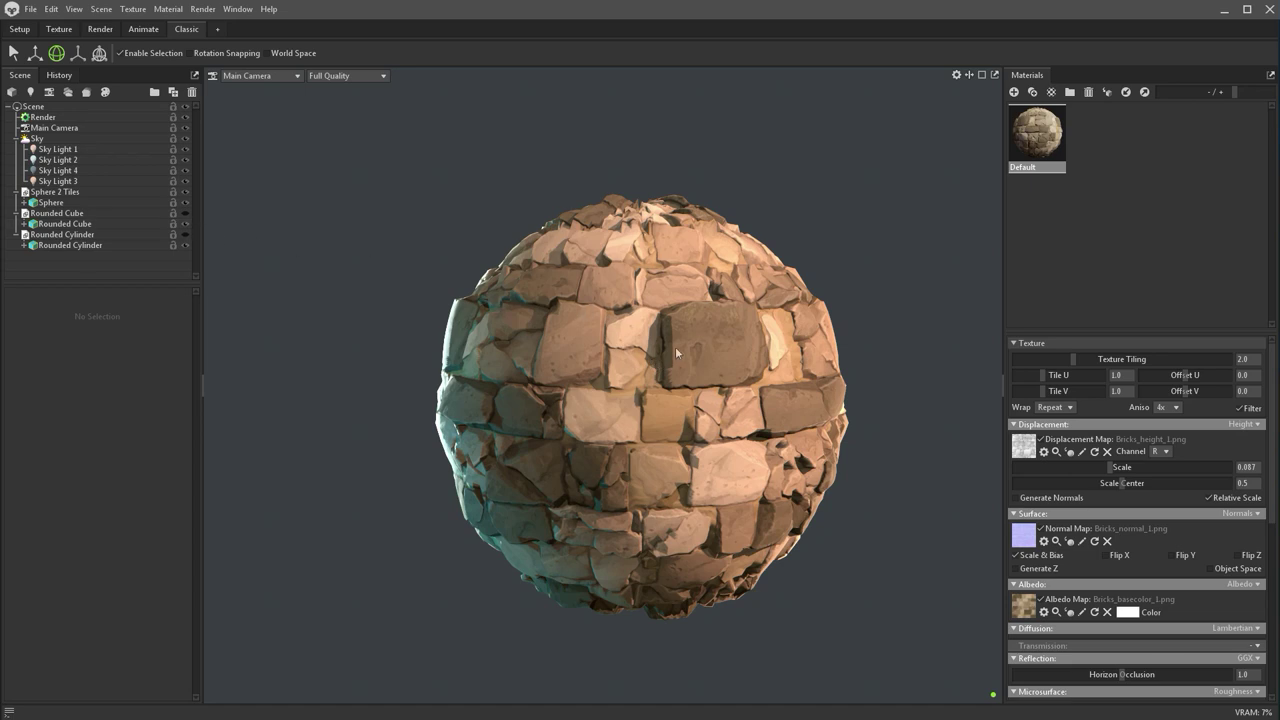
Enable Catmull-Clark subdivision on the Sphere mesh and raise its Subdivision Level to 3
left_click(72, 245)
left_click(62, 213)
left_click(58, 203)
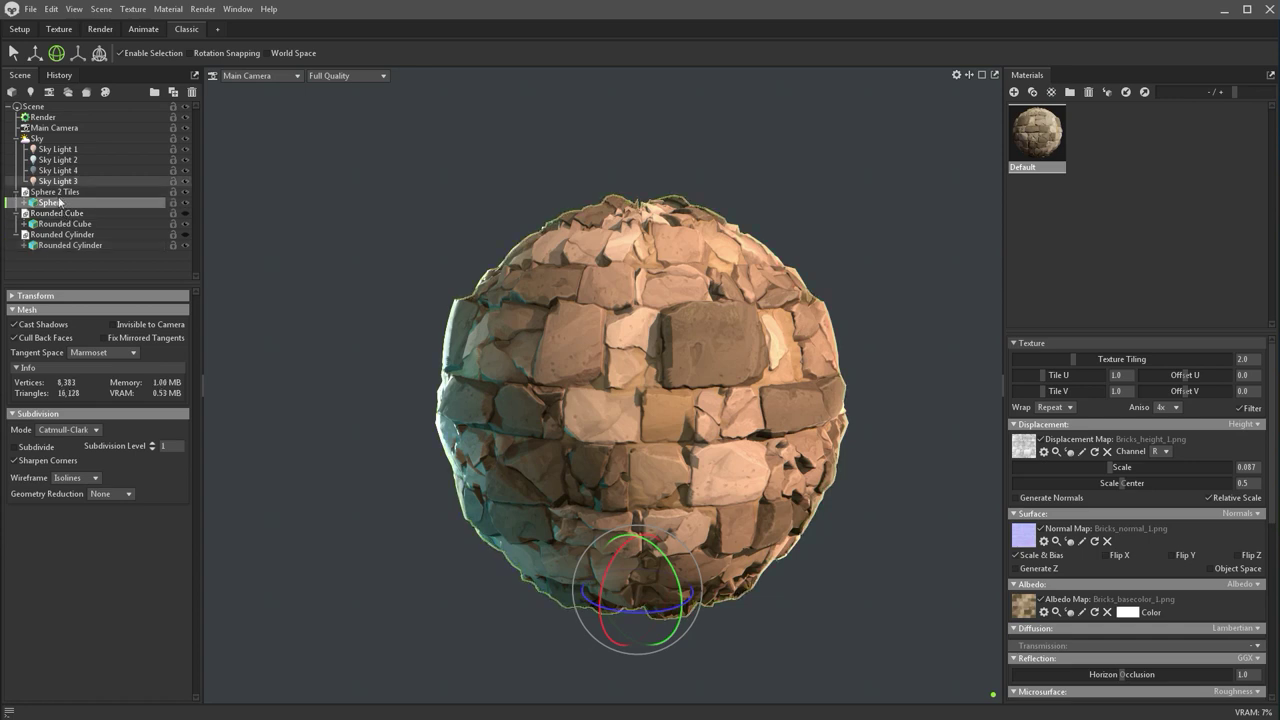
left_click(68, 193)
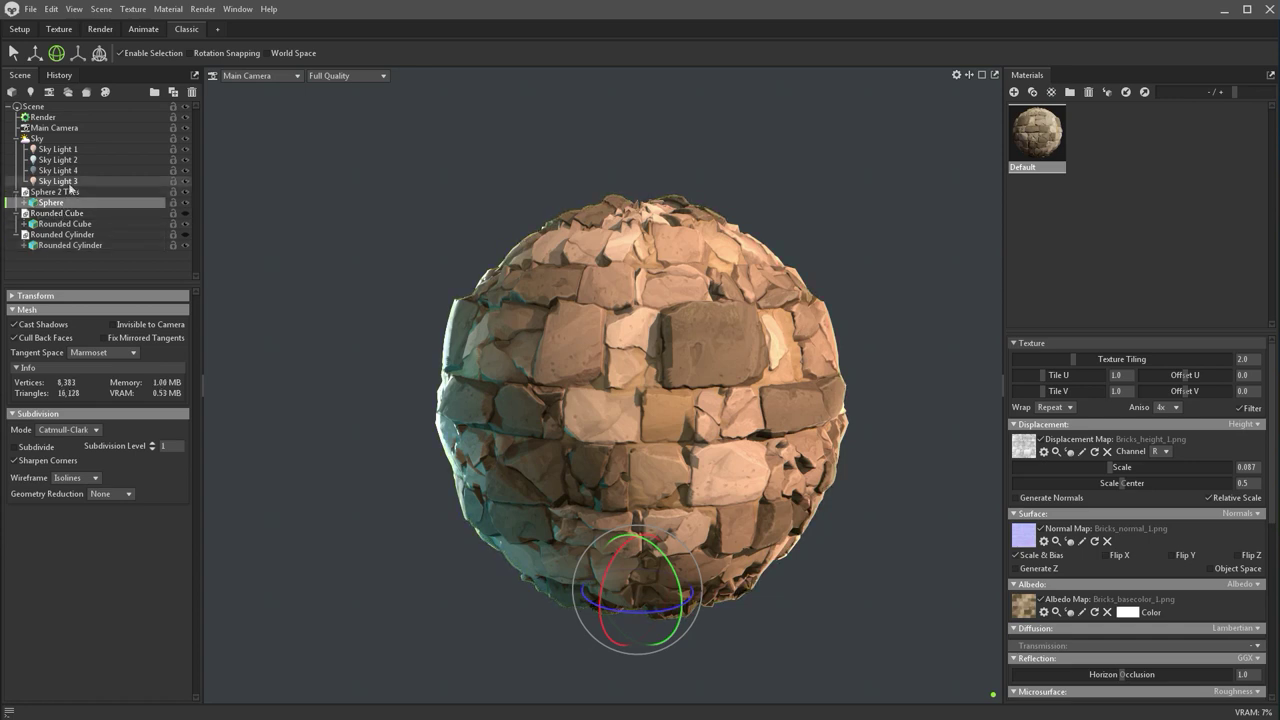
left_click(55, 203)
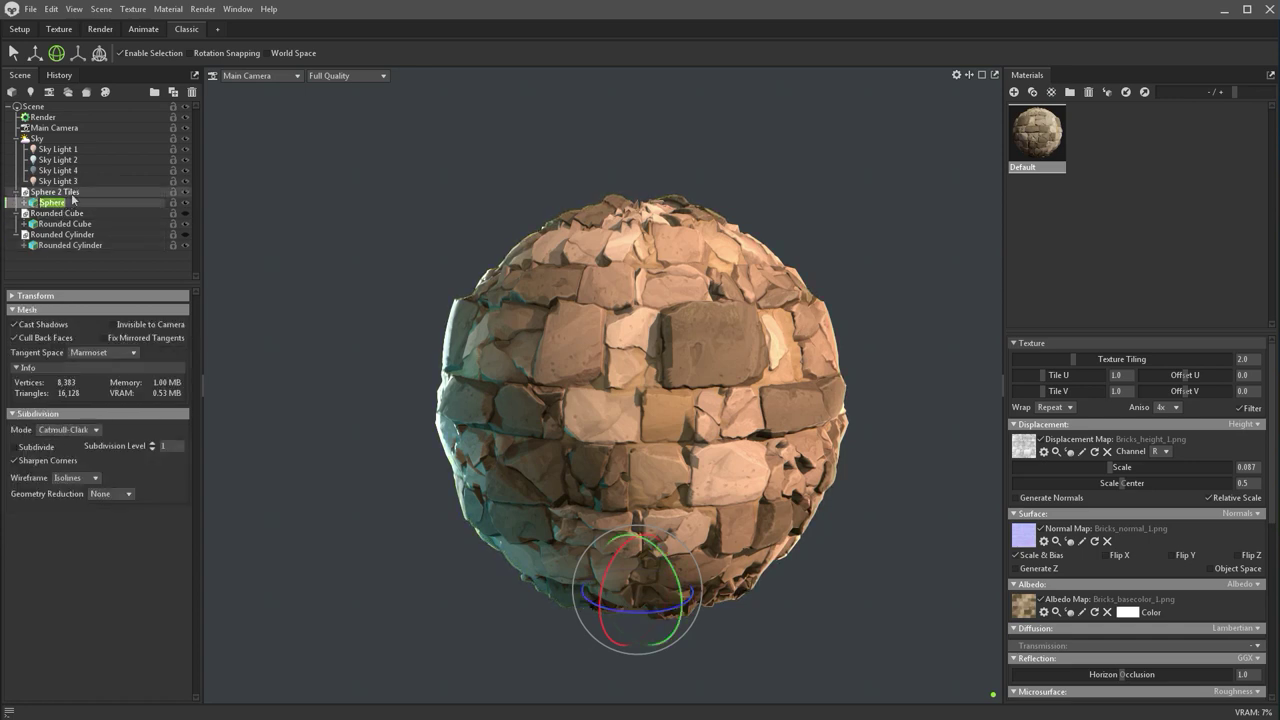
left_click(66, 192)
left_click(56, 203)
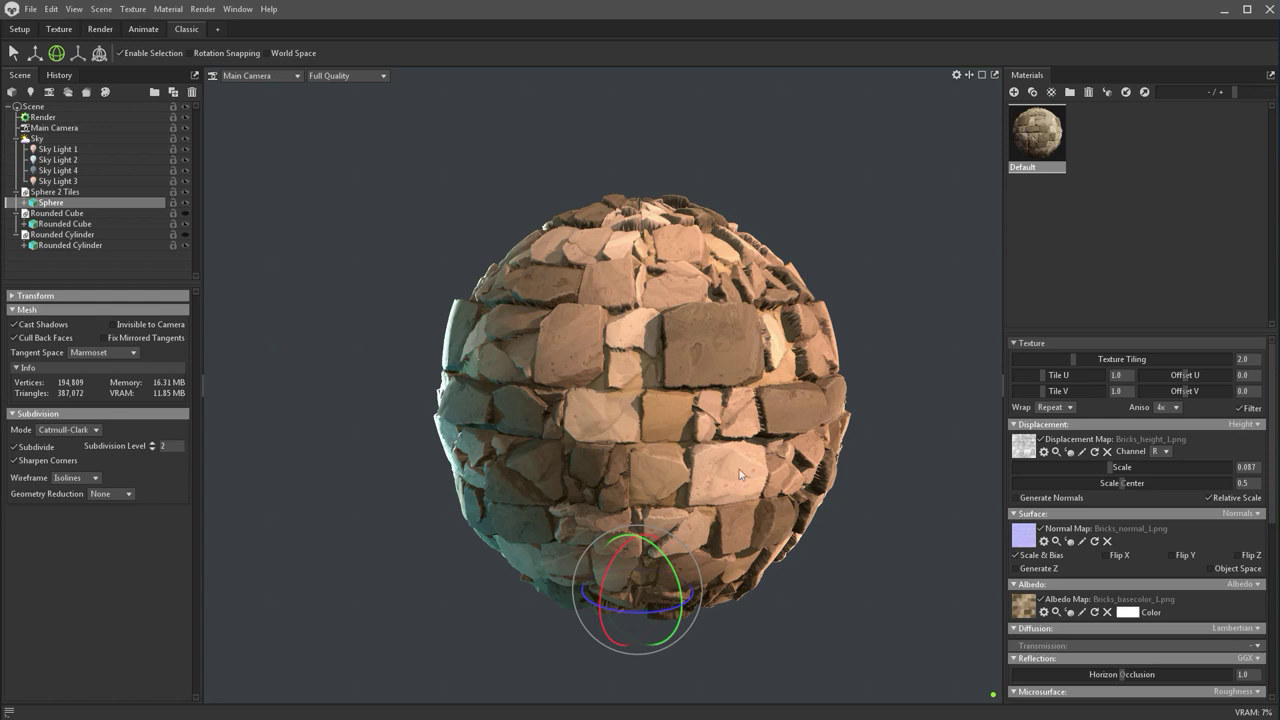
left_click(152, 443)
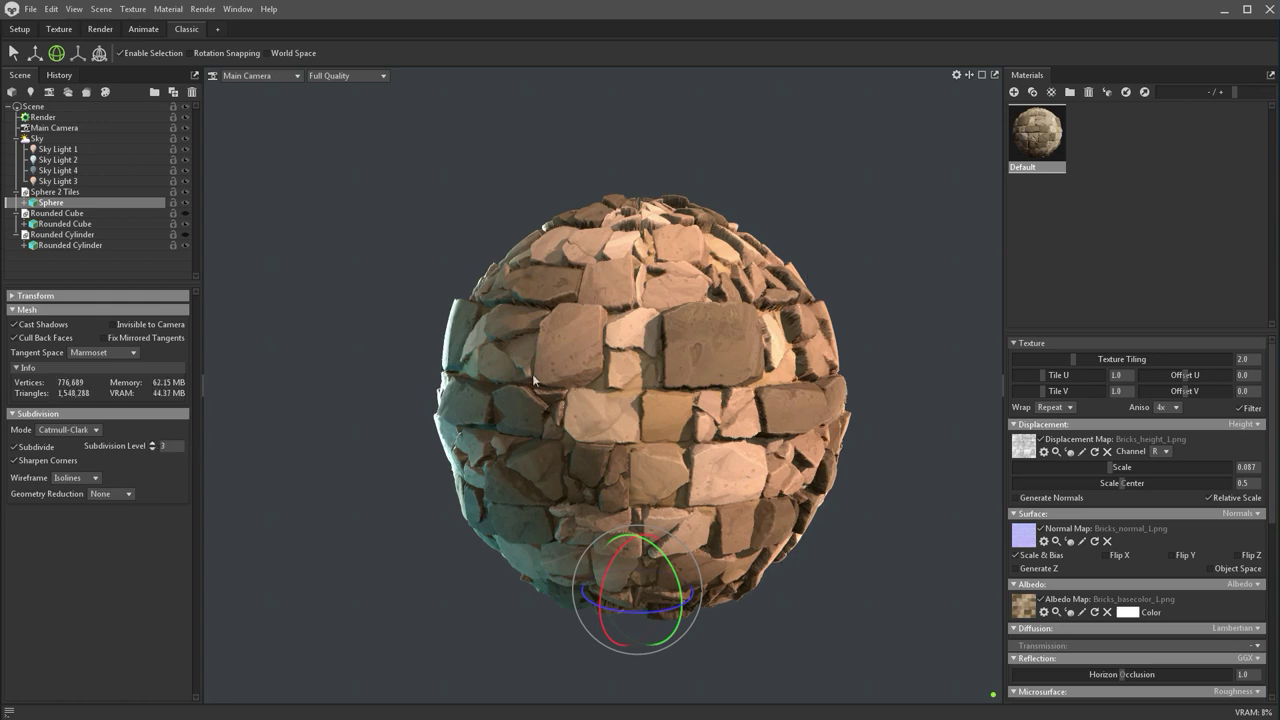
Reduce the displacement Scale to about 0.051, raise the sphere's Subdivision Level to 4, and deselect the mesh
left_click_drag(1110, 467, 1093, 467)
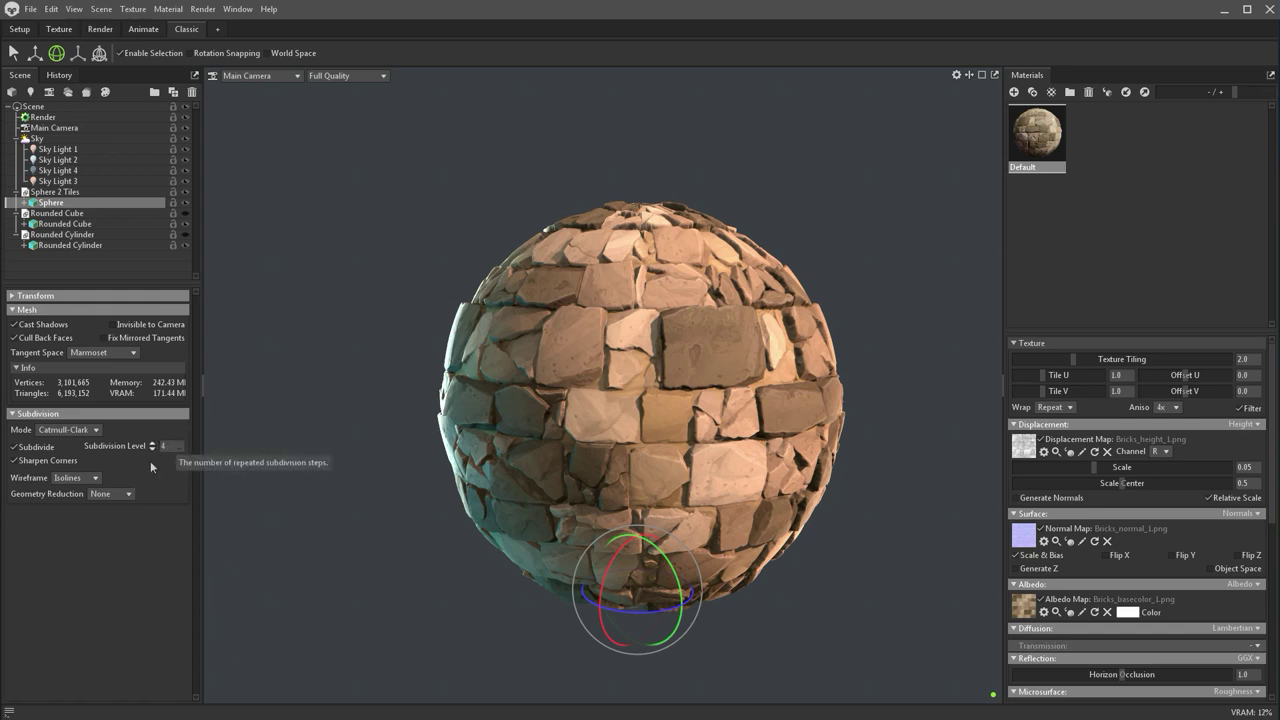
left_click(330, 386)
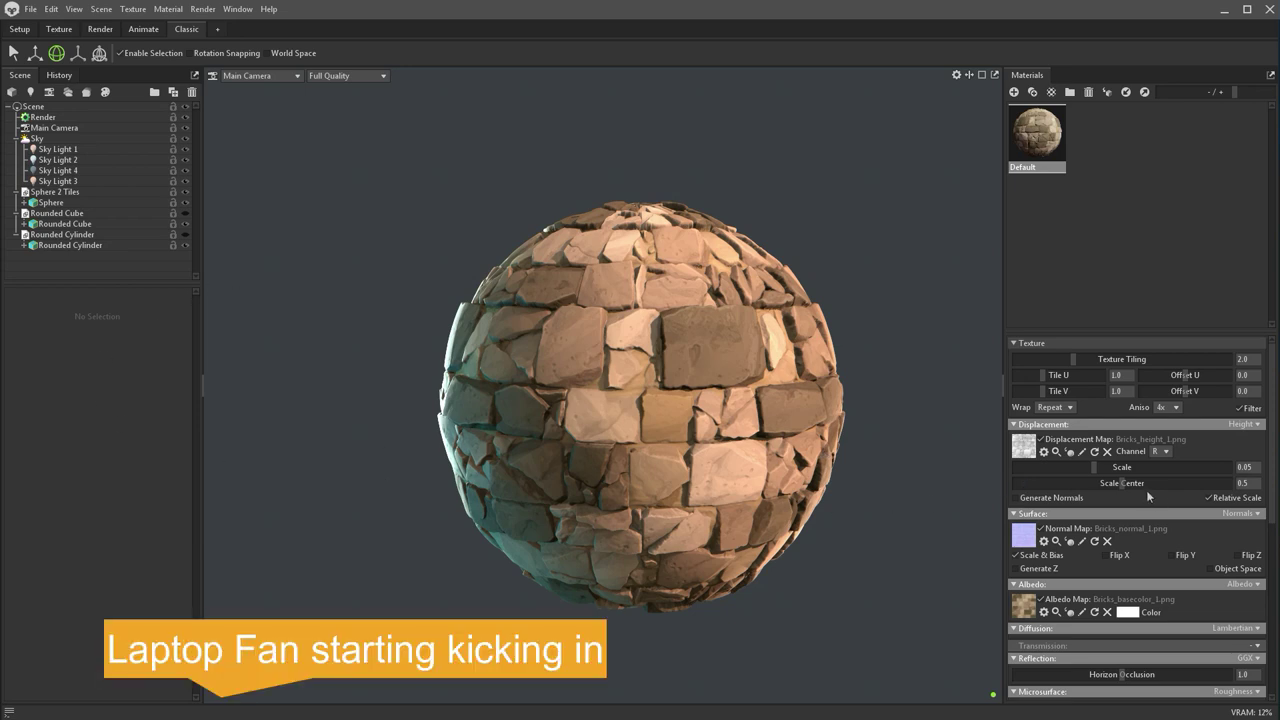
left_click_drag(1096, 466, 1094, 467)
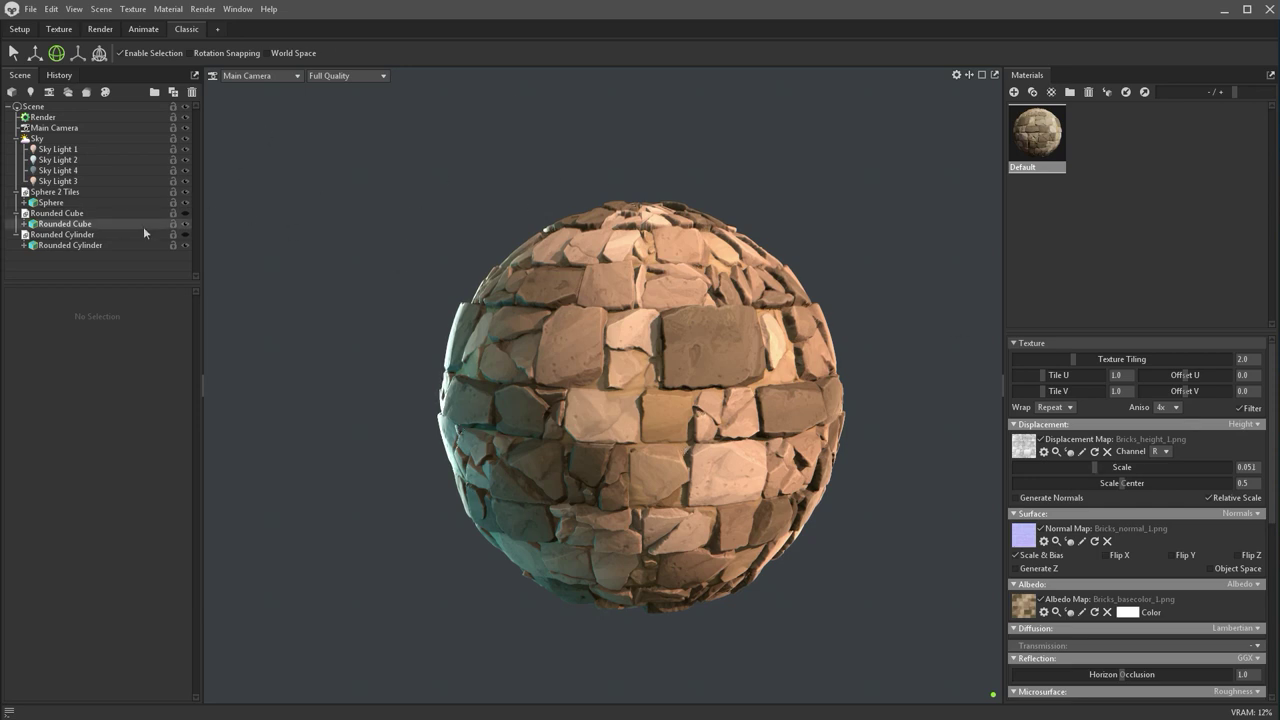
Turn on ray tracing in the Render settings, toggling it to compare the sphere with and without it
left_click(58, 117)
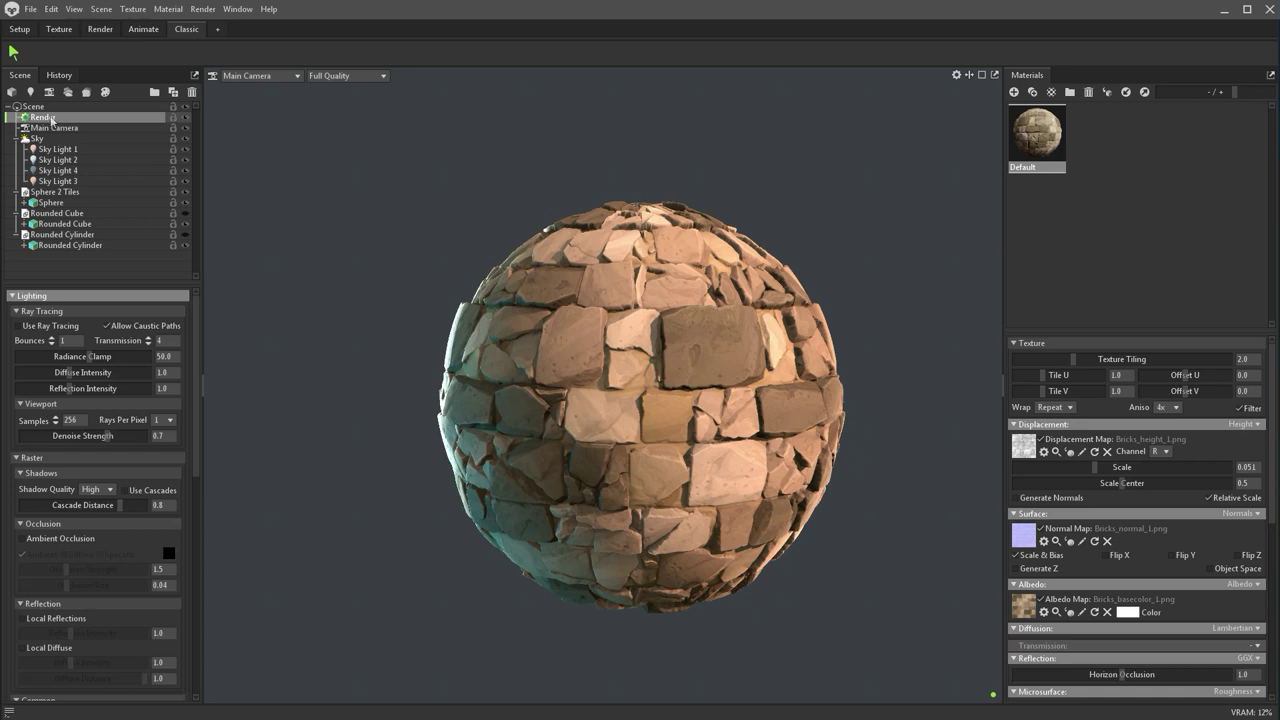
left_click(18, 326)
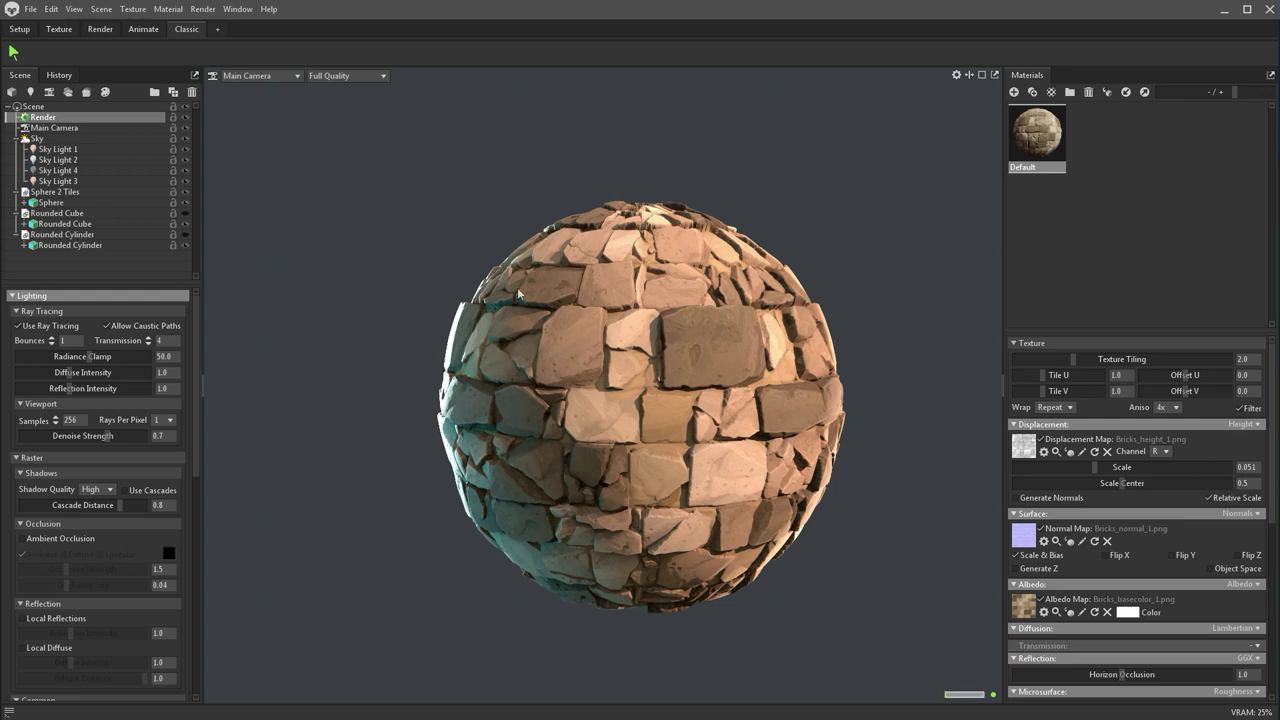
left_click(18, 327)
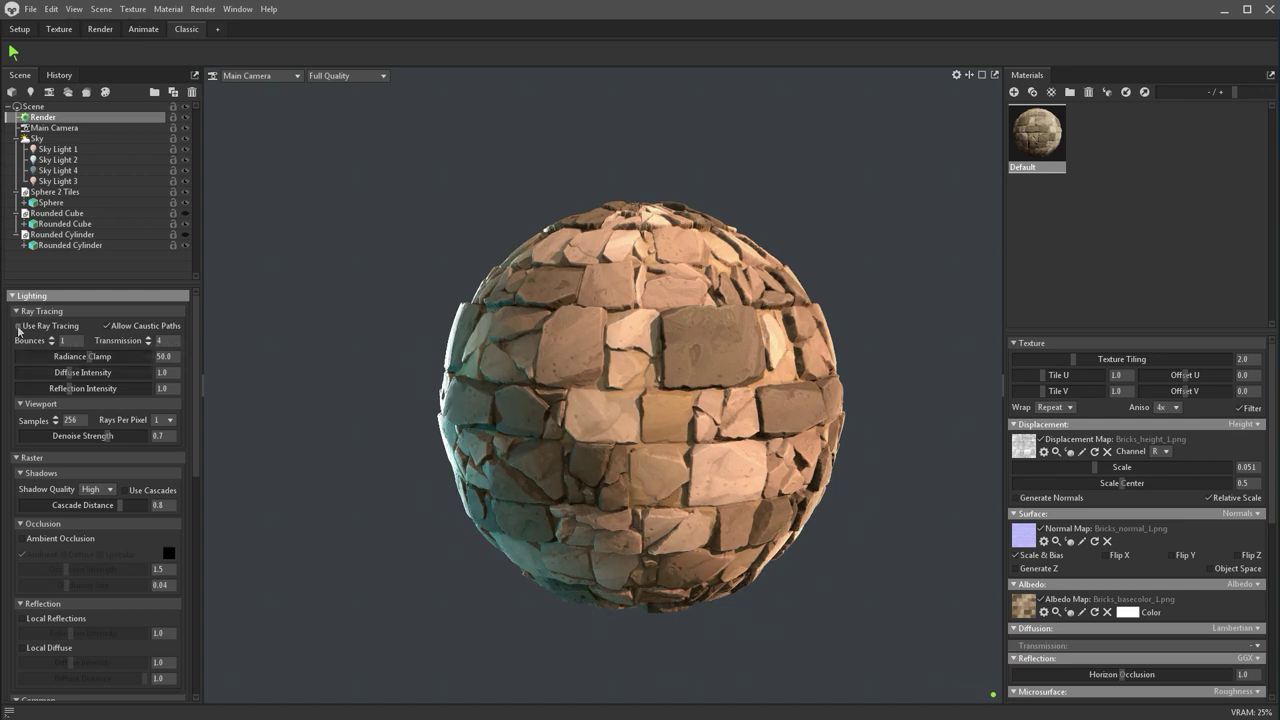
left_click(18, 327)
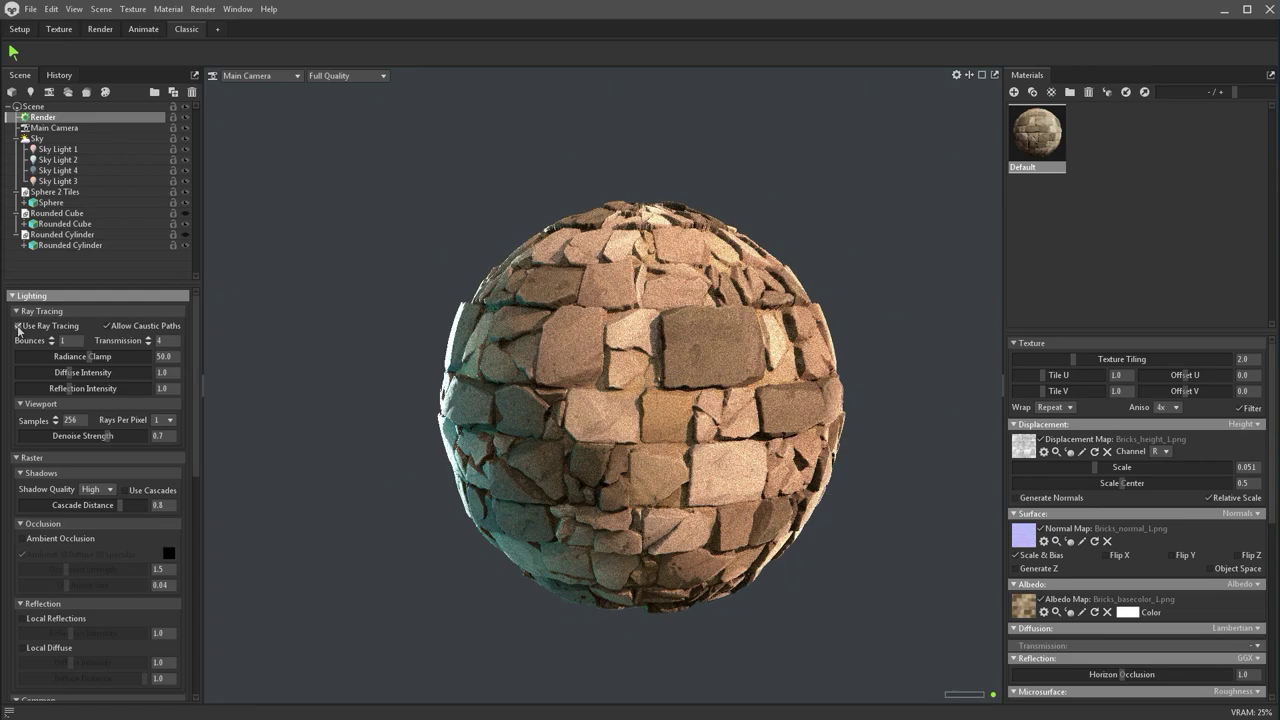
left_click(18, 327)
Set the ray tracing Diffuse Intensity and Reflection Intensity to 1.371 and compare the result with ray tracing off
left_click_drag(79, 395, 79, 370)
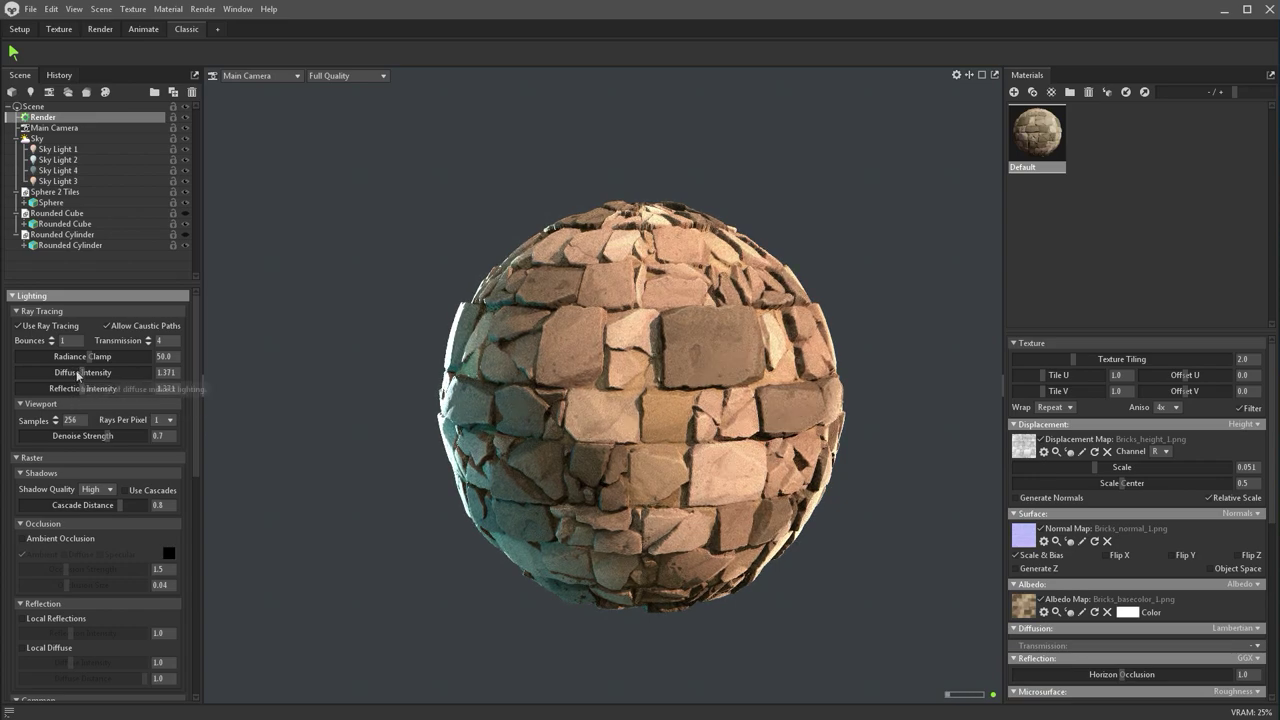
left_click(19, 326)
left_click(19, 326)
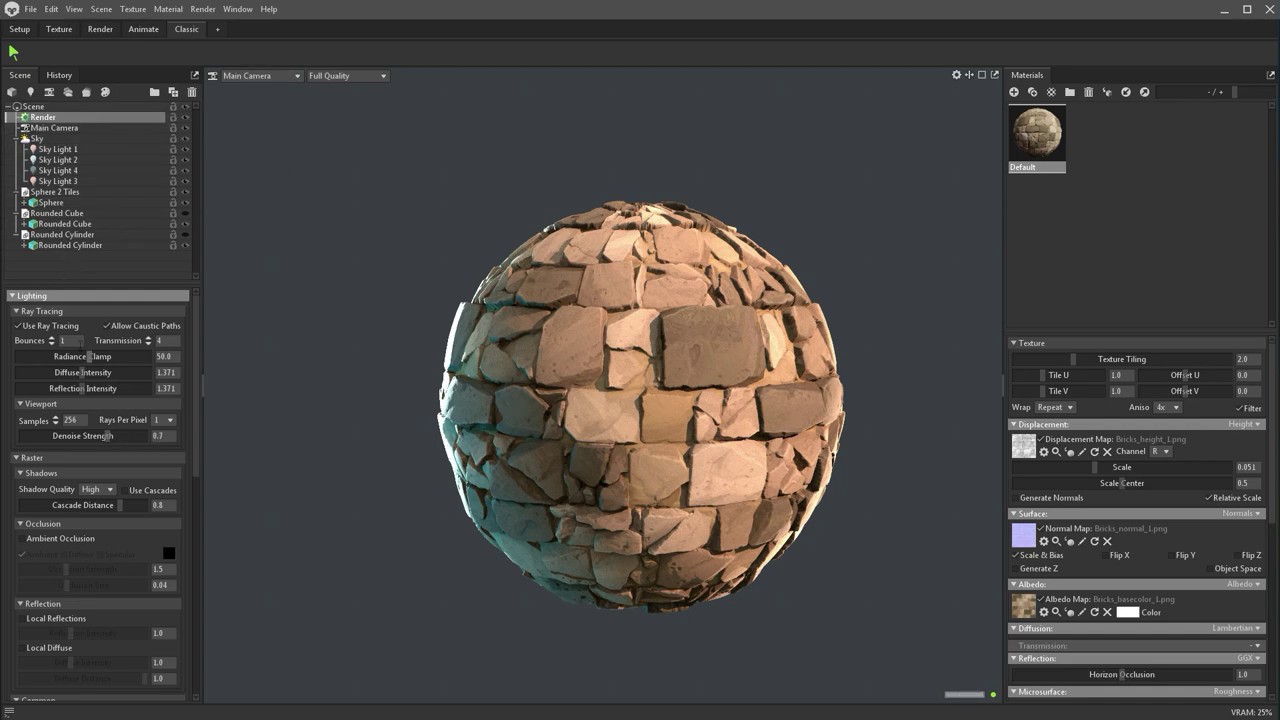
Set the image output resolution to 2560 x 1440
scroll(88, 407, "down", 6)
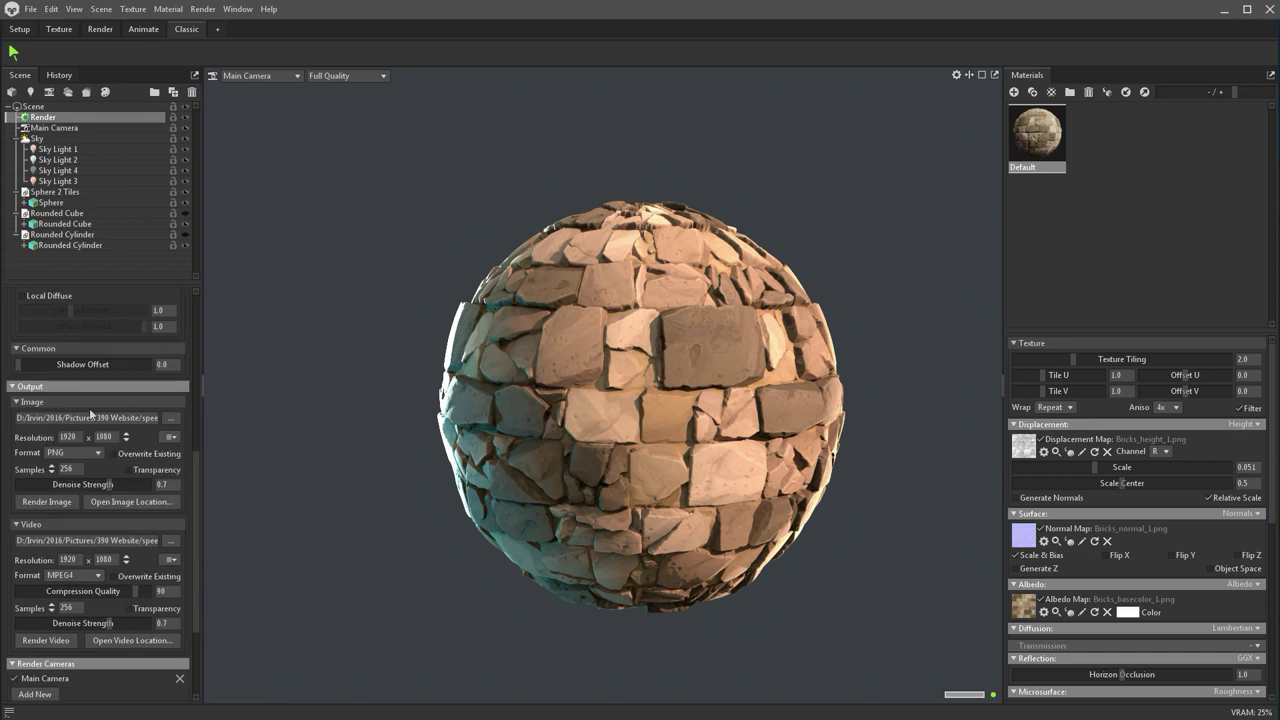
scroll(24, 420, "down", 1)
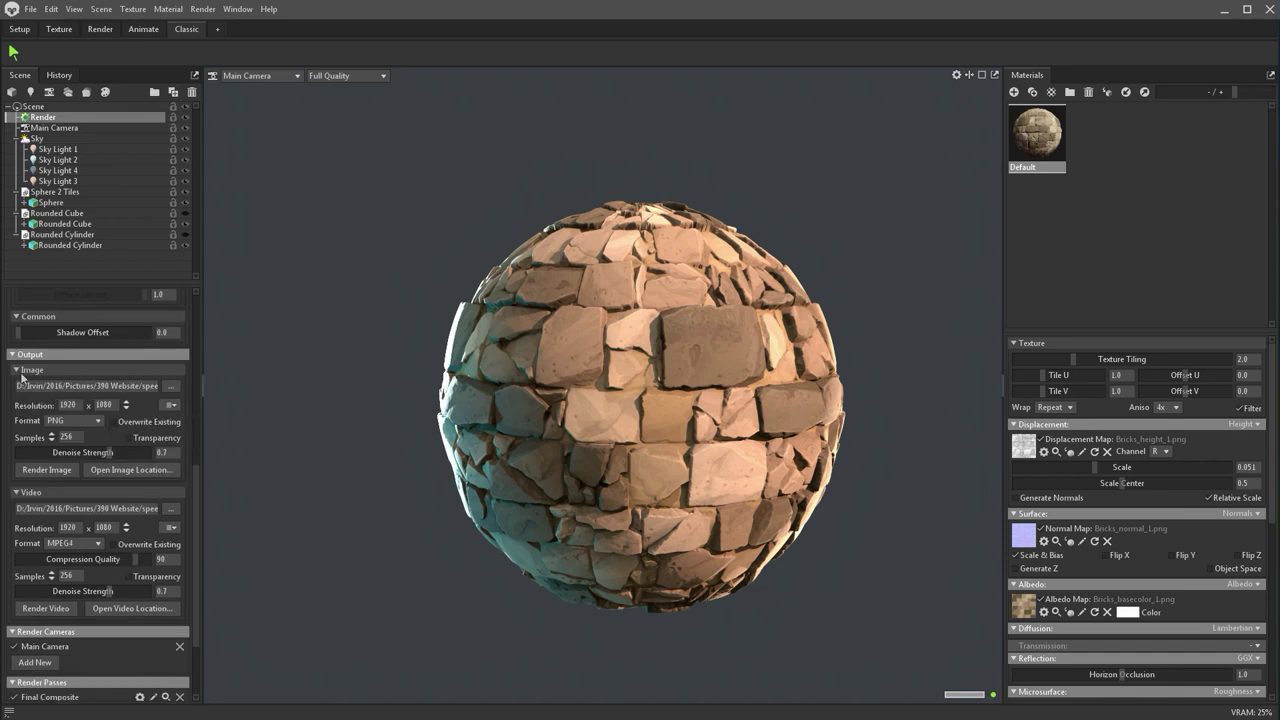
scroll(69, 387, "down", 2)
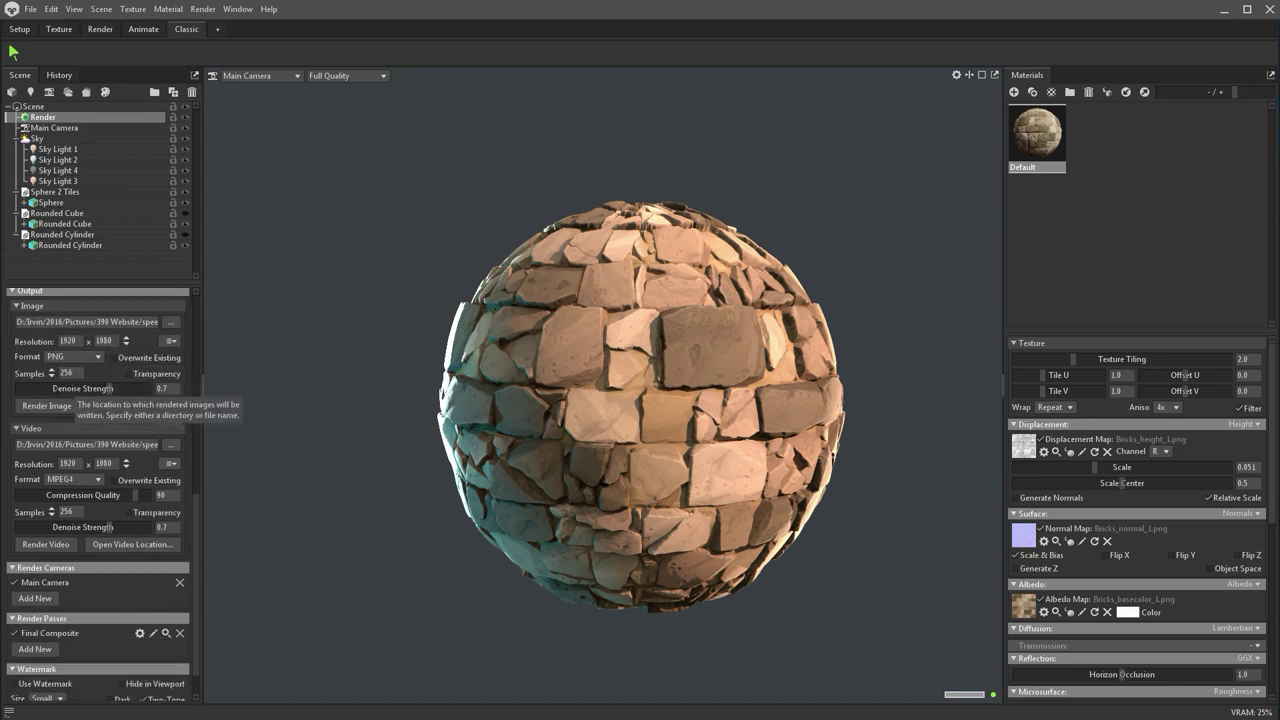
left_click(126, 338)
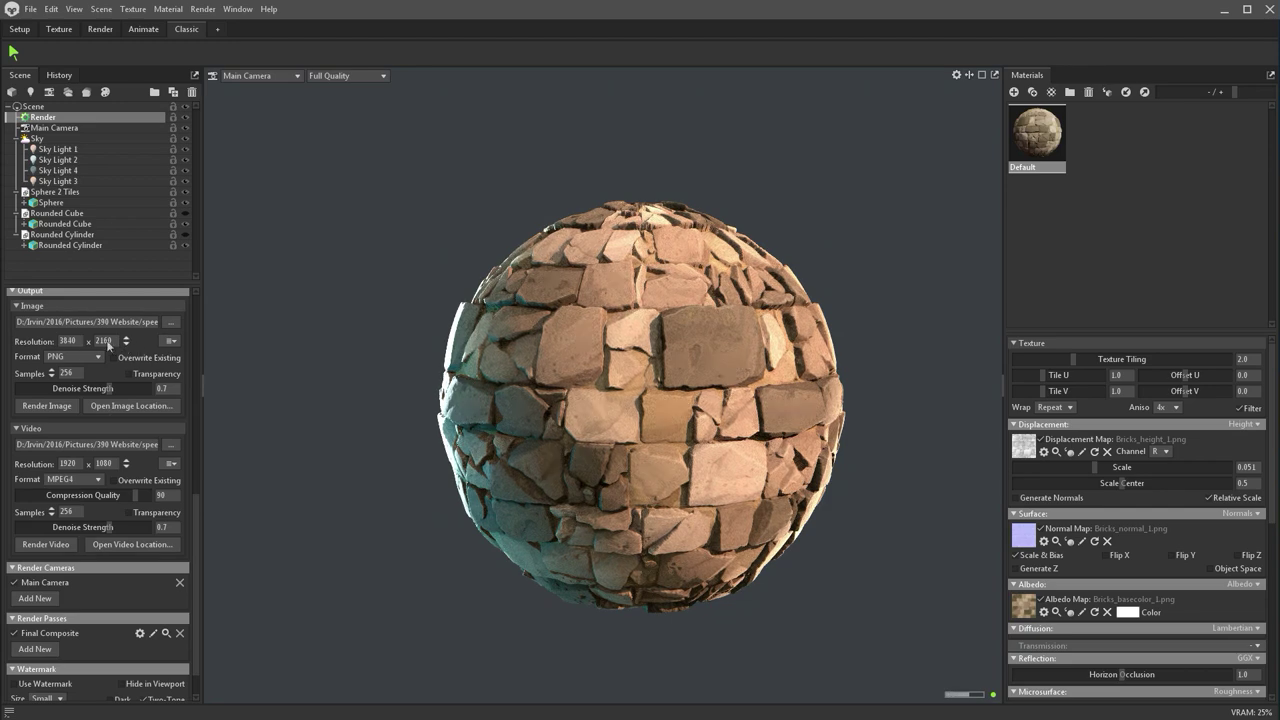
left_click(171, 340)
left_click(152, 395)
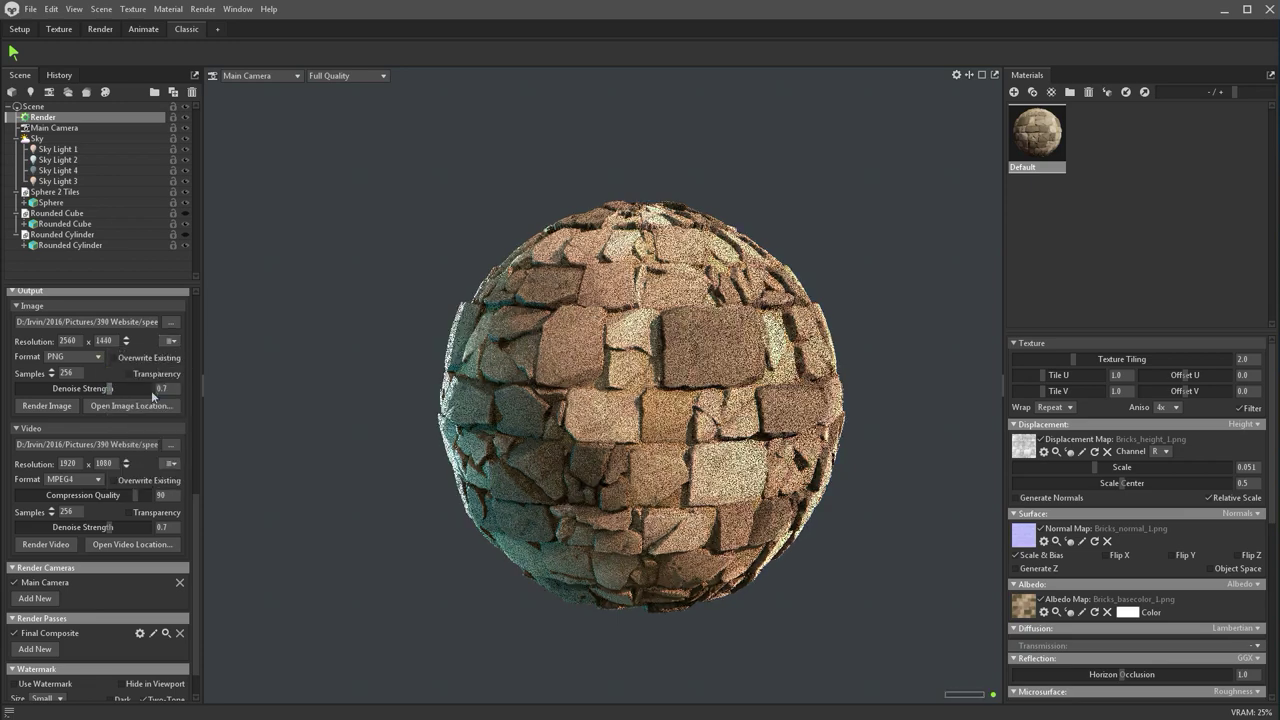
Set the image output format to TGA and its samples to 512
left_click(75, 356)
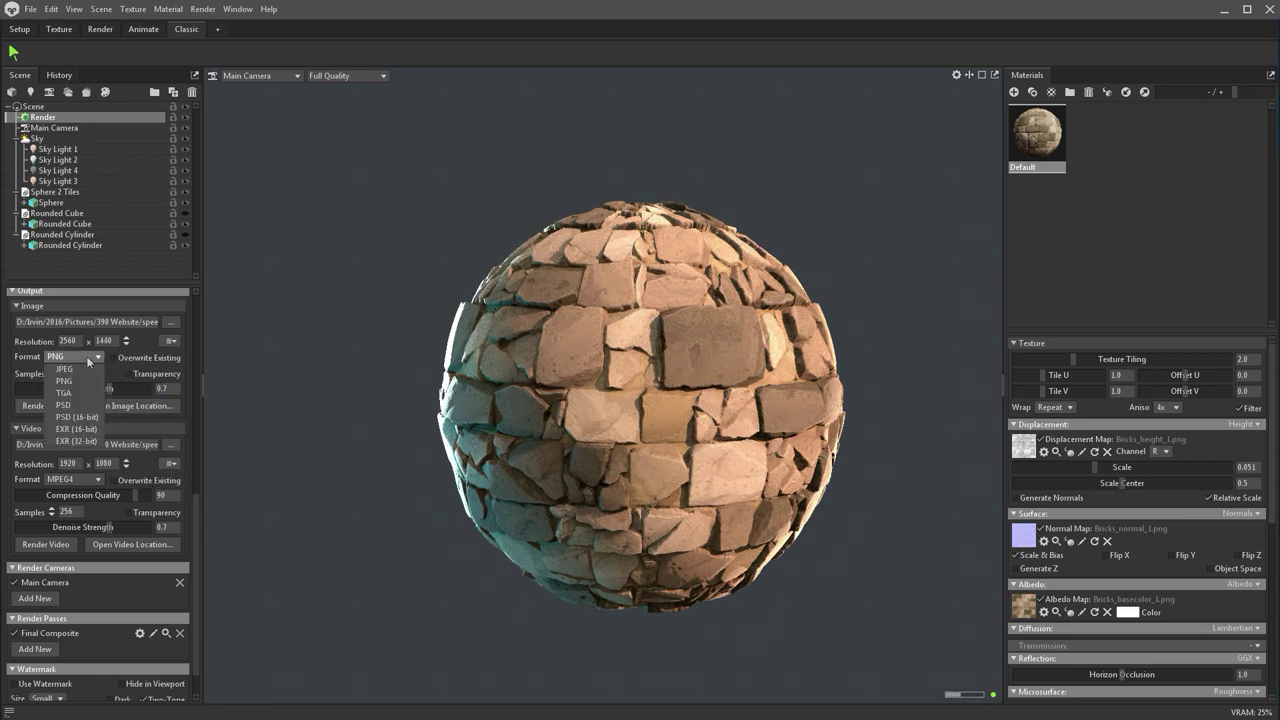
left_click(71, 391)
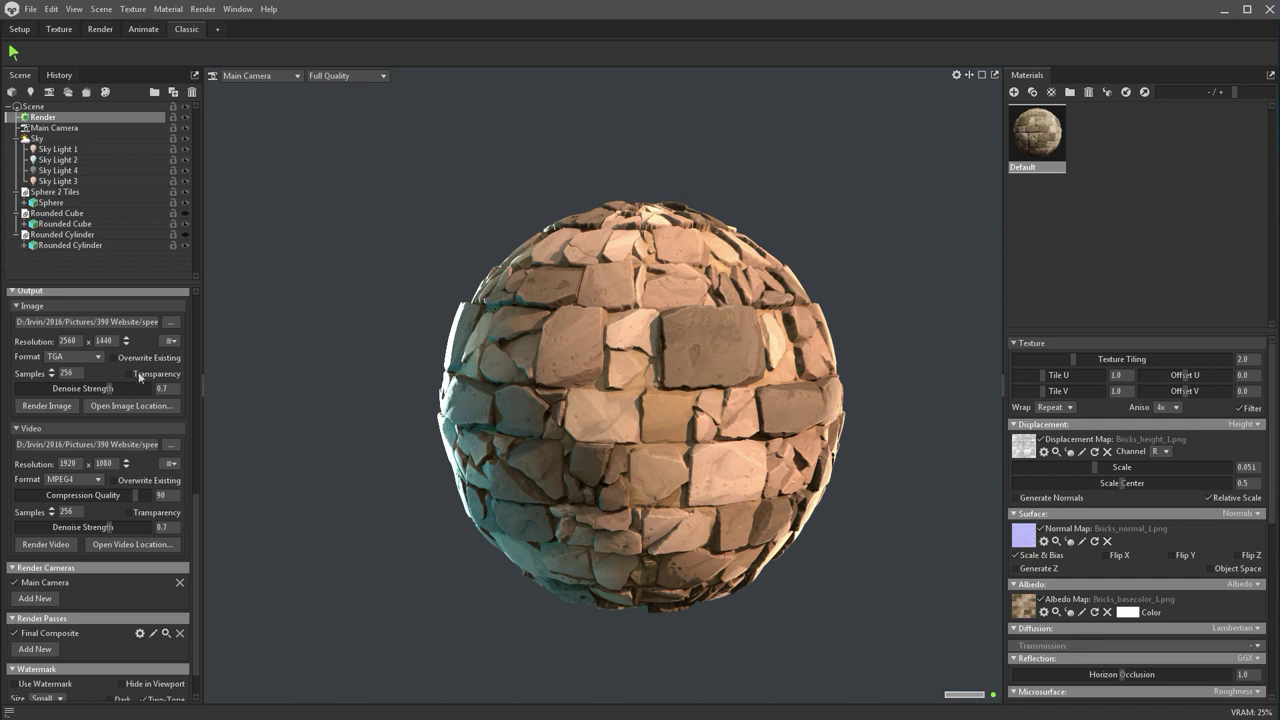
left_click(51, 370)
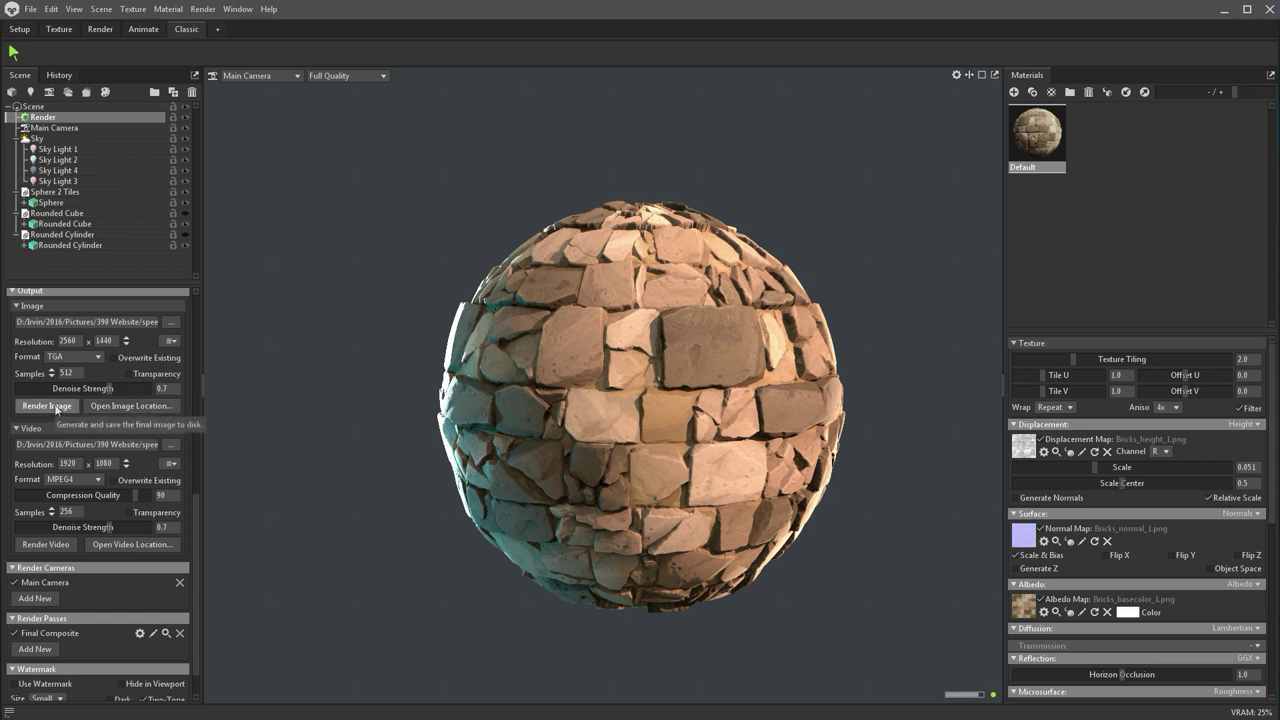
scroll(61, 412, "down", 1)
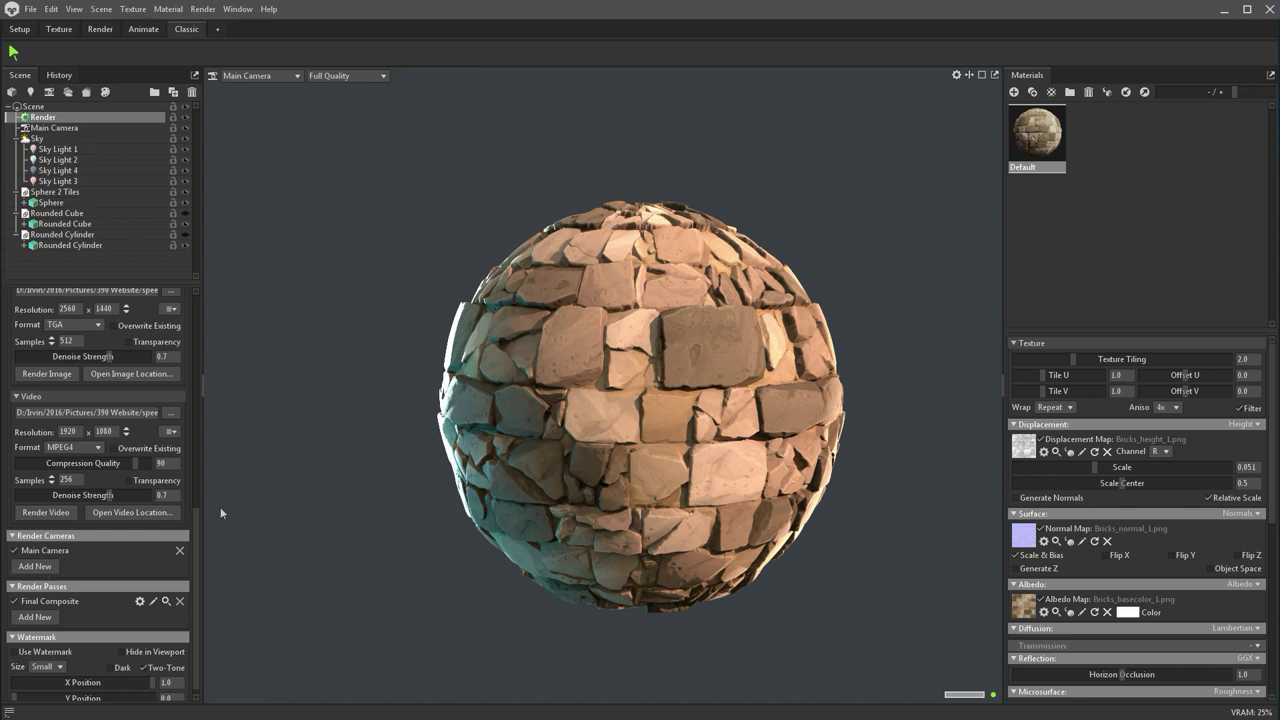
left_click(272, 76)
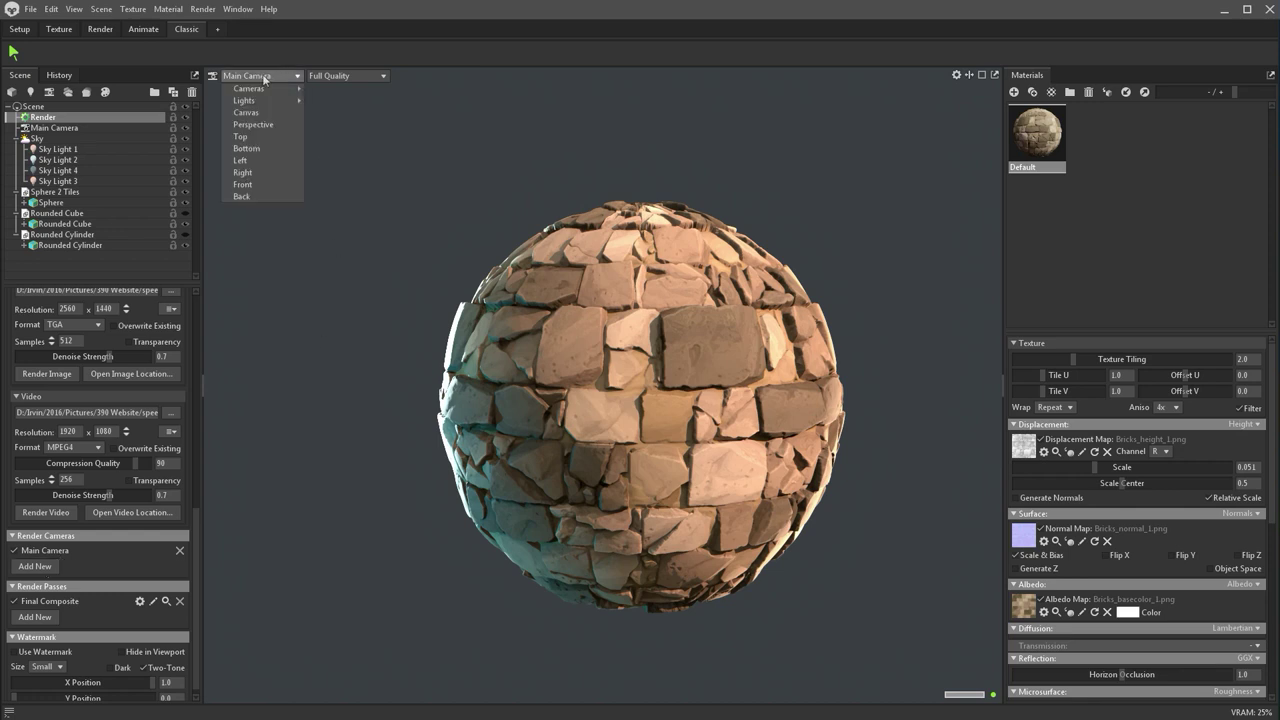
left_click(264, 78)
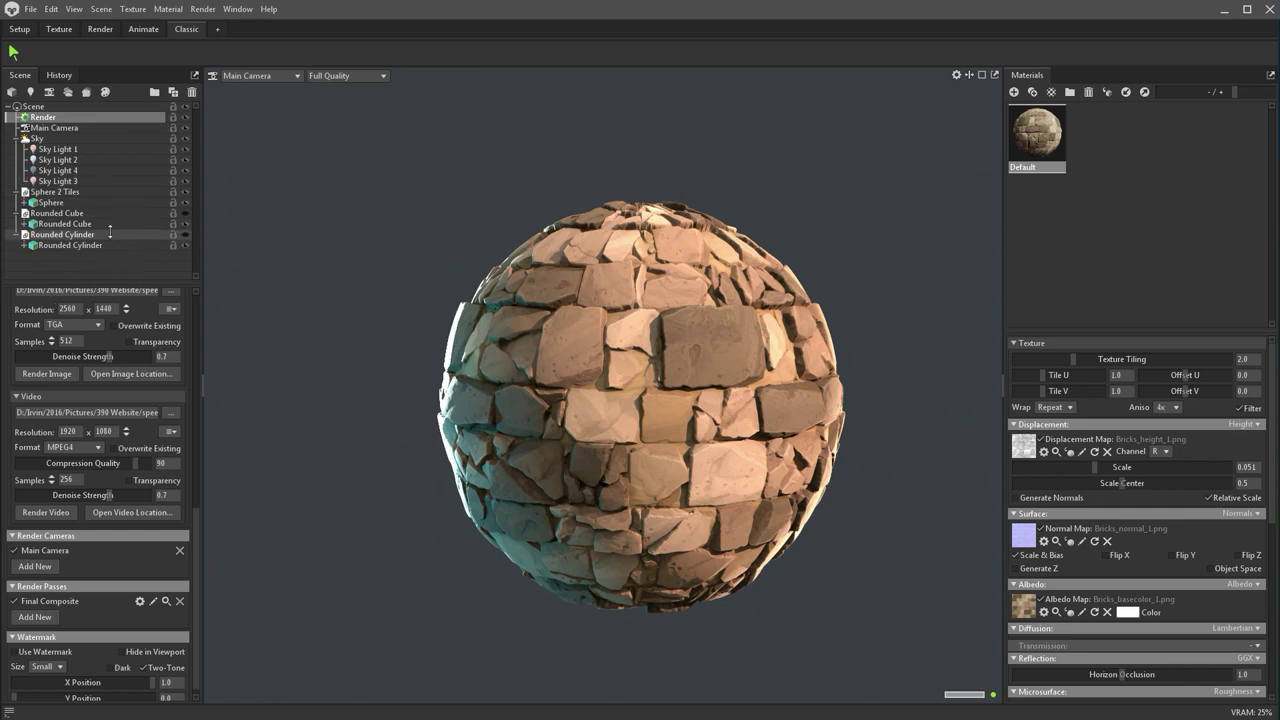
Add a turntable to the scene for the Sphere 2 Tiles object
left_click(55, 202)
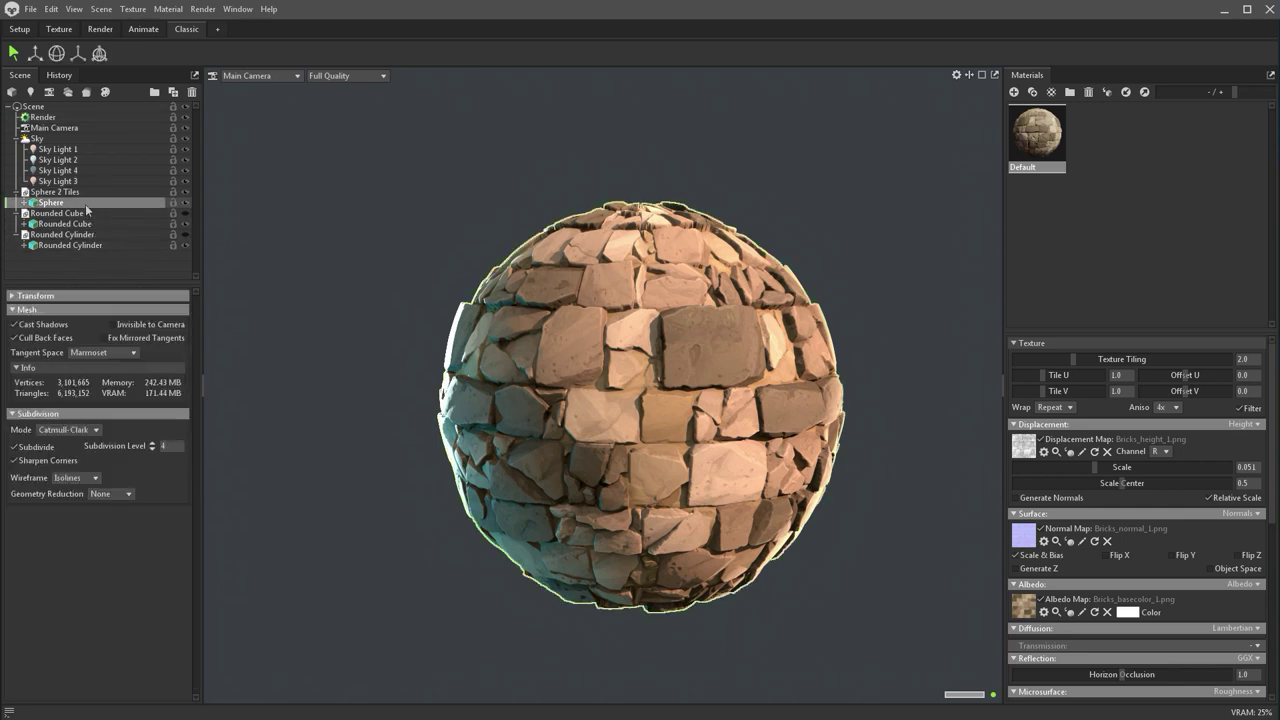
left_click(60, 192)
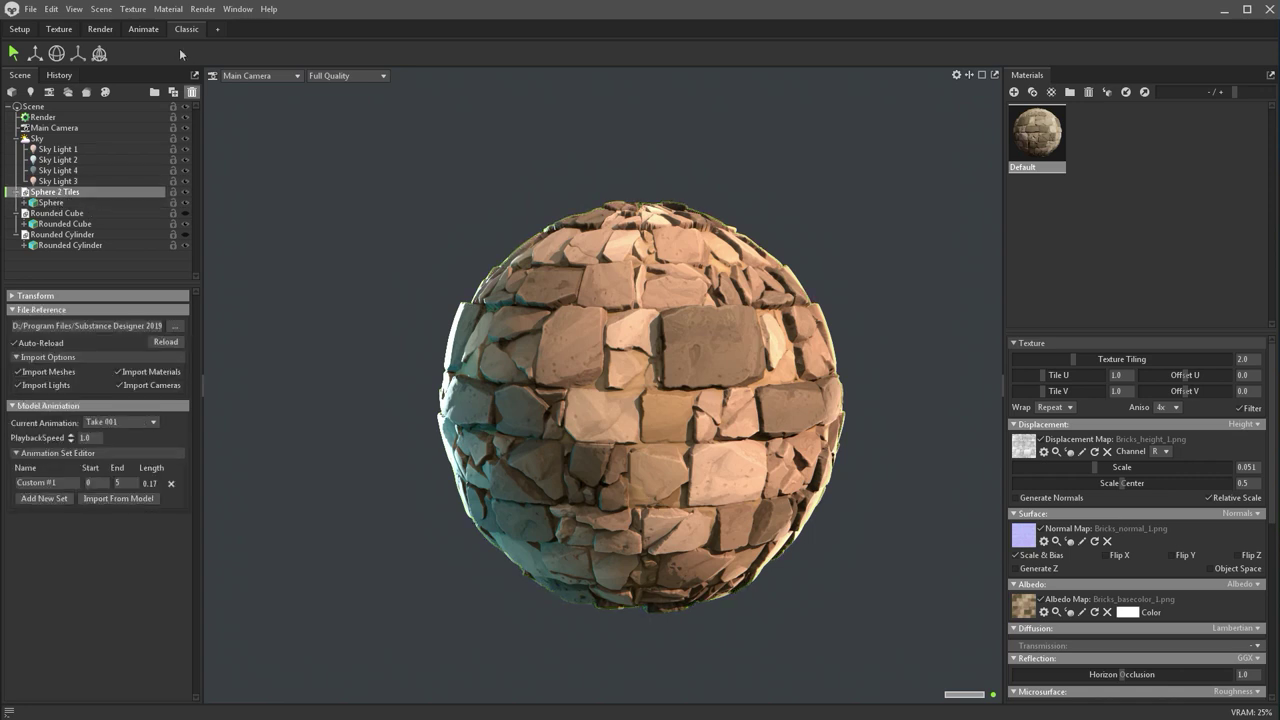
left_click(100, 10)
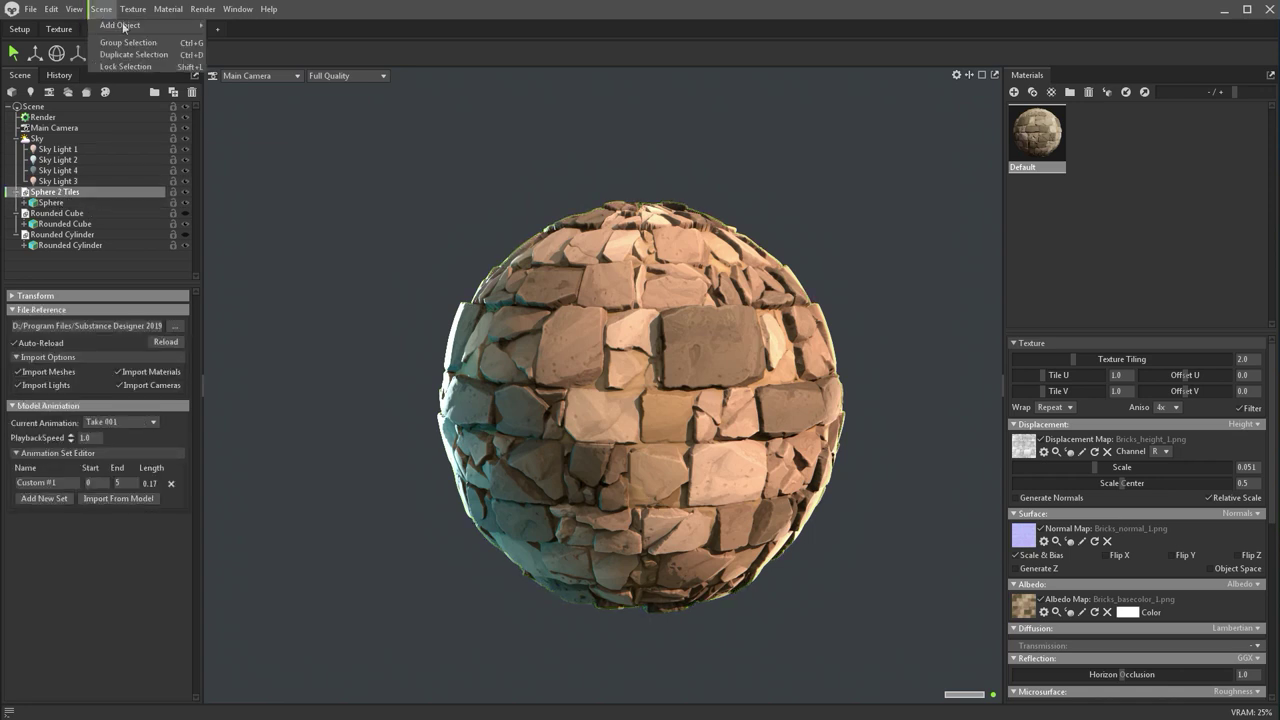
mouse_move(112, 25)
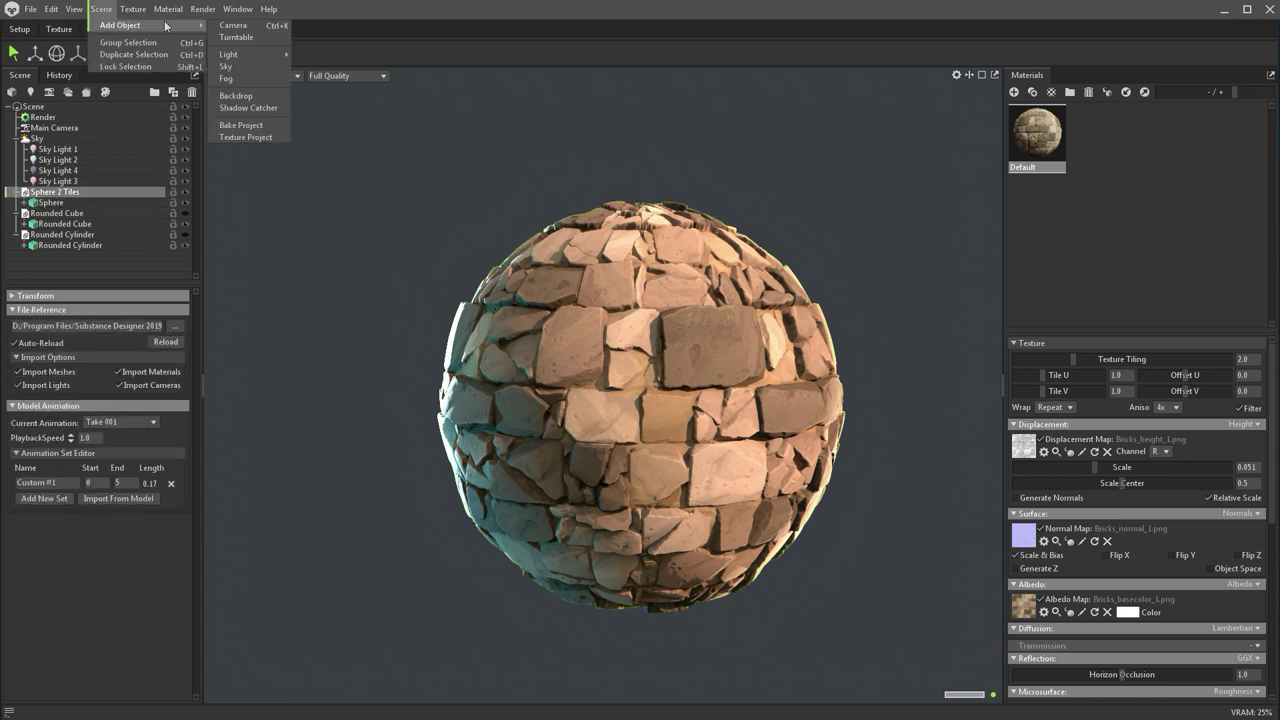
left_click(250, 38)
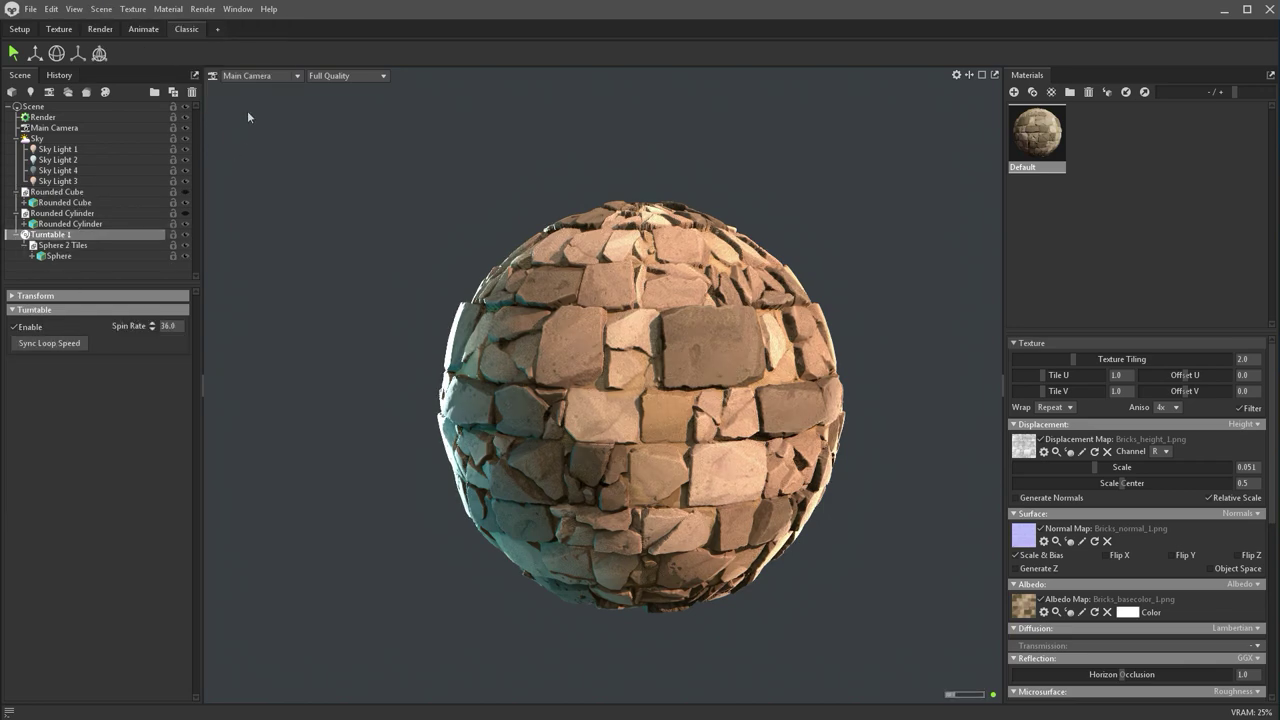
Preview the sphere's turntable rotation in the Animate workspace, playing and pausing the animation several times
left_click(149, 32)
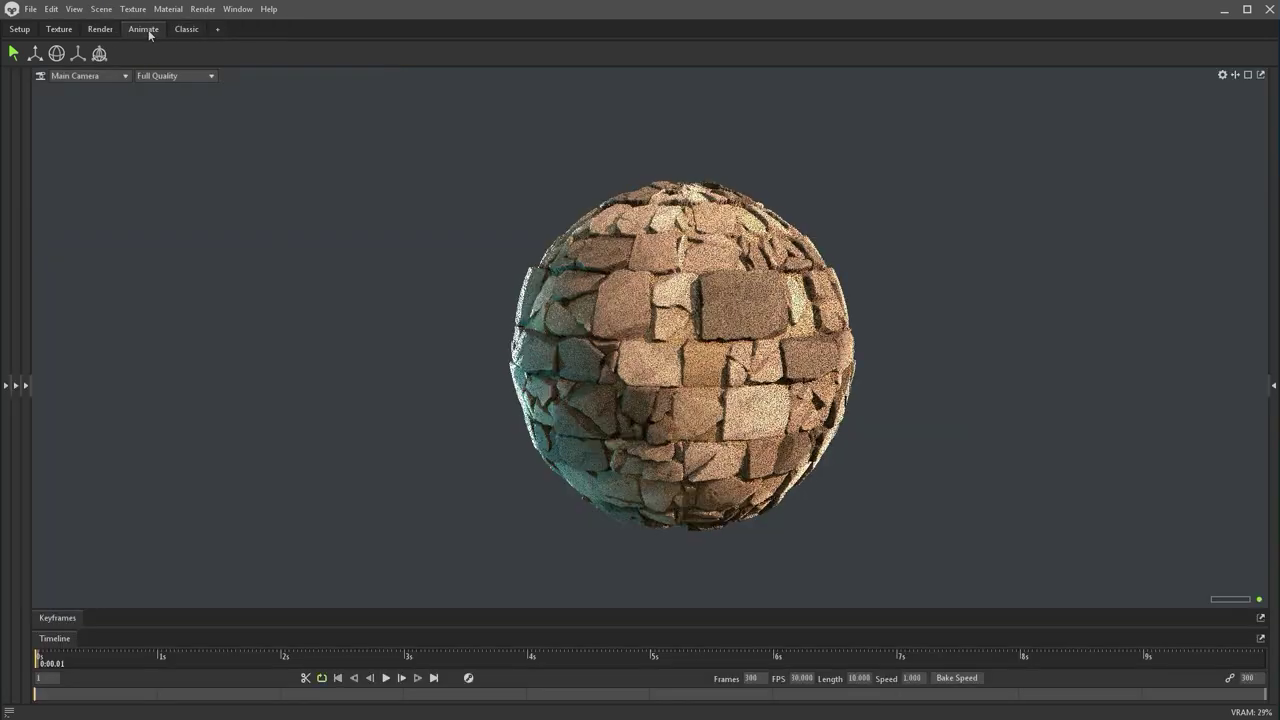
left_click(386, 678)
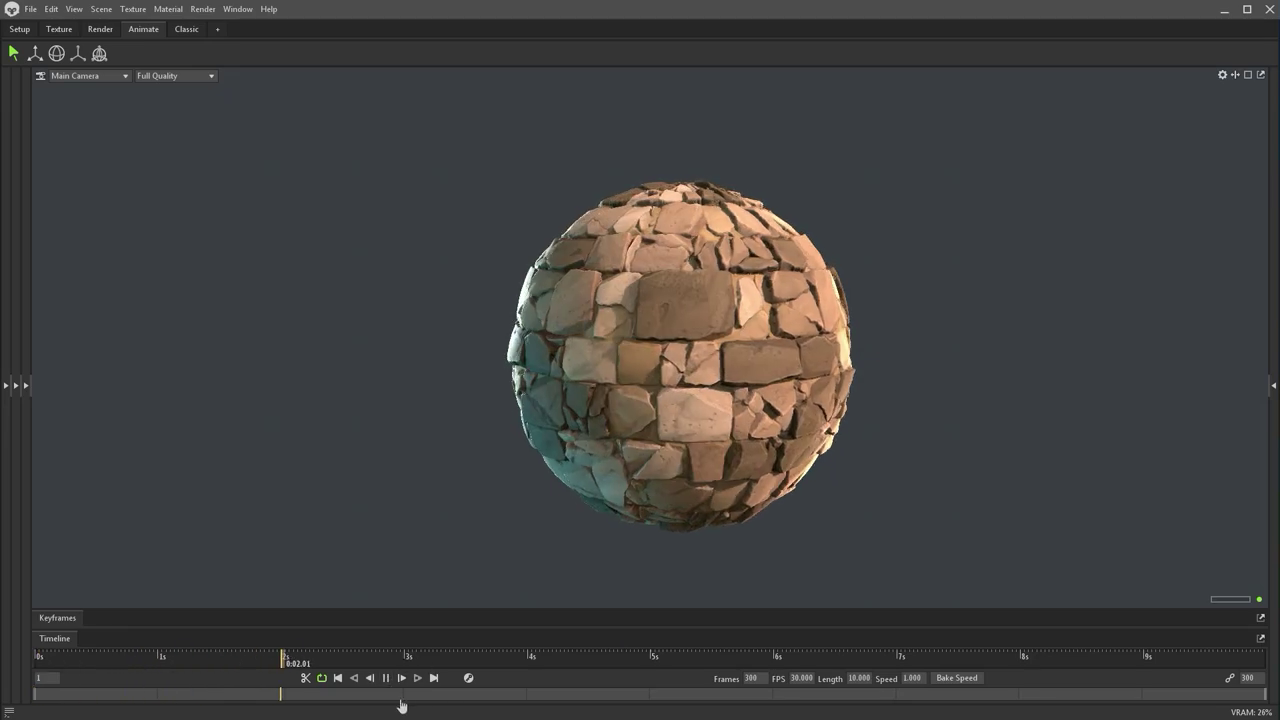
left_click(386, 678)
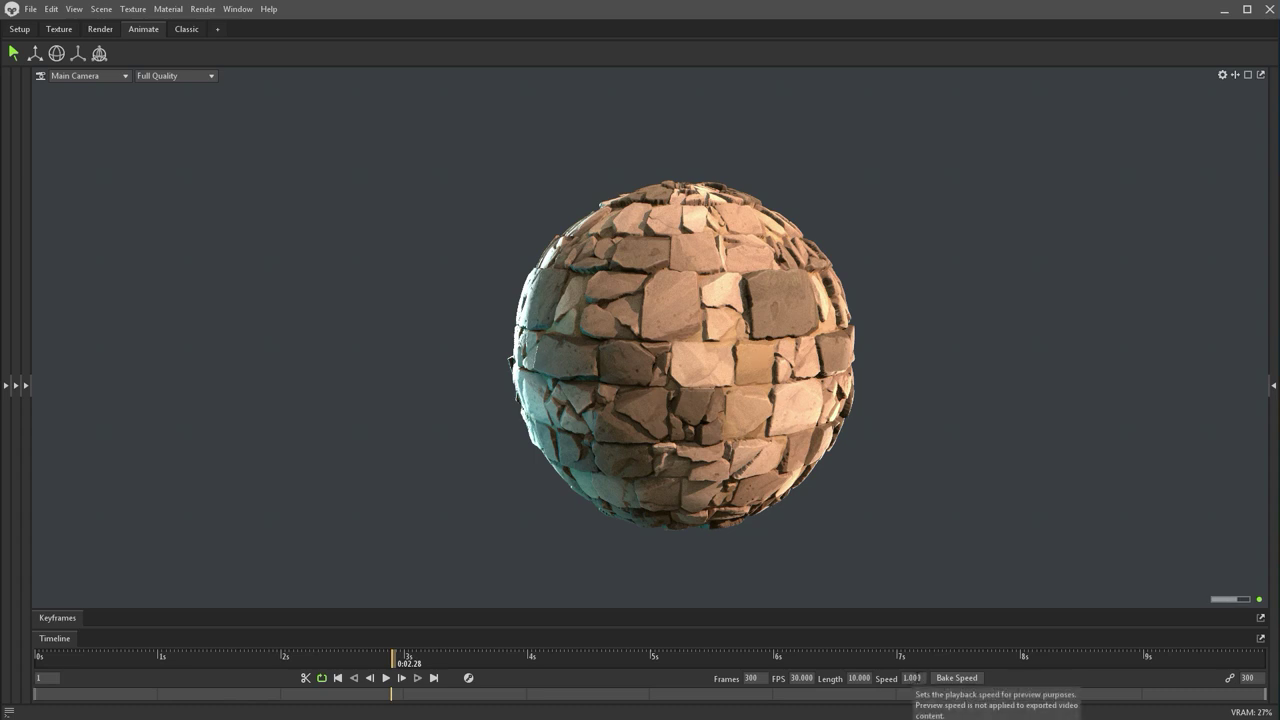
left_click(402, 678)
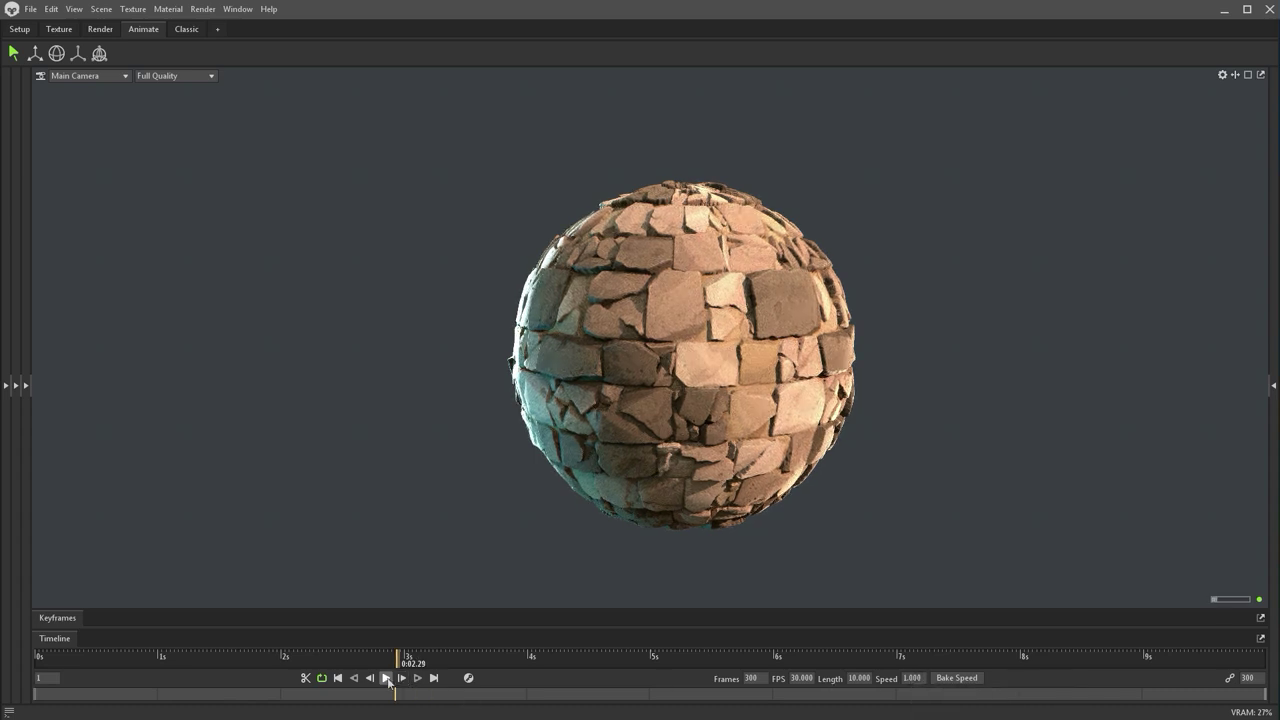
left_click(386, 678)
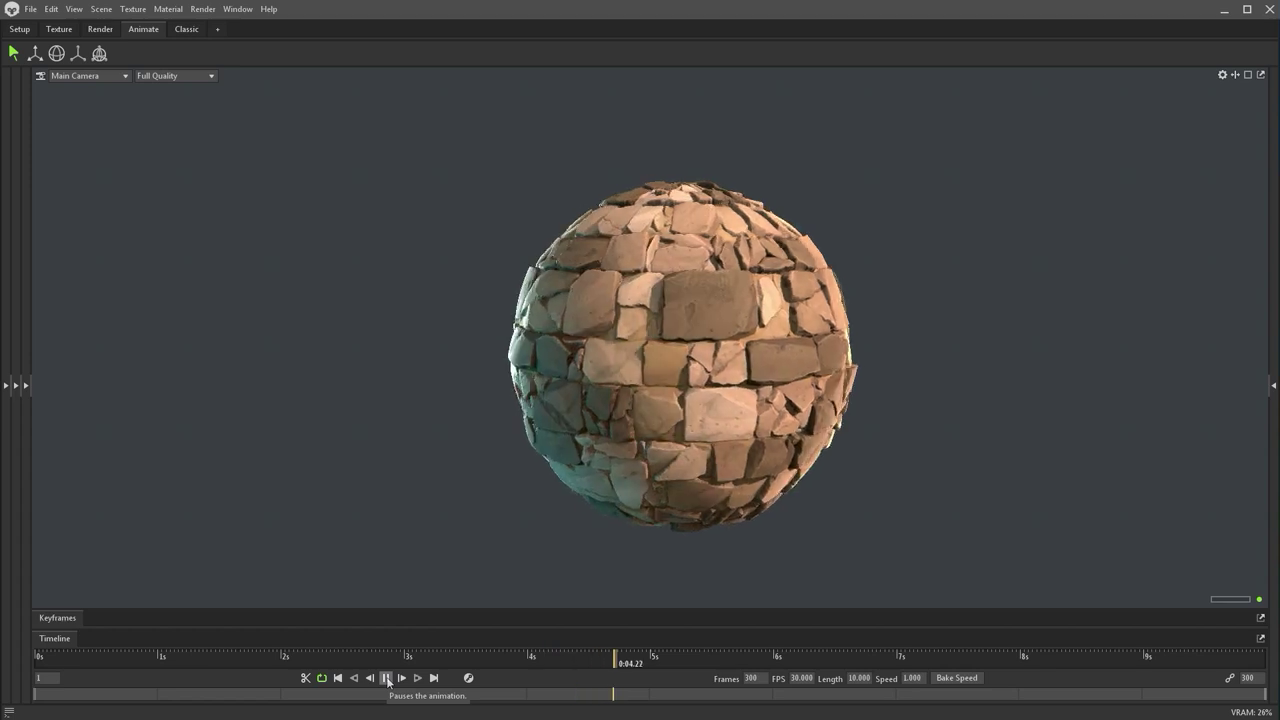
left_click(386, 678)
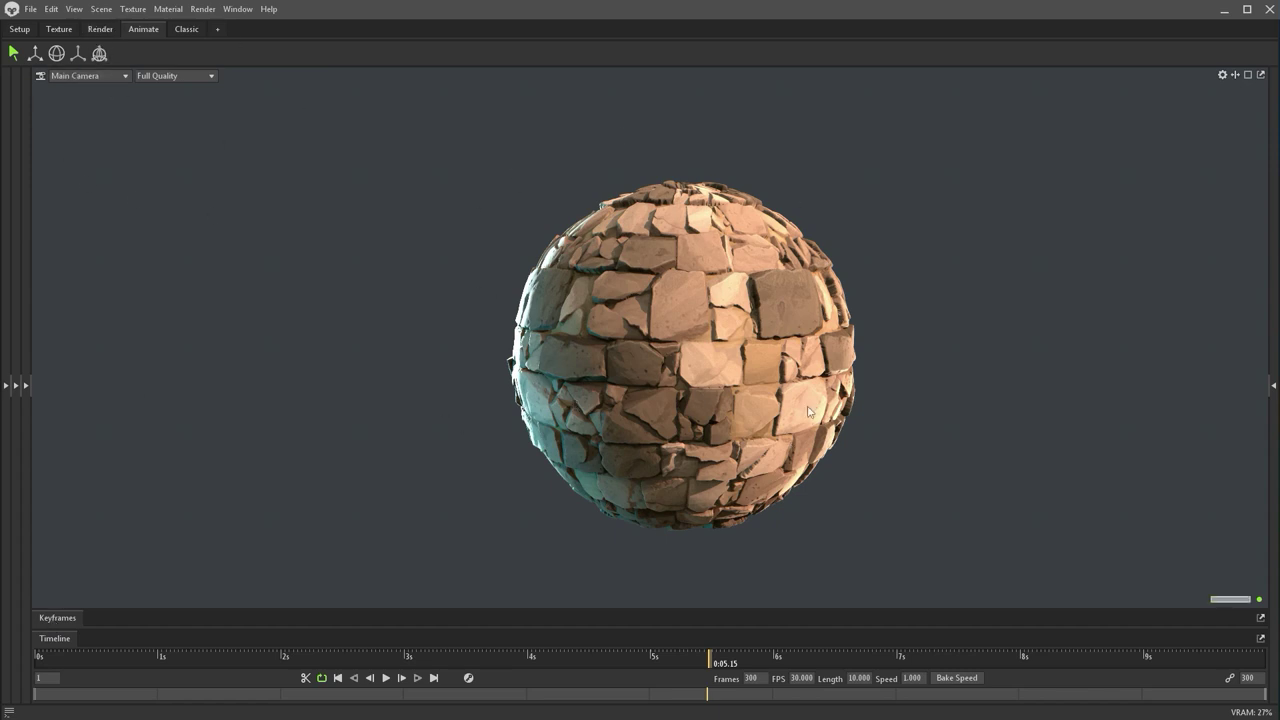
left_click(387, 678)
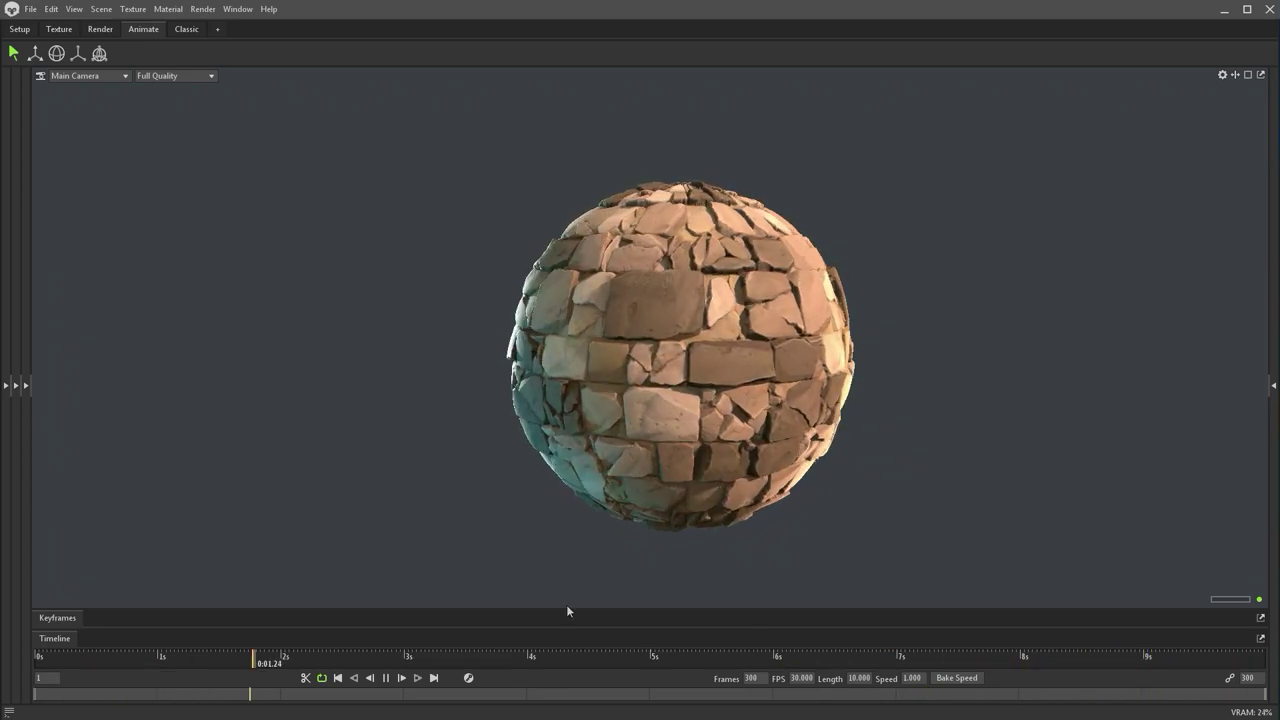
left_click(386, 678)
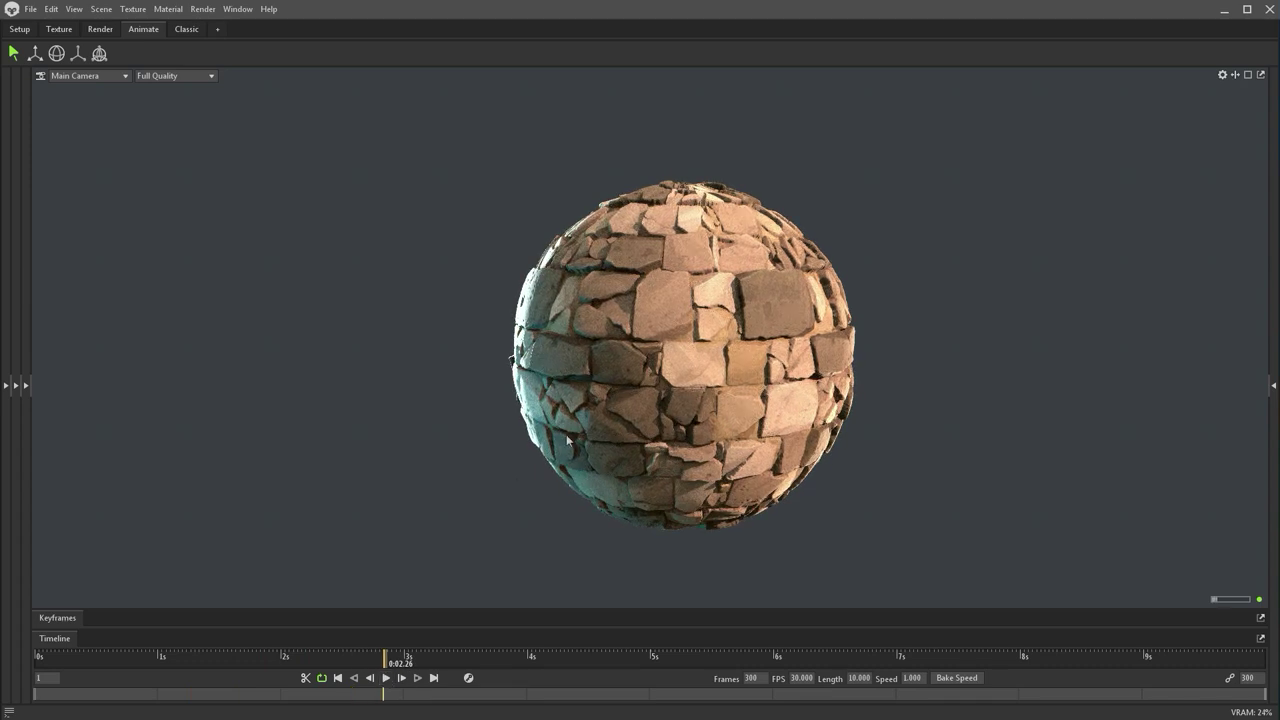
left_click(387, 678)
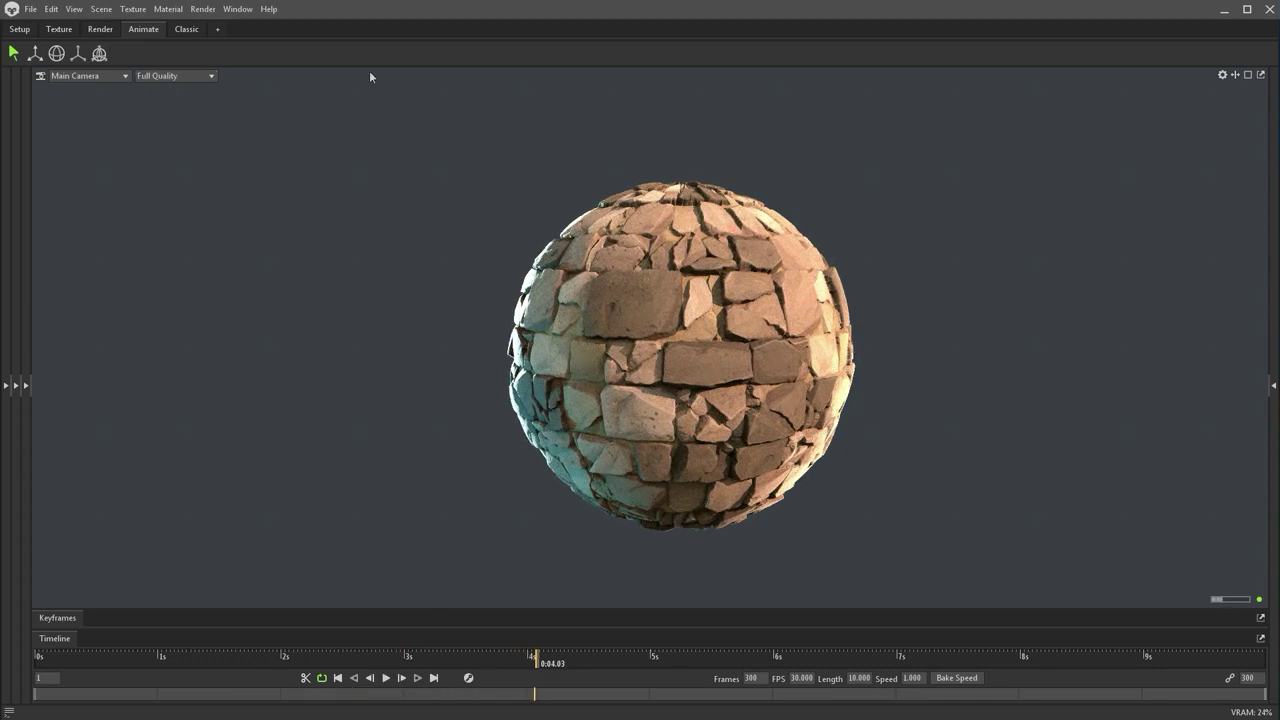
Return to the Classic workspace, review the Render object's image and video output settings, and toggle ray tracing to compare the sphere
left_click(186, 29)
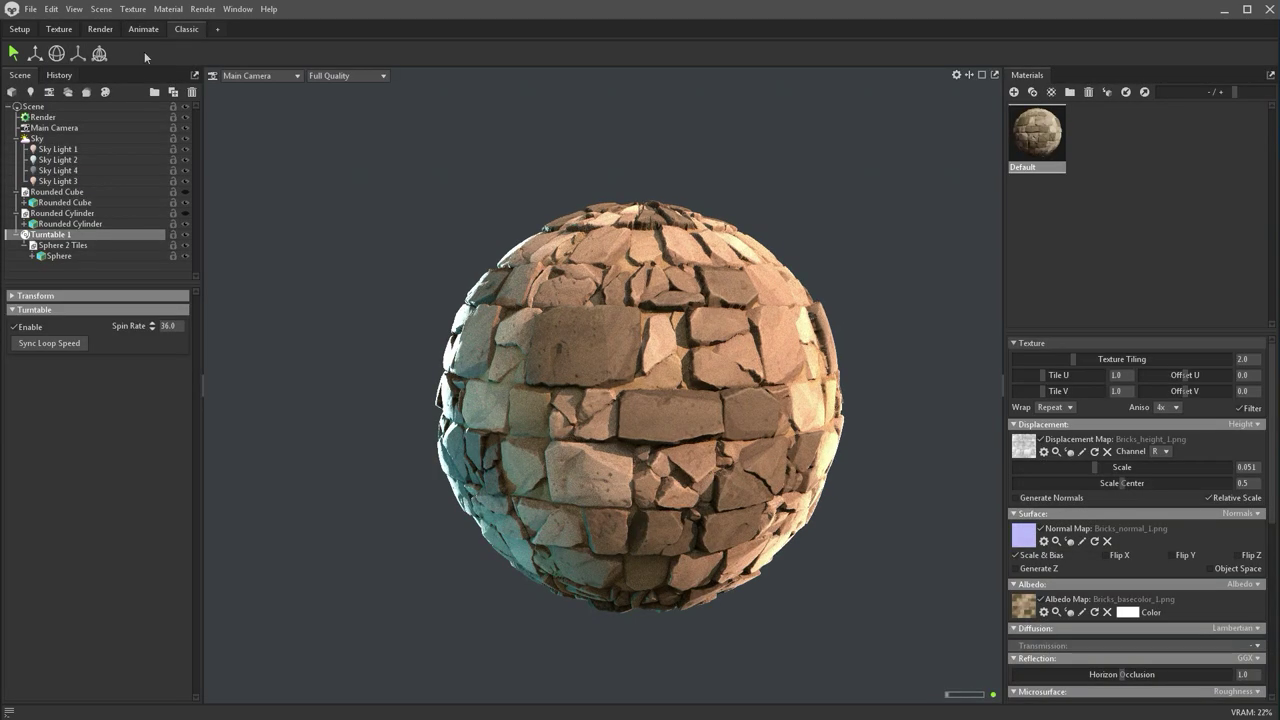
left_click(43, 117)
scroll(111, 447, "down", 10)
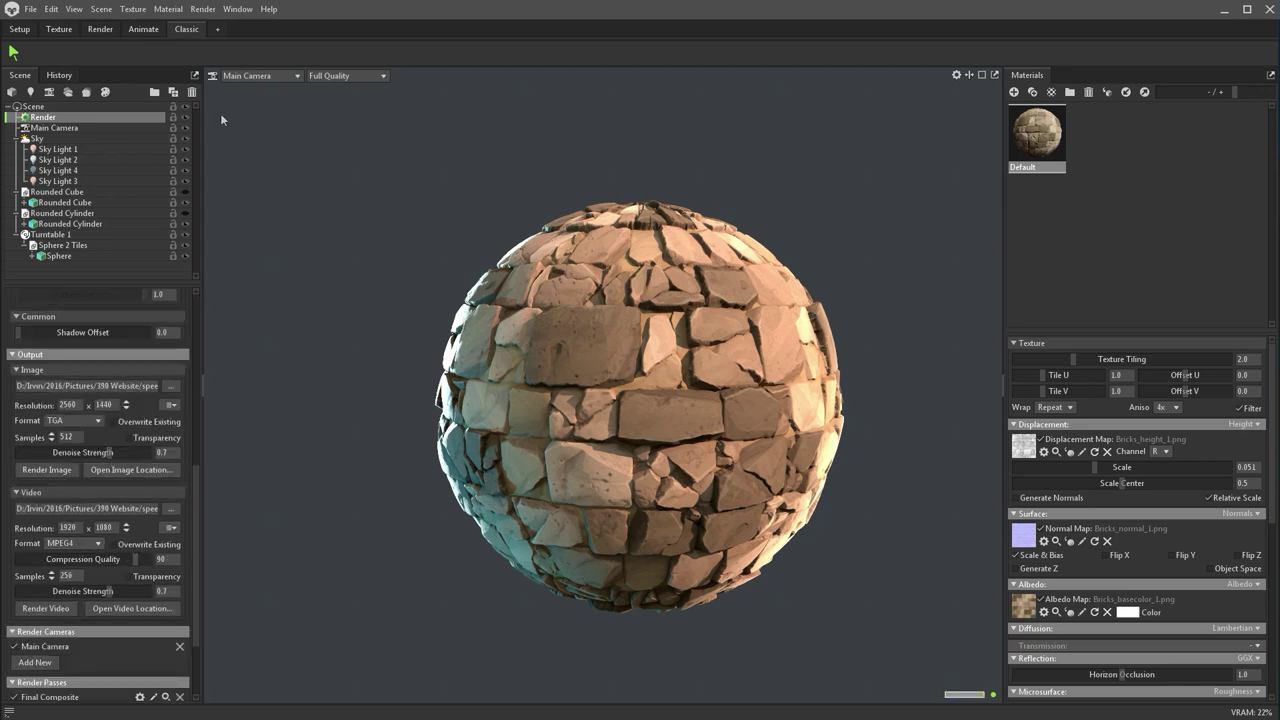
scroll(112, 404, "up", 3)
scroll(112, 404, "up", 5)
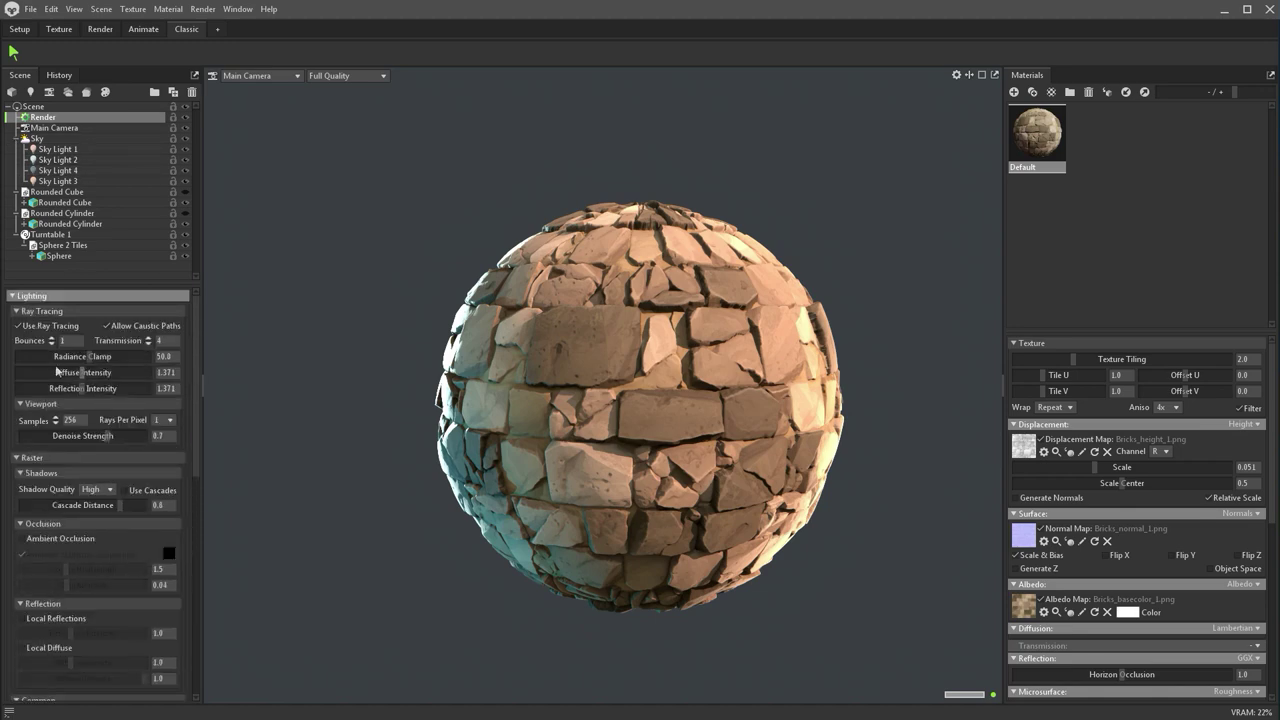
left_click(19, 326)
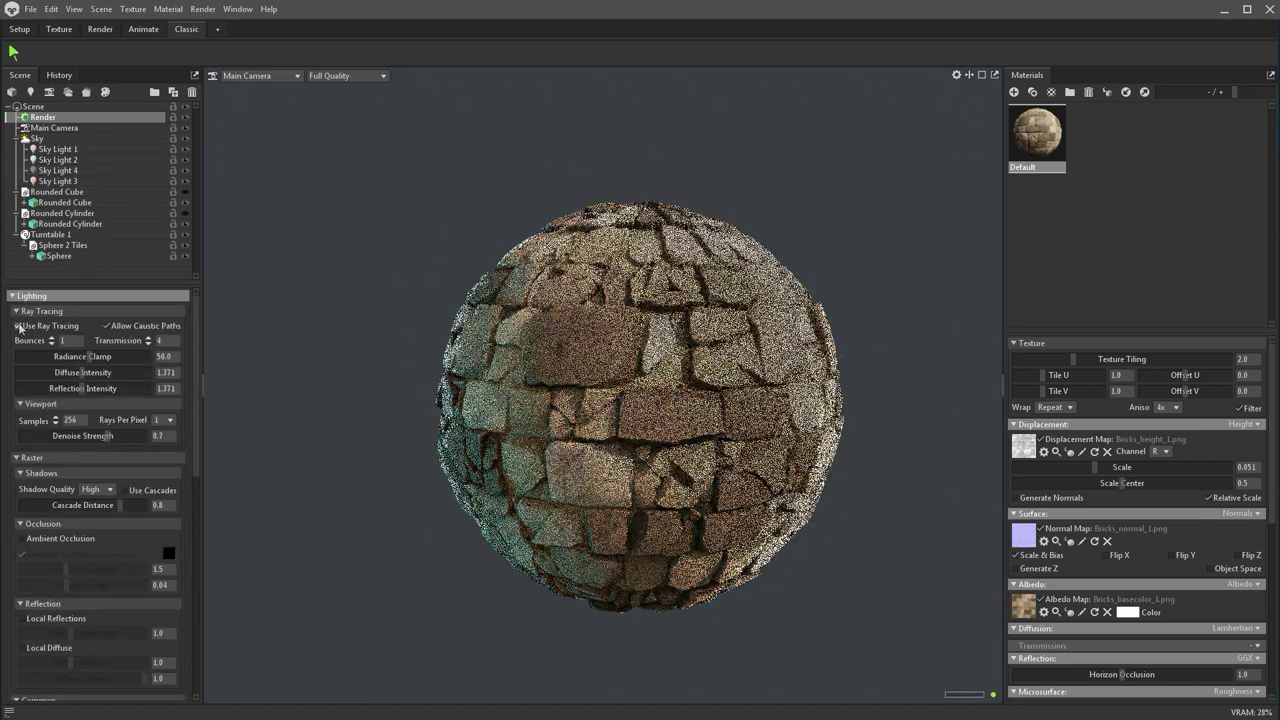